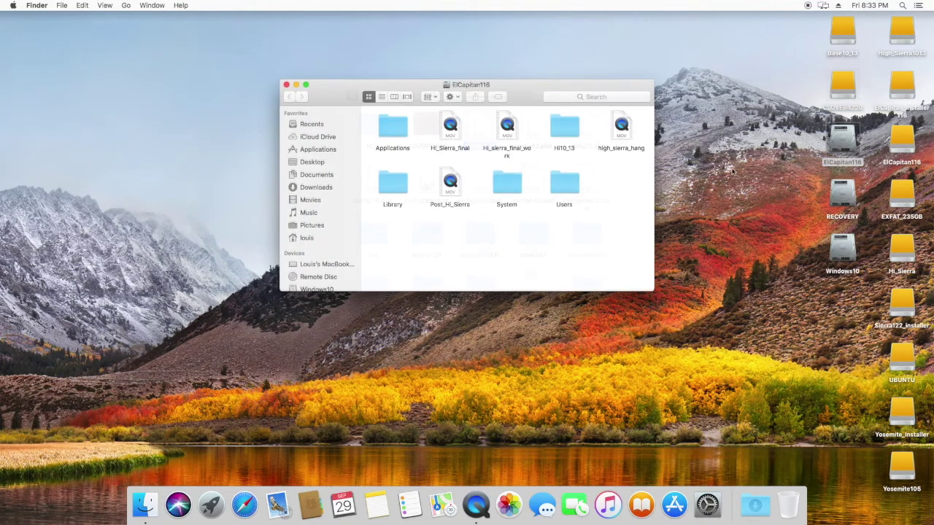
Step: Open the Applications folders of ElCapitan116 and High_Sierra1013 and copy ShowAllFiles into the High_Sierra1013 one
double_click(398, 135)
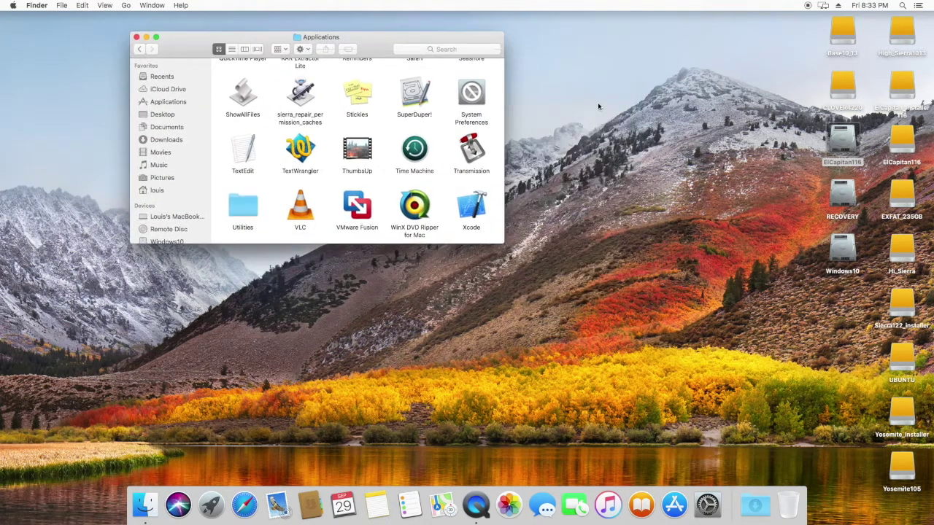
double_click(902, 33)
left_click_drag(453, 46, 699, 73)
double_click(479, 118)
left_click_drag(243, 98, 390, 139)
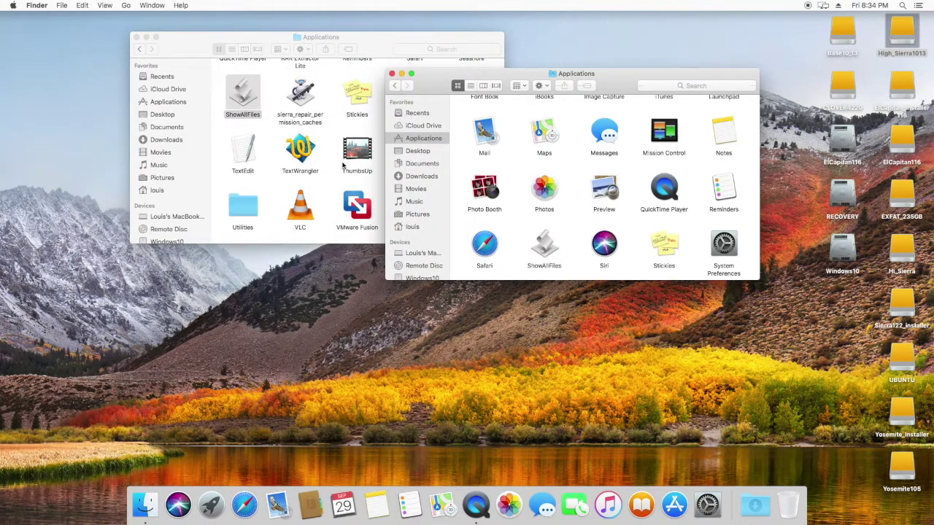
Step: Copy MaciASL from the ElCapitan116 Applications folder into the High_Sierra1013 Applications folder
left_click(329, 190)
scroll(332, 190, "up", 10)
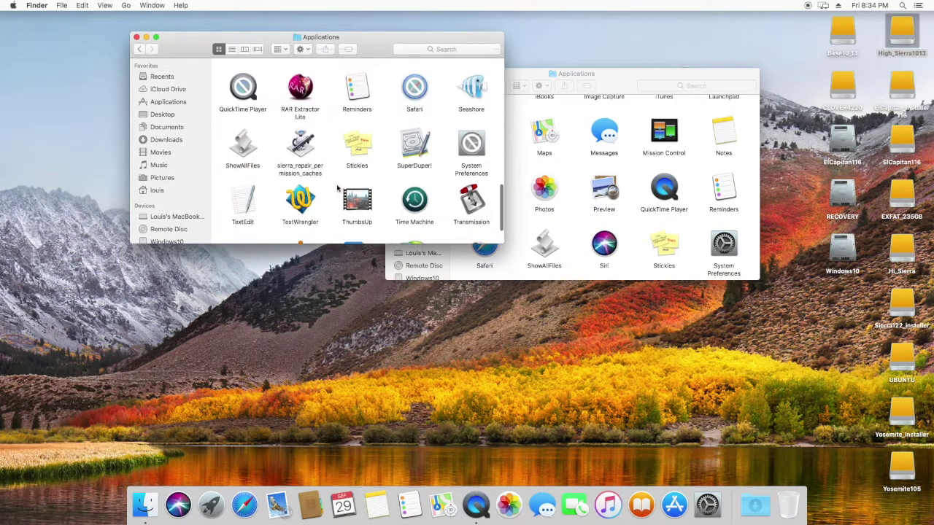
left_click_drag(256, 156, 530, 148)
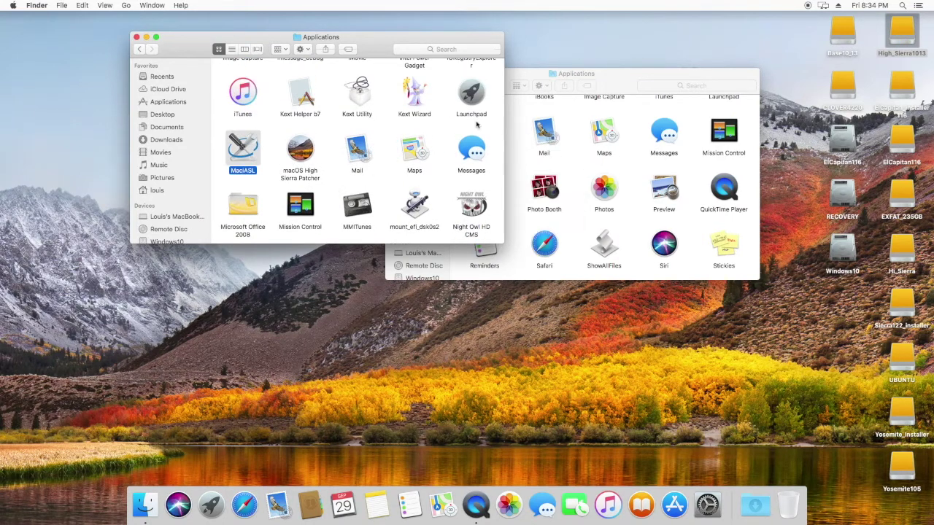
Step: Try to copy Kext Helper b7, Kext Utility and Kext Wizard together into the High_Sierra1013 Applications folder
left_click(310, 110)
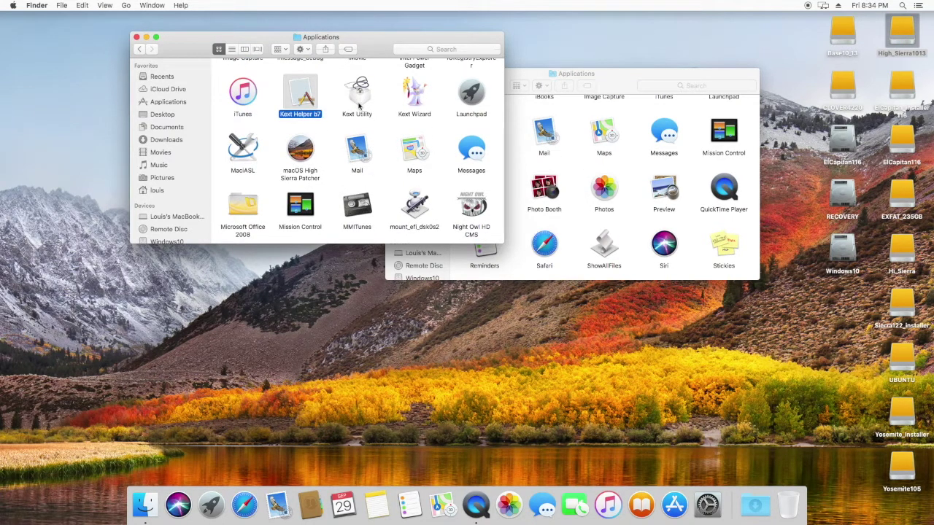
left_click(359, 102, "super")
left_click(413, 99, "super")
double_click(668, 151)
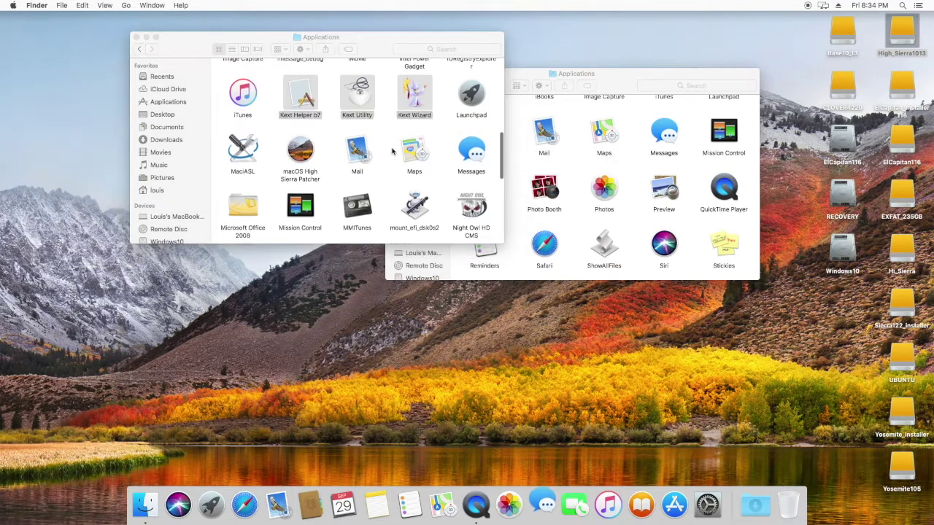
left_click(399, 264)
left_click(484, 114)
key("super+w")
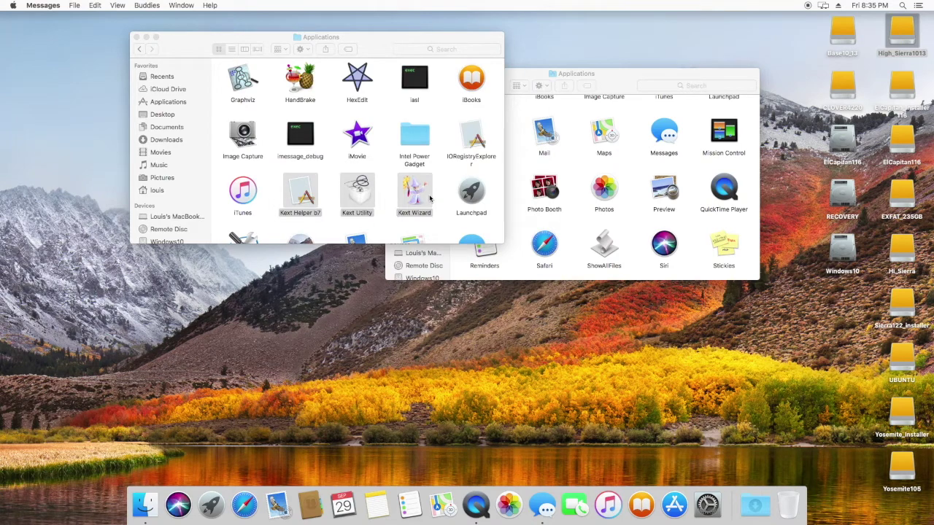
Step: Copy IORegistryExplorer and further utilities from the ElCapitan116 Applications folder into the High_Sierra1013 Applications folder
left_click(471, 138)
scroll(406, 151, "up", 2)
scroll(406, 151, "up", 3)
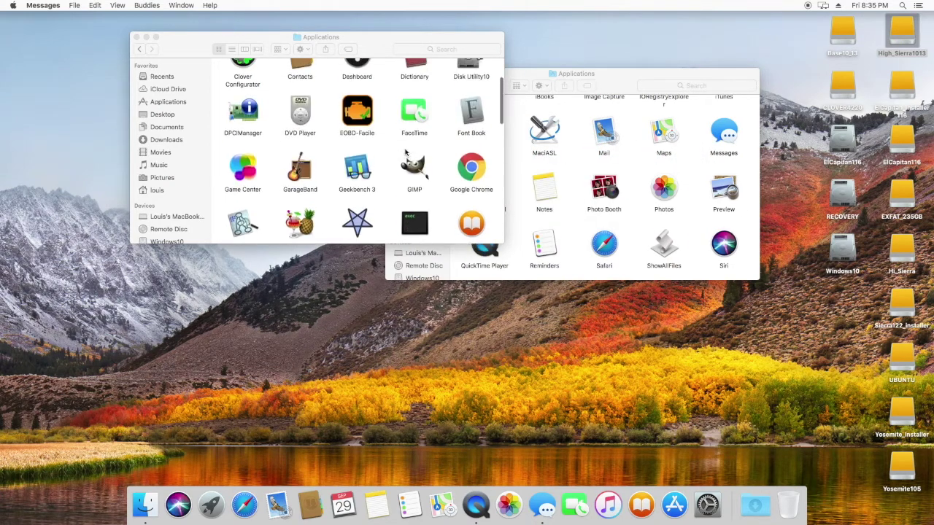
left_click_drag(248, 140, 452, 112)
scroll(453, 111, "up", 1)
key("Up")
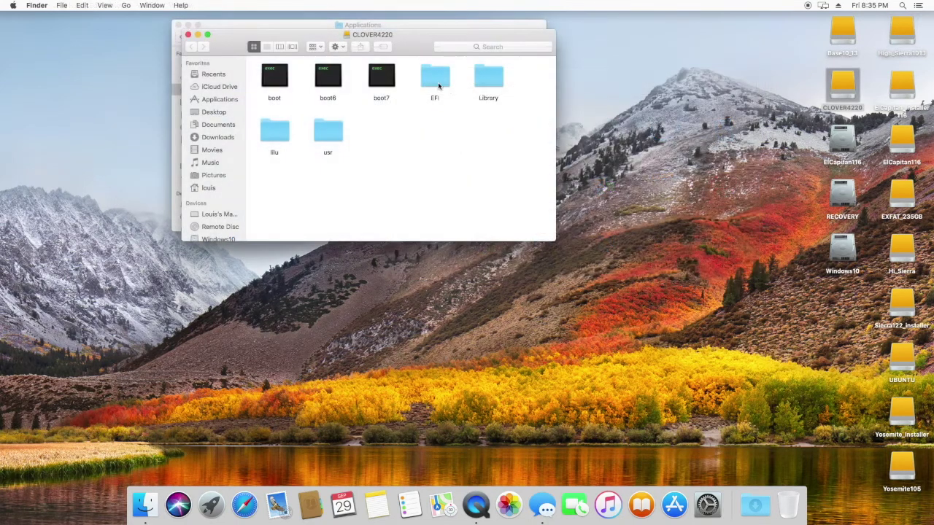
Step: Open EFI/CLOVER/kexts/10.13 on the CLOVER4220 drive and move USBInjectAll.kext into the unused folder
double_click(437, 81)
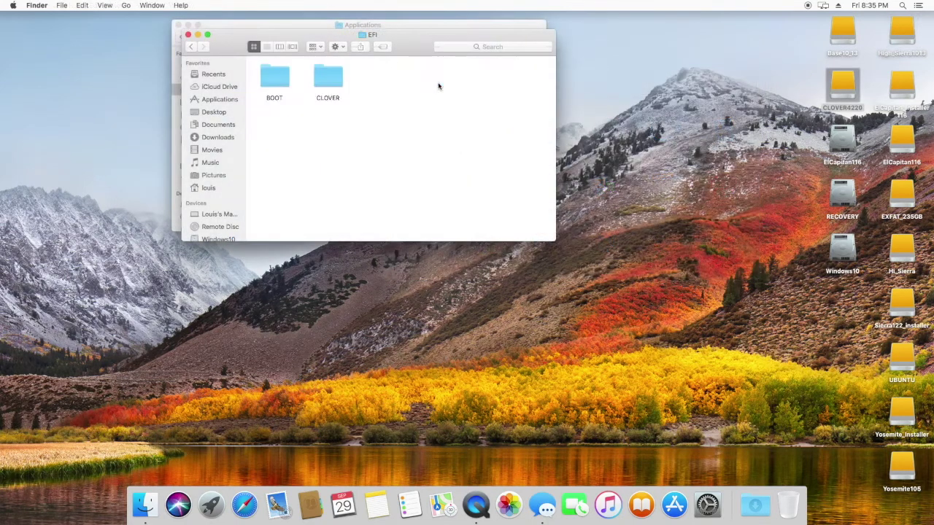
double_click(329, 80)
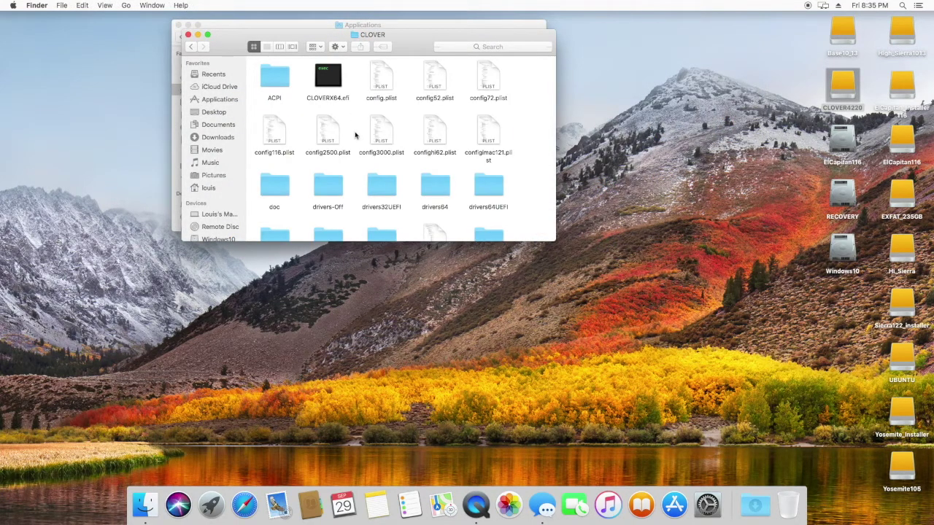
scroll(319, 117, "down", 3)
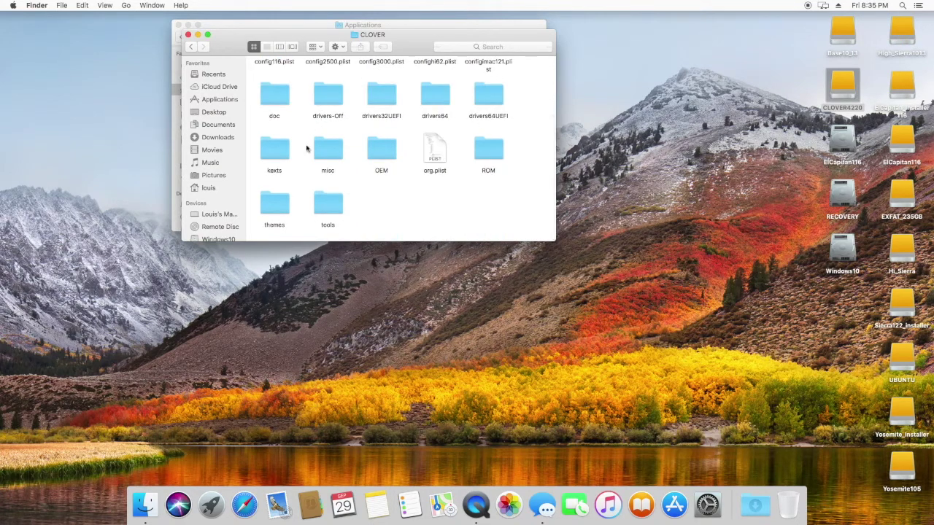
left_click(279, 158)
double_click(279, 157)
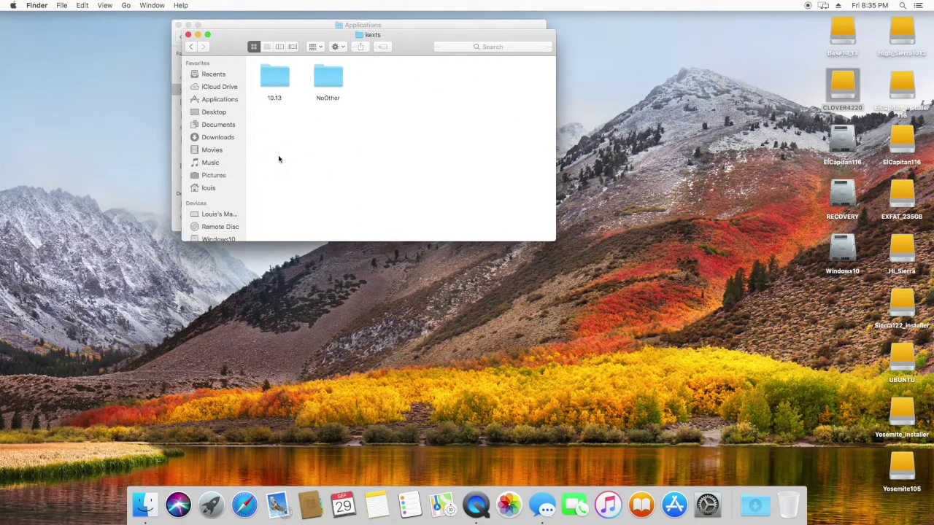
left_click(279, 92)
double_click(280, 92)
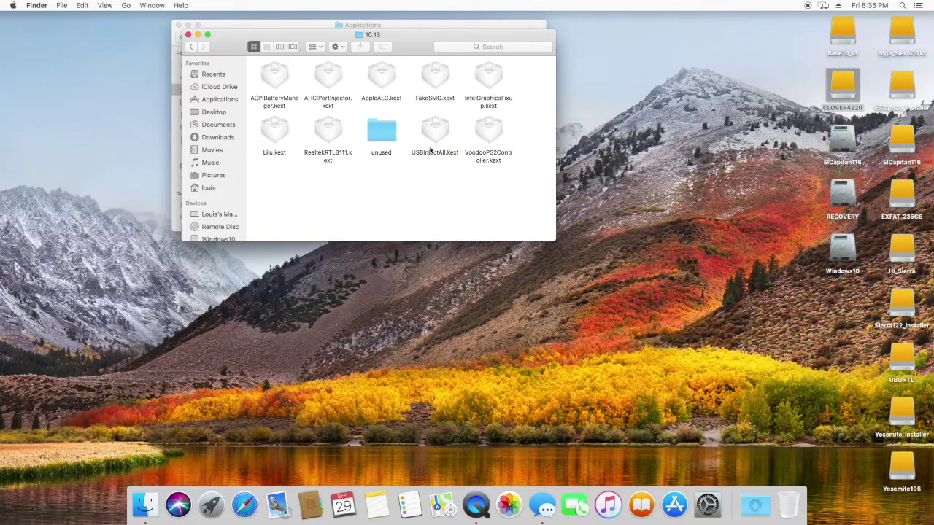
left_click_drag(434, 135, 381, 133)
left_click(536, 162)
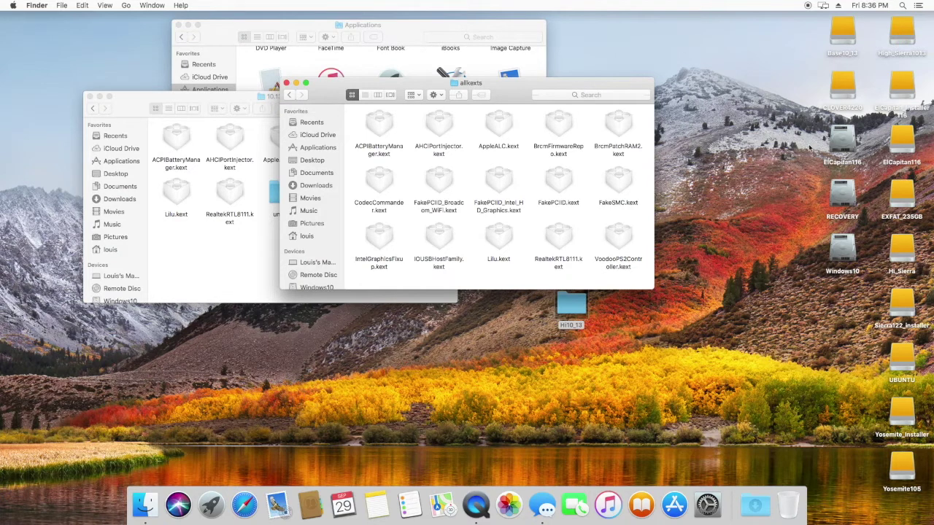
Step: Add the High_Sierra1013 drive's Applications folder to the Dock and open it from there
double_click(895, 37)
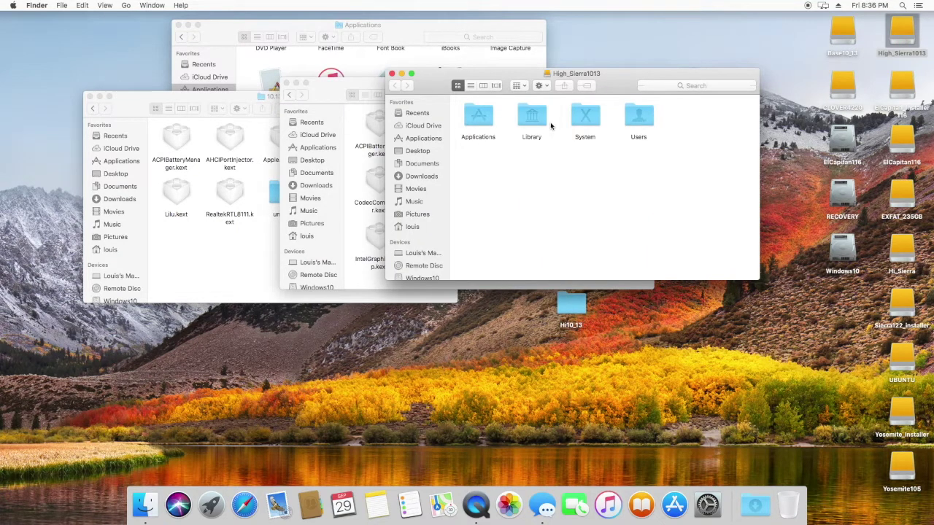
left_click_drag(482, 117, 737, 503)
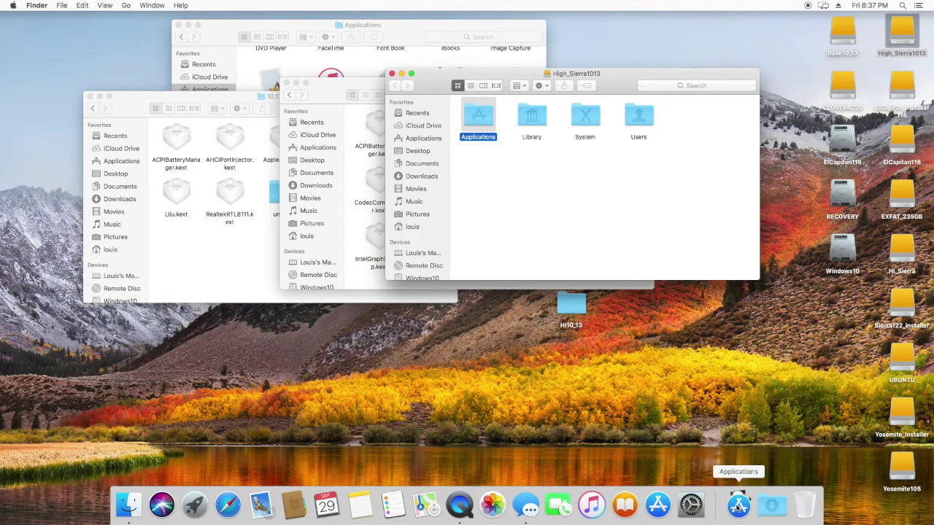
left_click(737, 504)
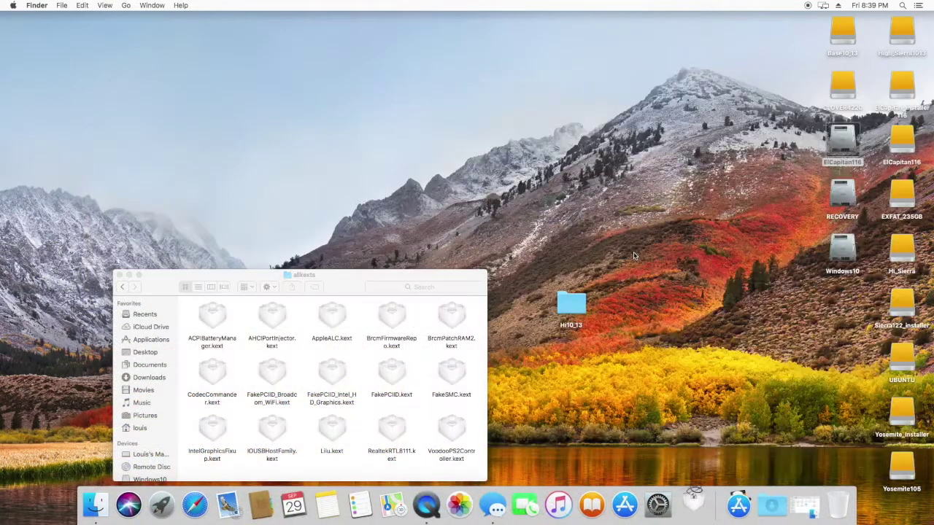
Step: Install all kexts in the allkexts folder except IntelGraphicsFixup and IOUSBHostFamily with Kext Utility, authorising with the account password
left_click(508, 203)
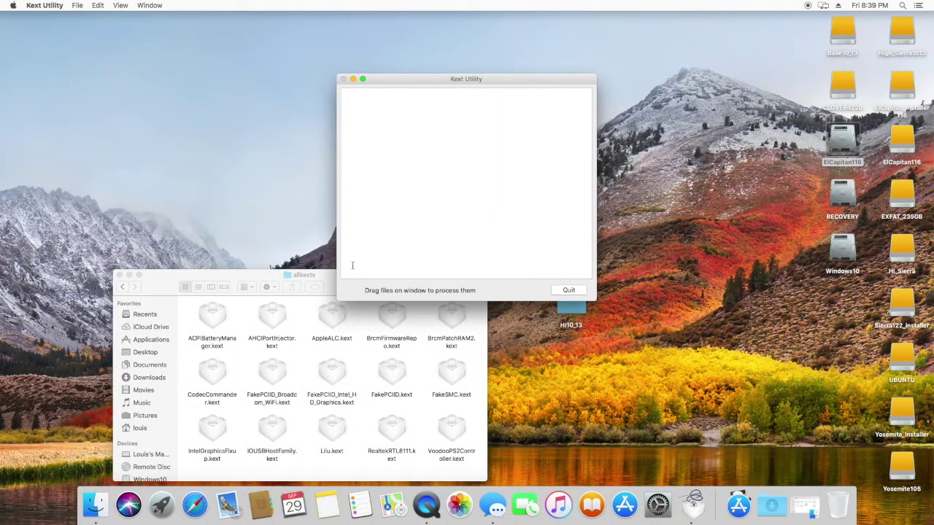
left_click_drag(172, 279, 76, 137)
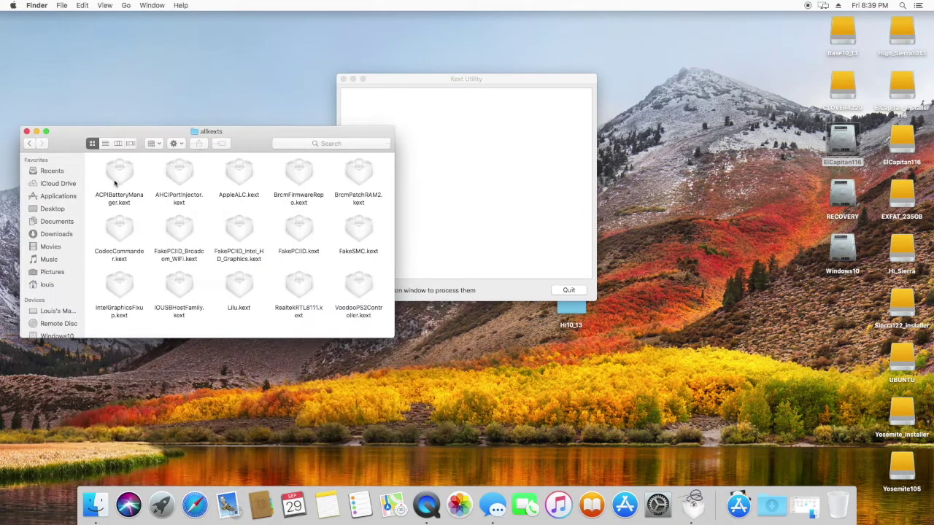
left_click(122, 180)
key("shift+Right")
key("shift+Right")
key("shift+Right")
key("shift+Right")
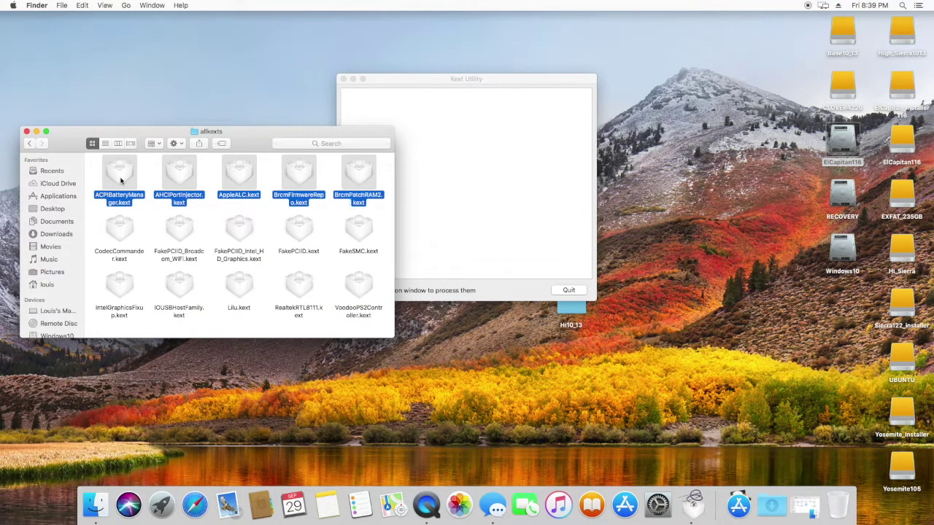
key("shift+Right")
key("shift+Right")
key("shift+Right")
key("shift+Right")
key("shift+Right")
left_click(237, 285, "super")
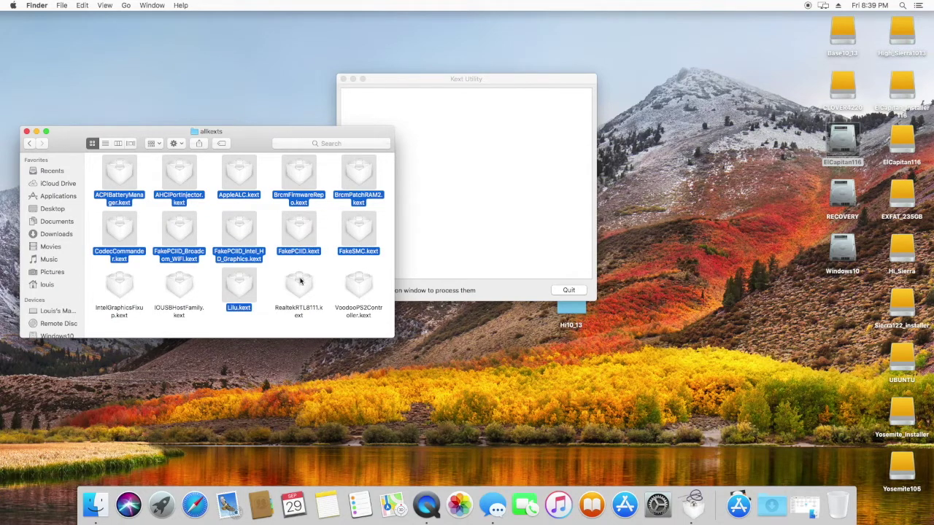
left_click(302, 283, "super")
left_click(359, 283, "super")
left_click_drag(302, 183, 478, 159)
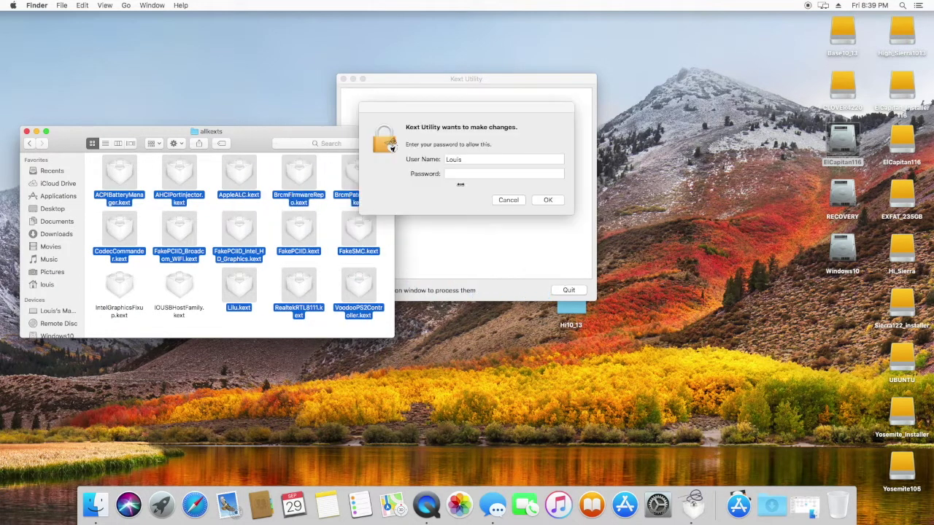
type("*****")
key("Return")
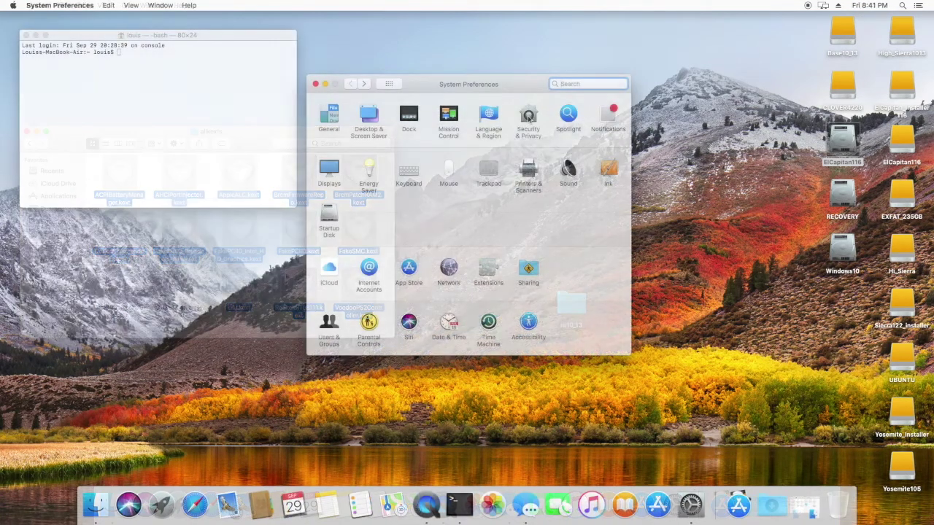
Step: Unlock the Security & Privacy preferences for changes with the account password
left_click(529, 116)
left_click(324, 338)
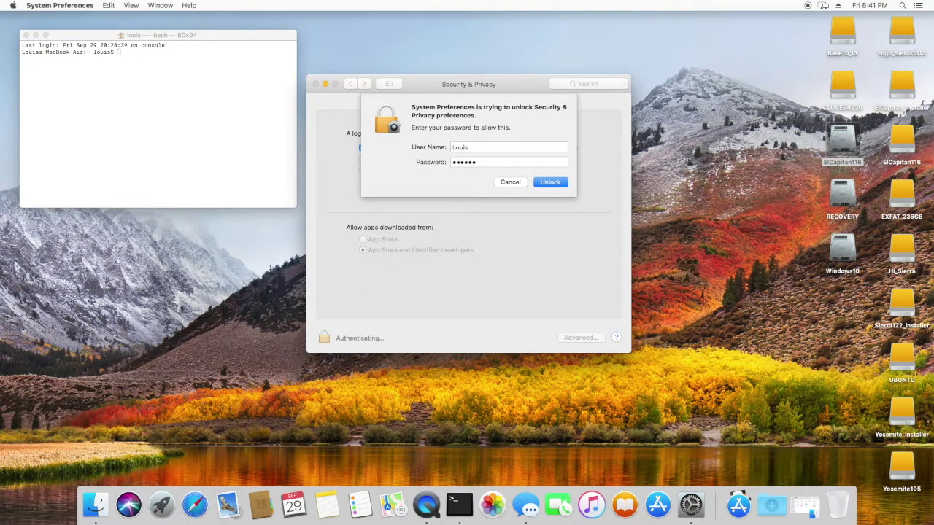
key("Return")
Step: Switch to Terminal and rebuild the kernel extension cache
left_click(210, 96)
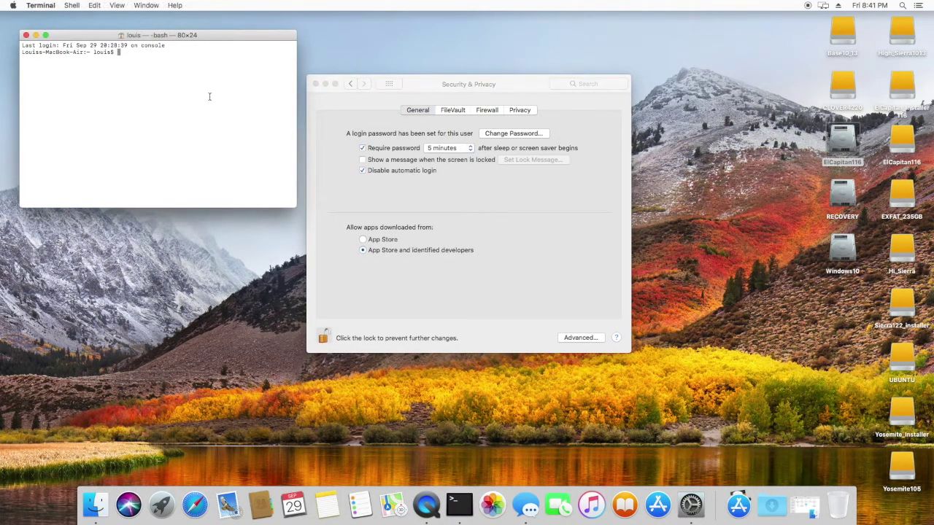
type("su")
type("e")
key("Return")
key("Return")
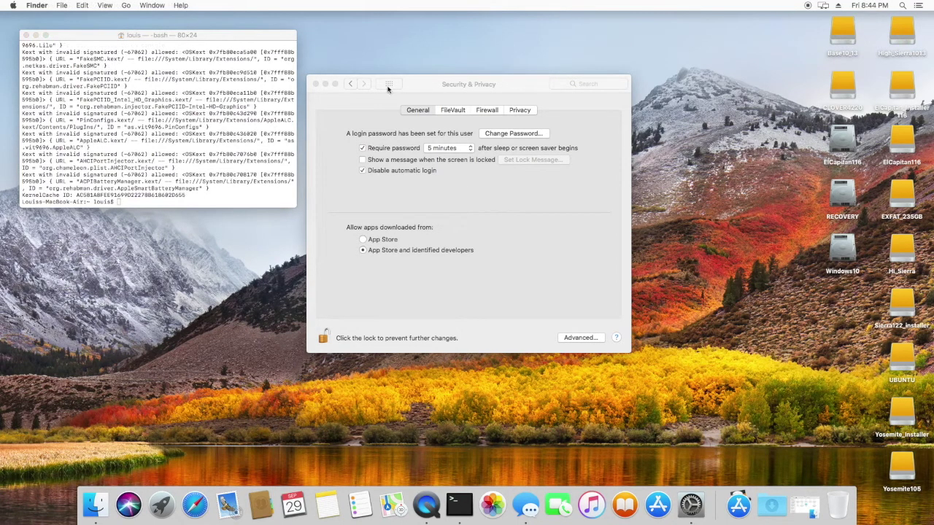
Step: Reopen the Security & Privacy preferences from the System Preferences overview
left_click(389, 85)
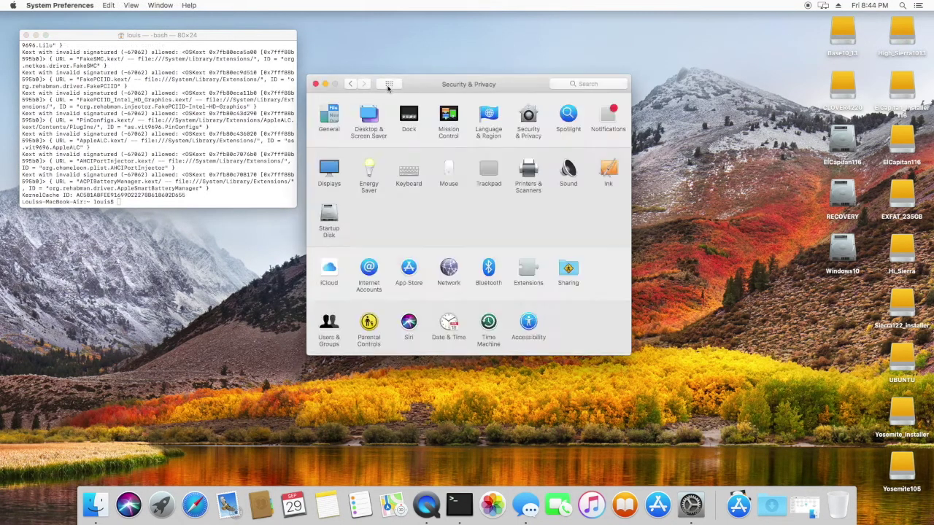
left_click(529, 117)
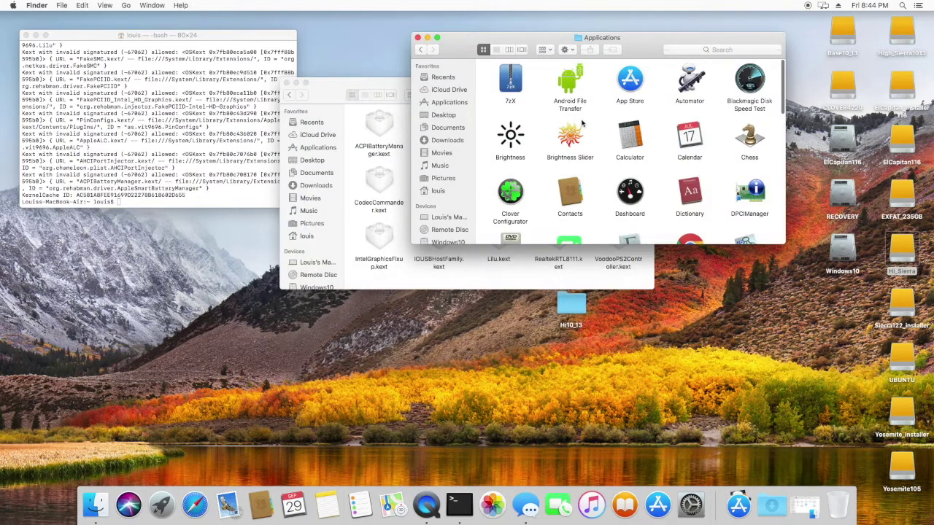
Step: Copy Brightness Slider from the Hi_Sierra drive's Applications folder into the Applications folder in the Dock
left_click(570, 135)
left_click_drag(586, 153, 733, 477)
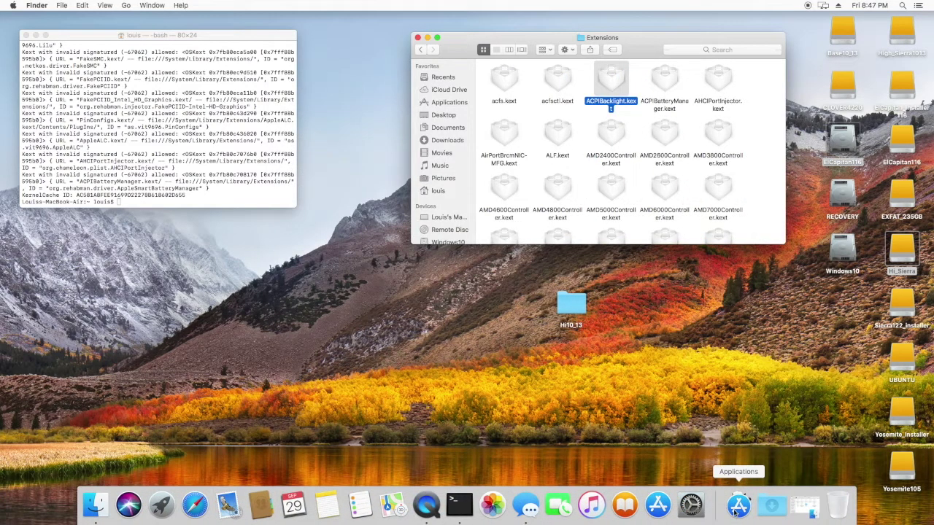
Step: Look up the network interfaces en0 and en1 in IORegistryExplorer and close its window
left_click(396, 193)
type("en0")
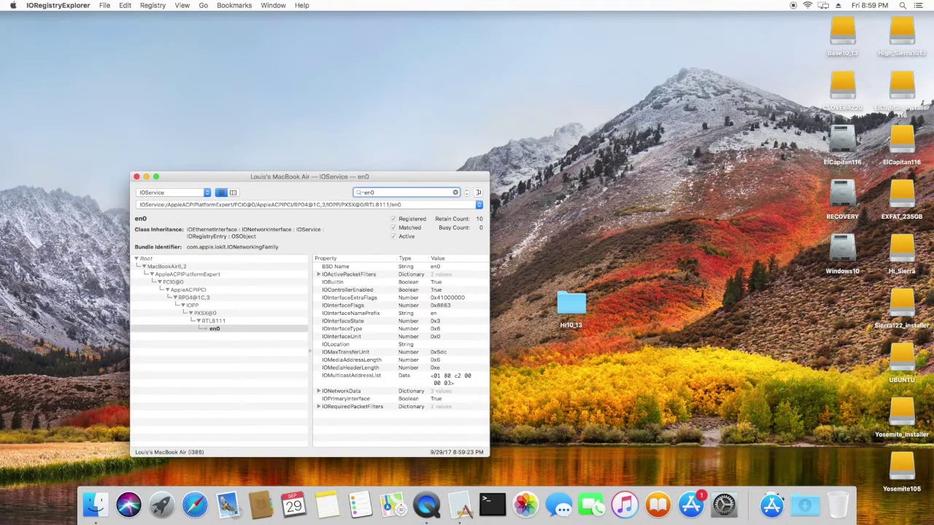
type("1")
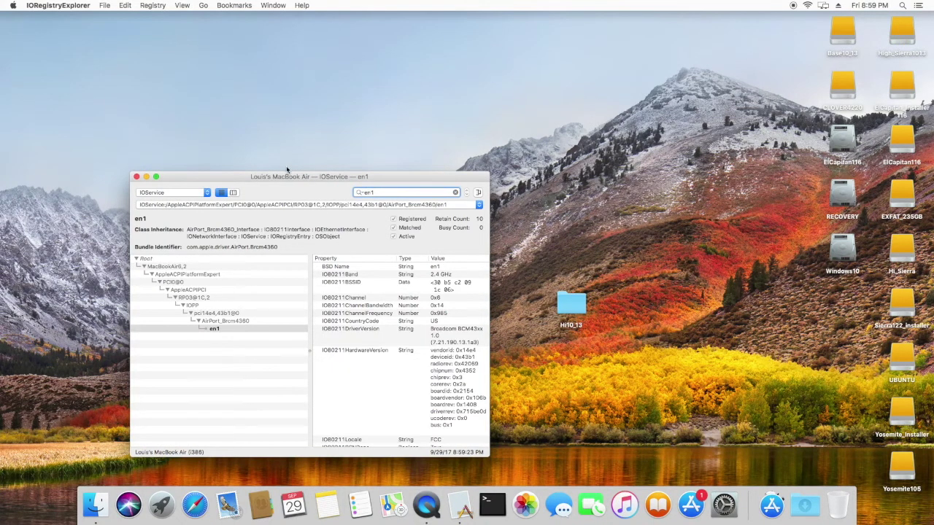
left_click(137, 177)
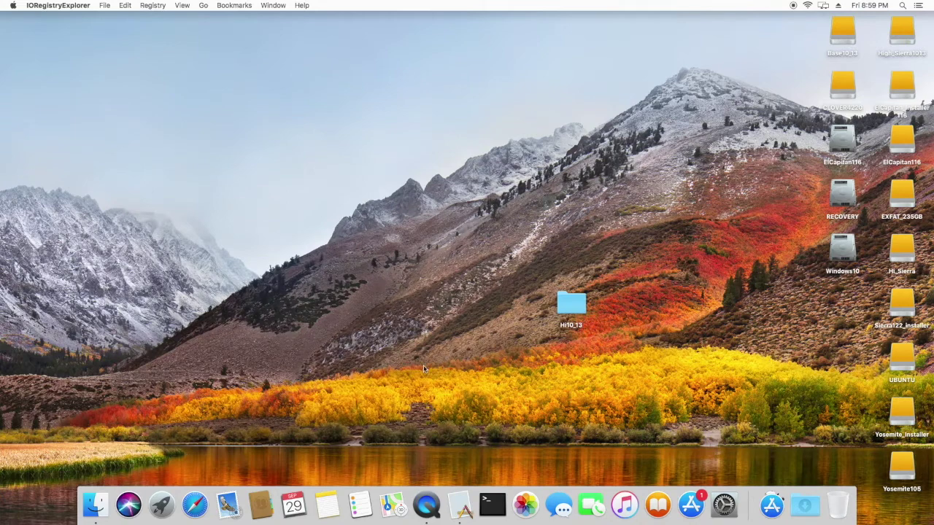
Step: Return to IORegistryExplorer with a new window, search the registry for "xhc" and move the window aside
left_click(460, 506)
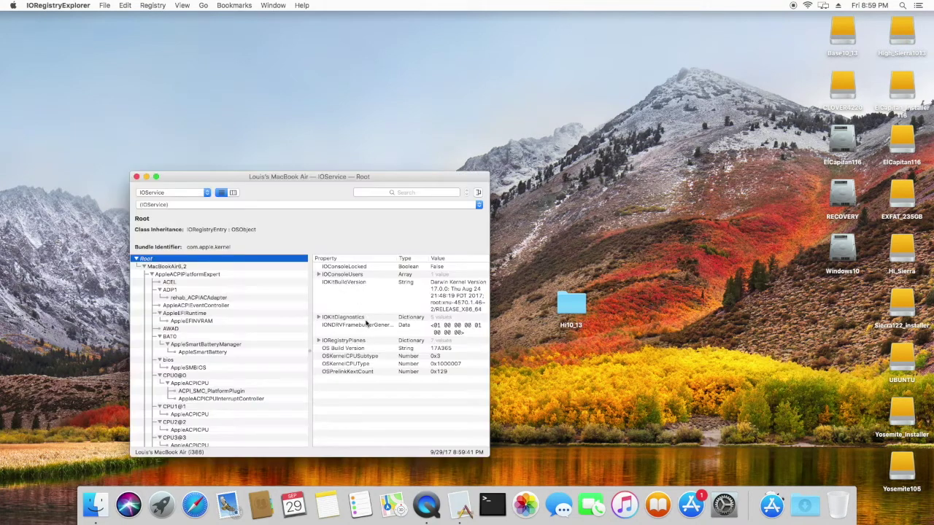
left_click(386, 193)
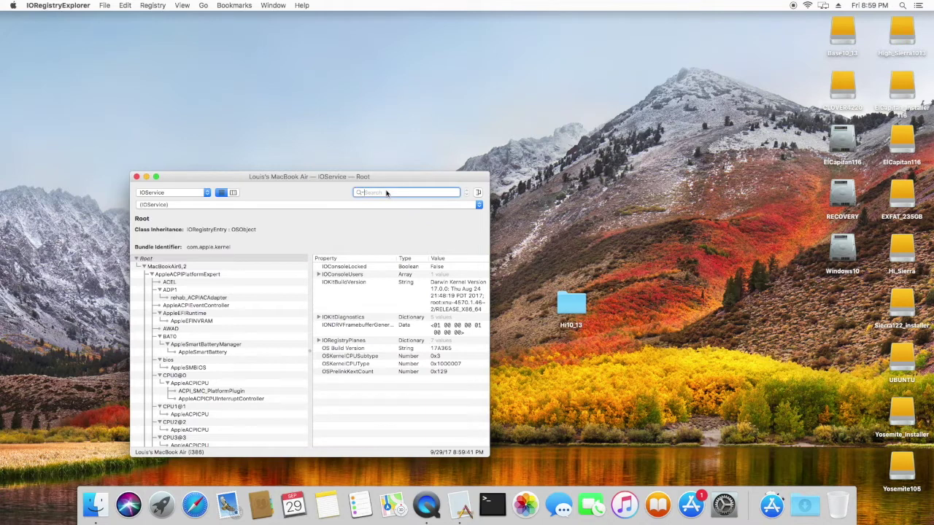
type("xhc")
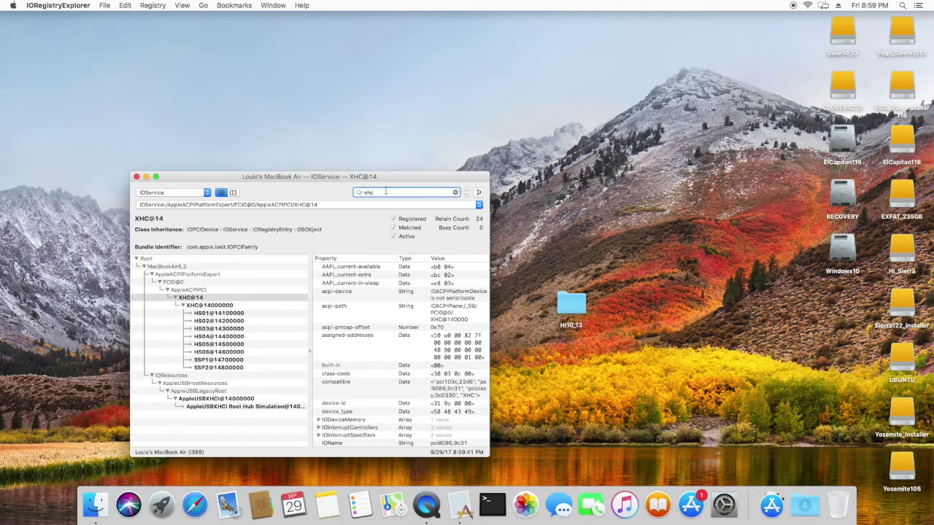
left_click_drag(343, 180, 603, 119)
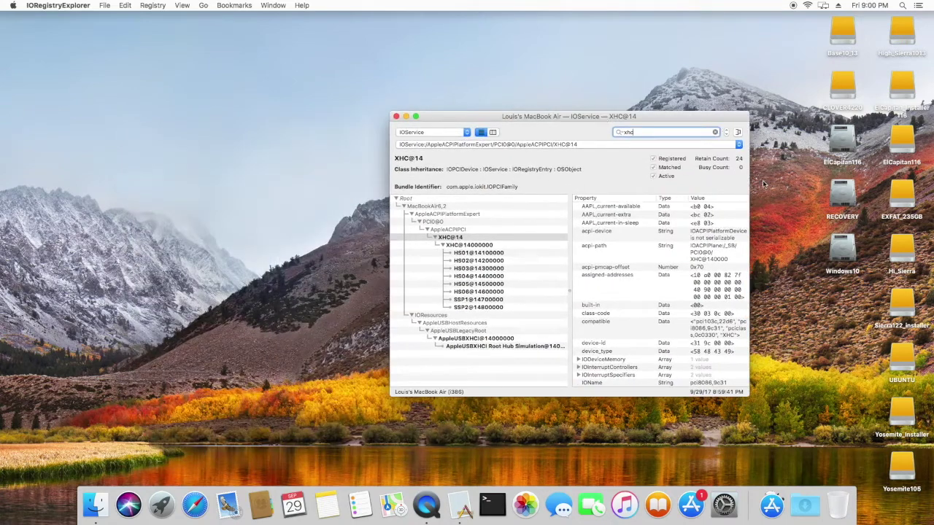
Step: Launch MaciASL, move it and IORegistryExplorer to opposite sides of the desktop, and enlarge the DSDT window
left_click(772, 505)
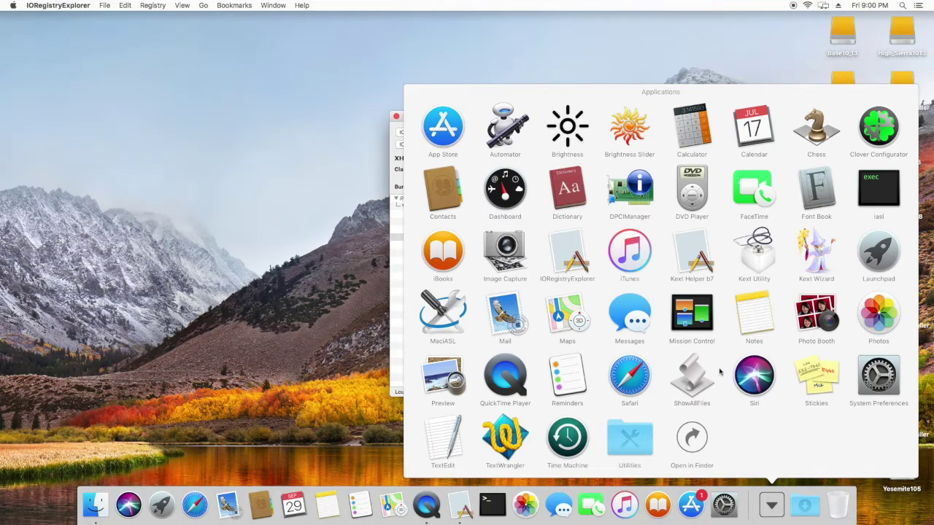
left_click(441, 312)
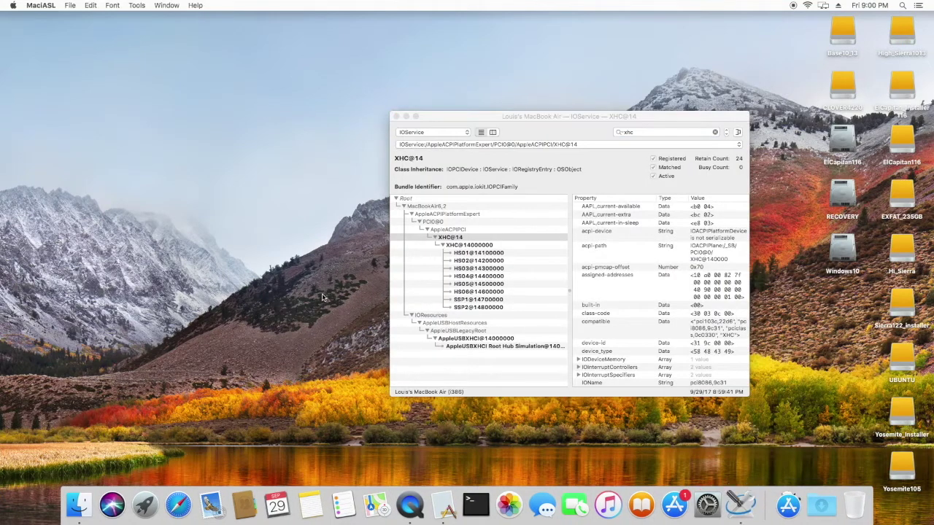
left_click_drag(592, 117, 668, 29)
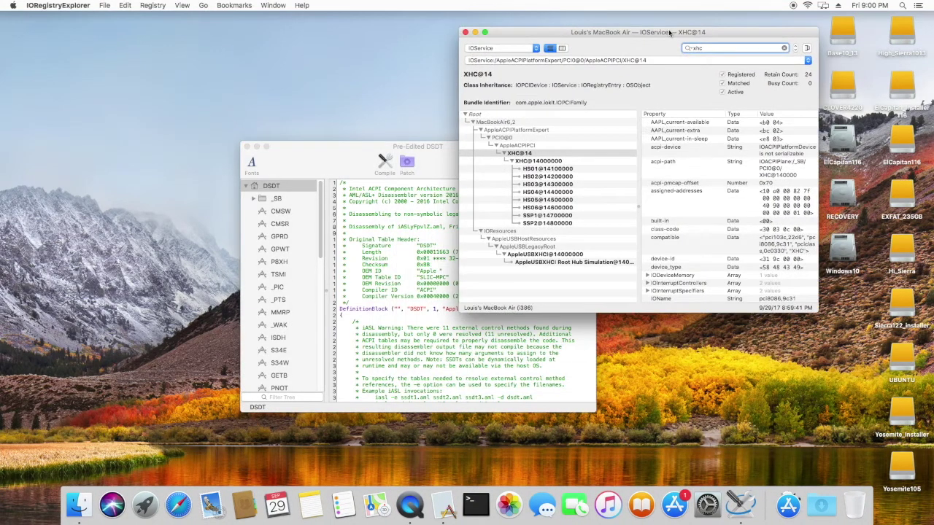
left_click_drag(347, 146, 158, 78)
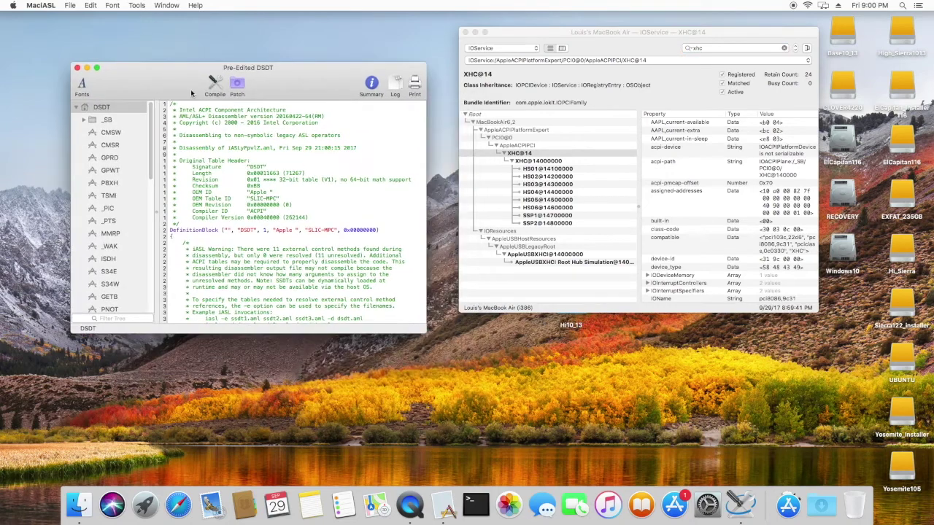
left_click_drag(427, 332, 513, 417)
left_click_drag(71, 62, 32, 12)
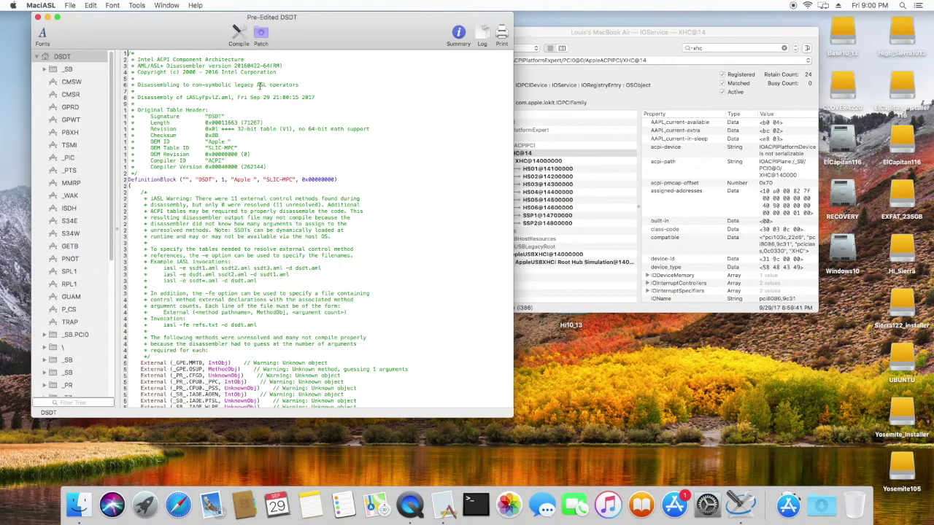
Step: Search the DSDT for "xhc" and go through the matches to the Device (XHC) definition
key("super+f")
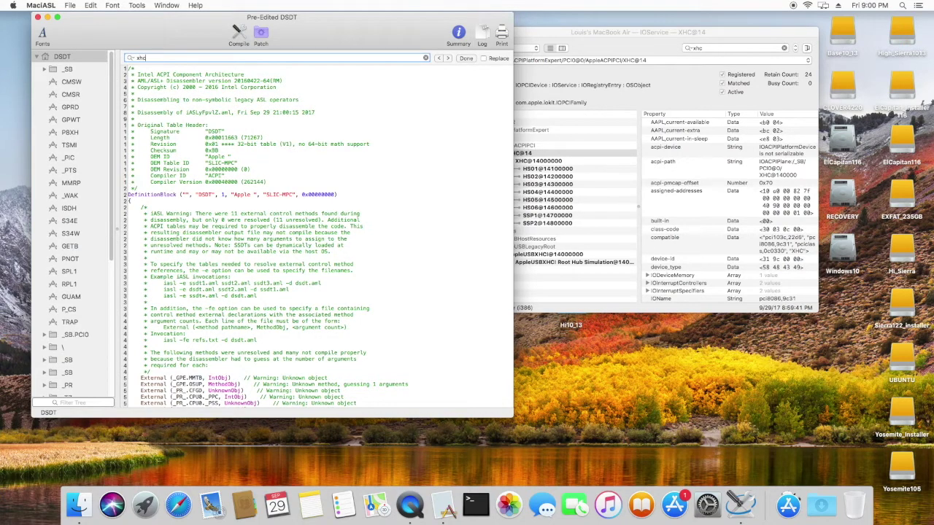
key("Return")
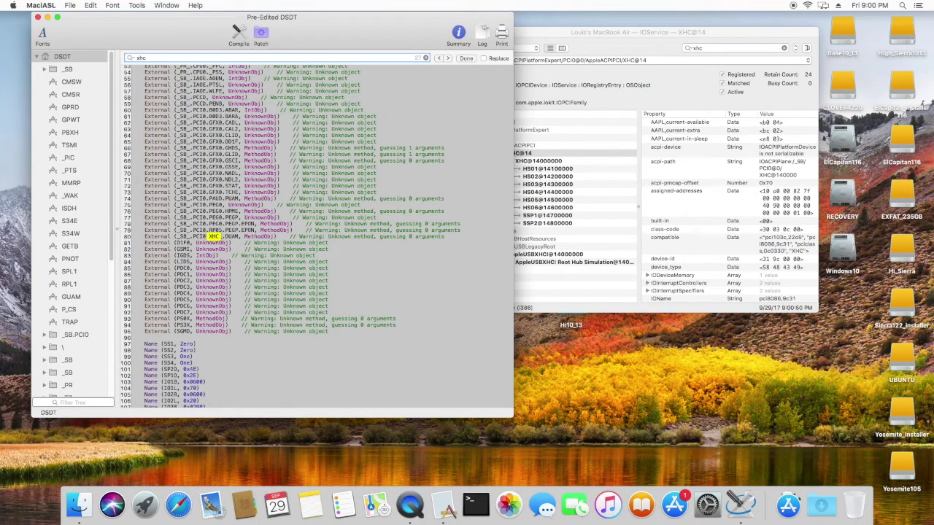
key("Return")
key("Return")
key("Return")
key("Return")
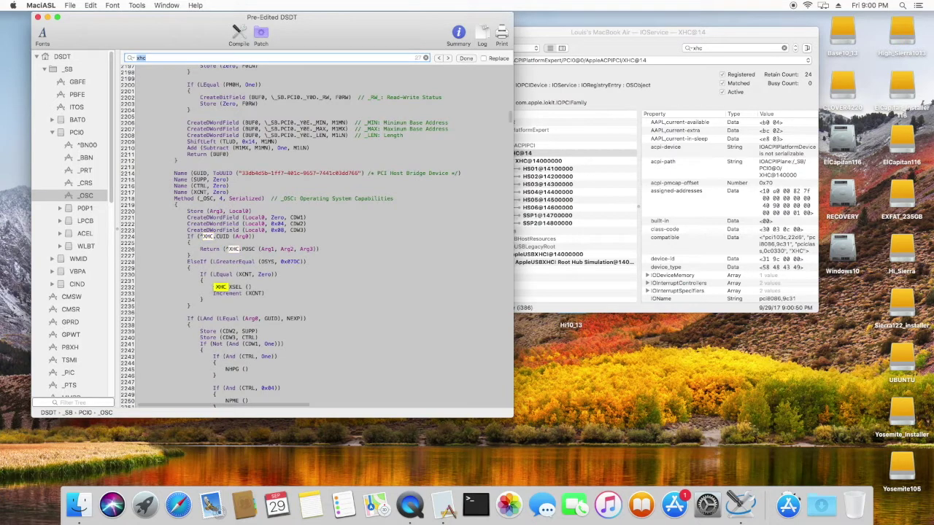
key("Return")
key("Return")
key("Return")
key("Return")
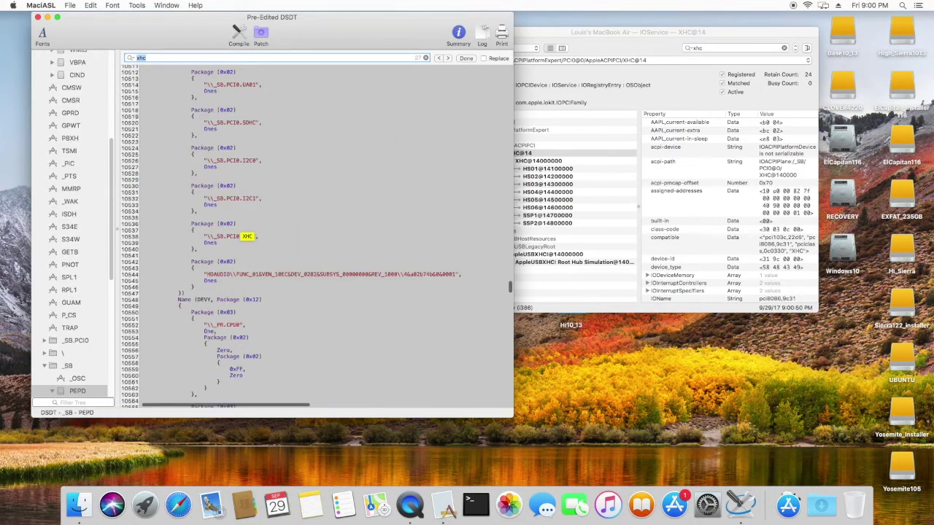
key("Return")
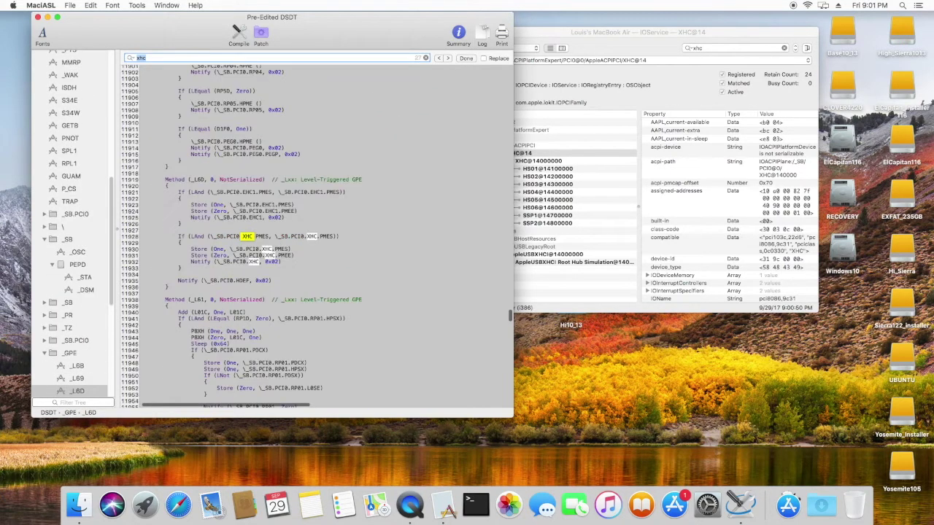
key("Return")
key("Return")
key("Return")
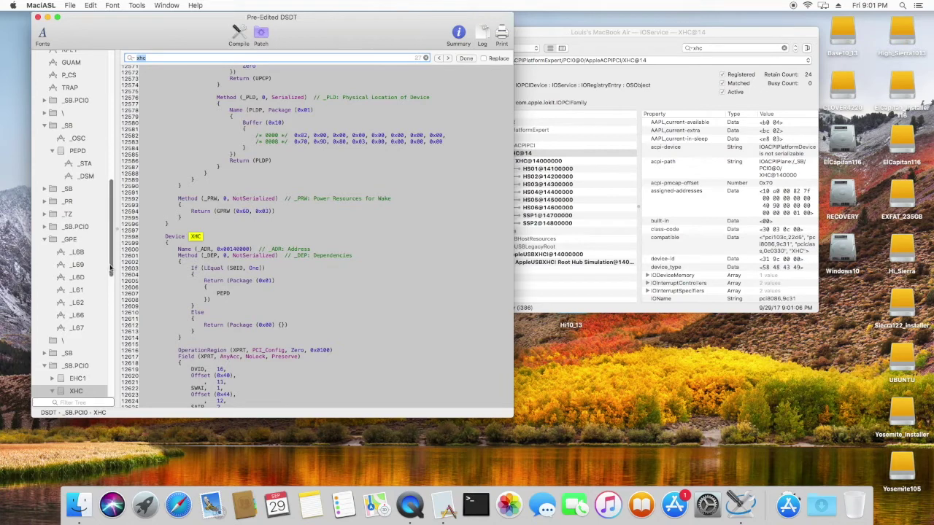
Step: Expand RHUB under the XHC device and enlarge the window and tree pane to view its port list
scroll(109, 343, "down", 5)
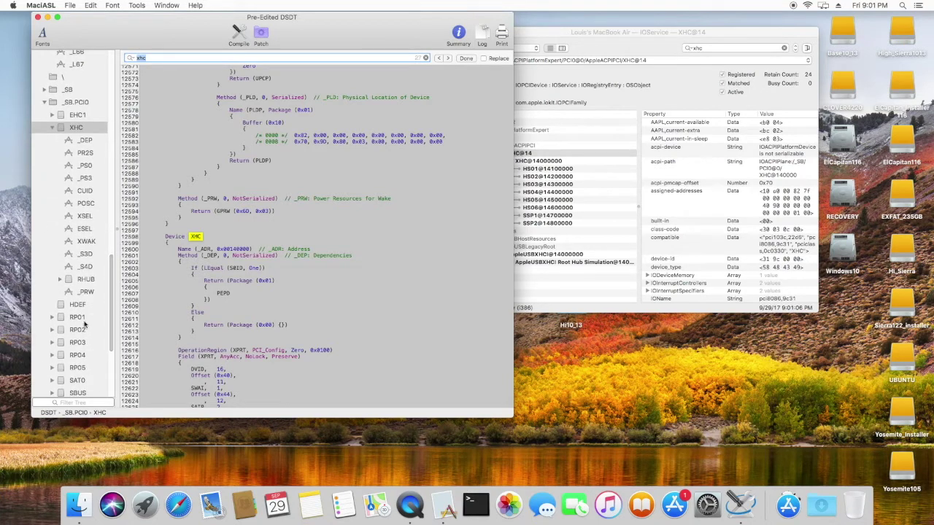
left_click(60, 281)
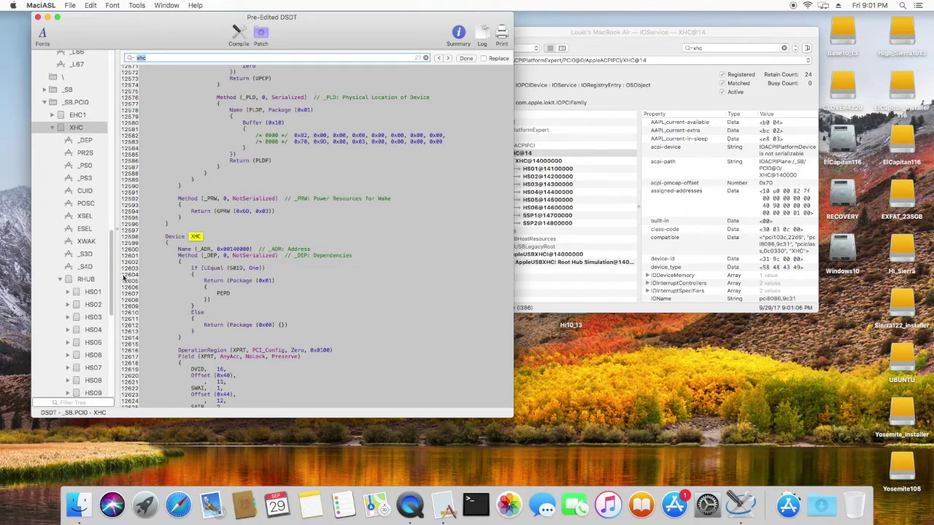
left_click_drag(535, 443, 551, 450)
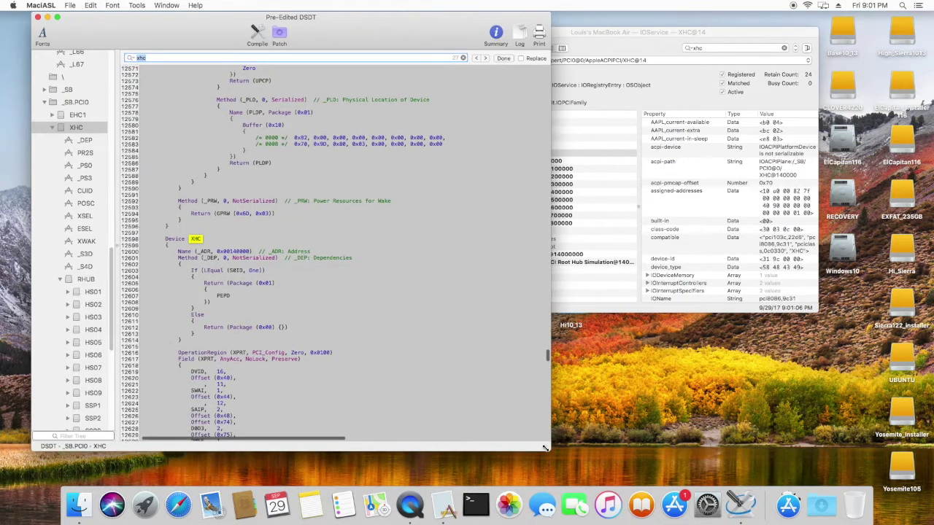
left_click_drag(116, 229, 186, 234)
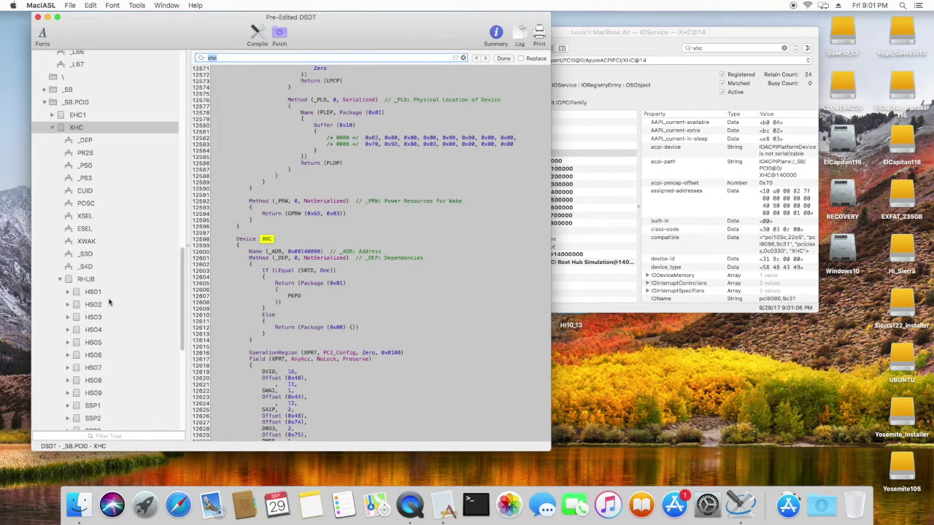
scroll(146, 305, "down", 5)
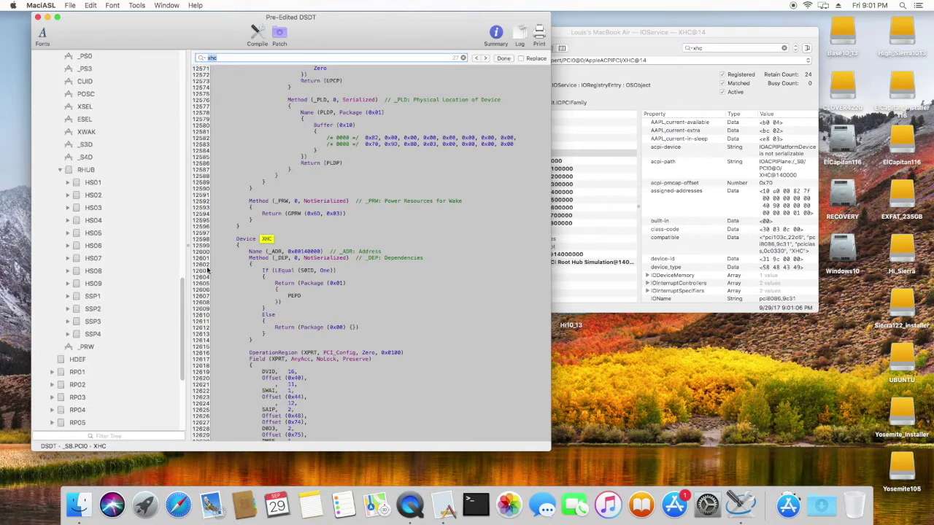
Step: Compare port HS06 in IORegistryExplorer with the HS09 port definition in the DSDT
left_click(609, 31)
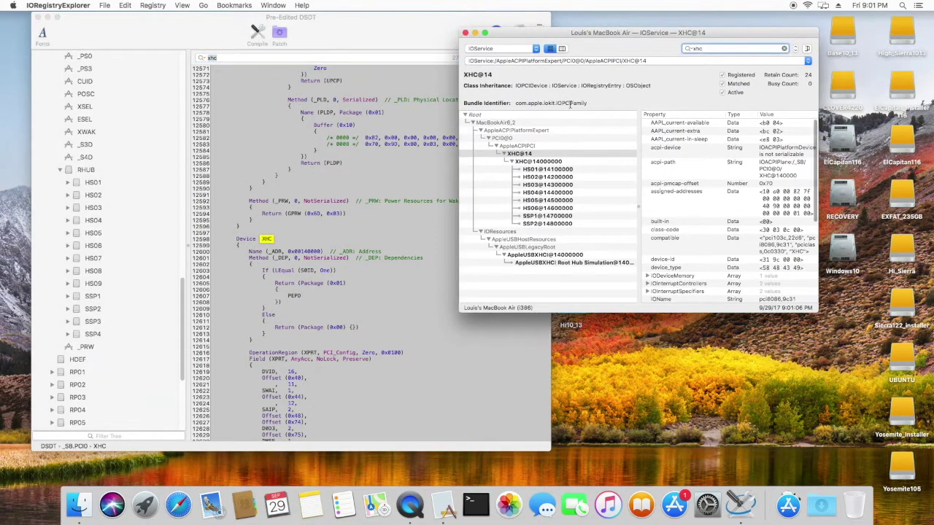
left_click(530, 209)
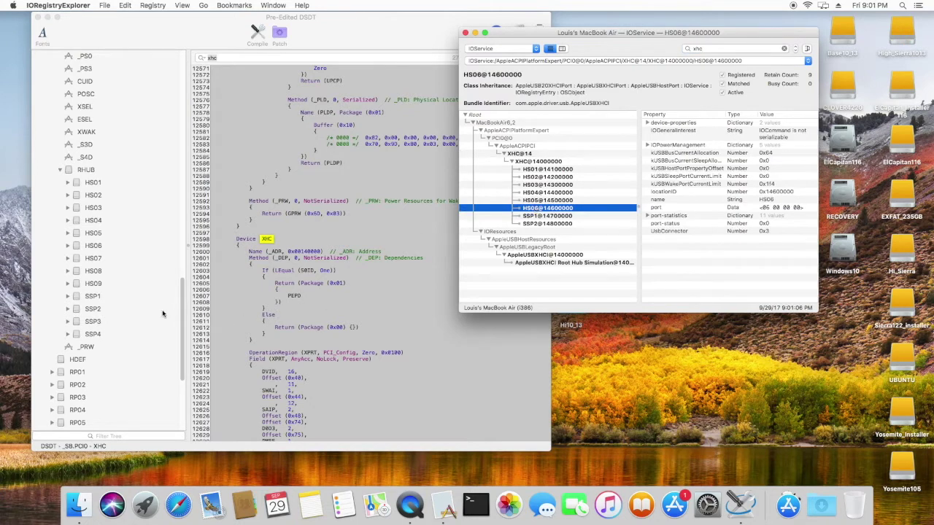
left_click(93, 284)
left_click(93, 283)
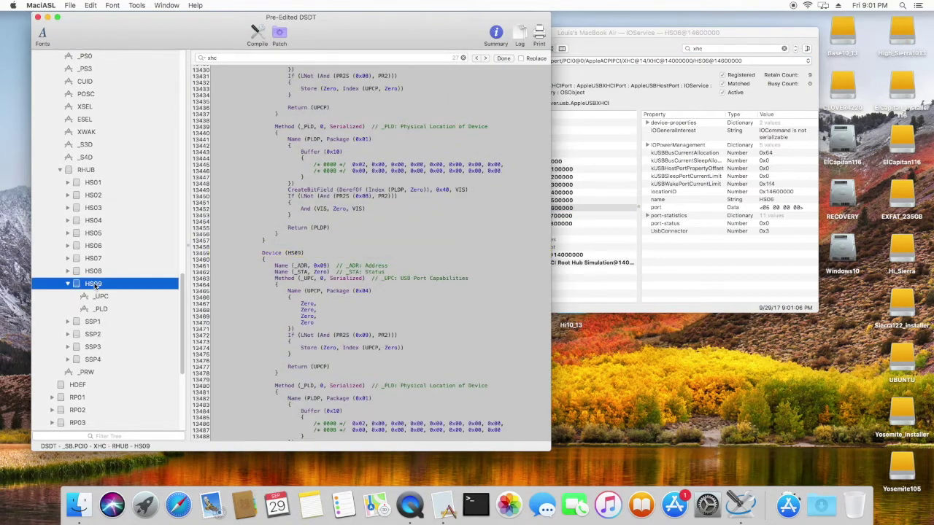
left_click(68, 283)
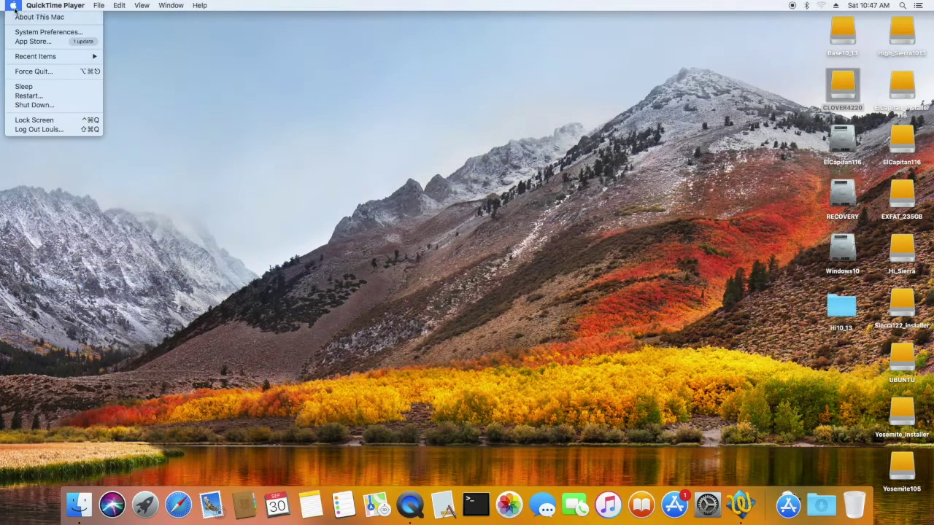
Step: Open the System Report from About This Mac and check the Audio, Bluetooth, Camera and Ethernet Cards sections
left_click(40, 19)
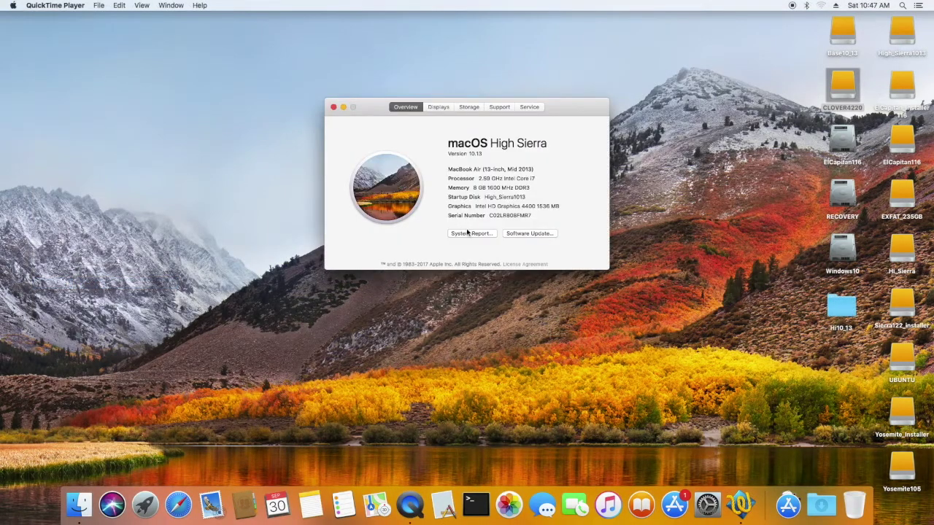
left_click(467, 234)
left_click(309, 97)
left_click(313, 105)
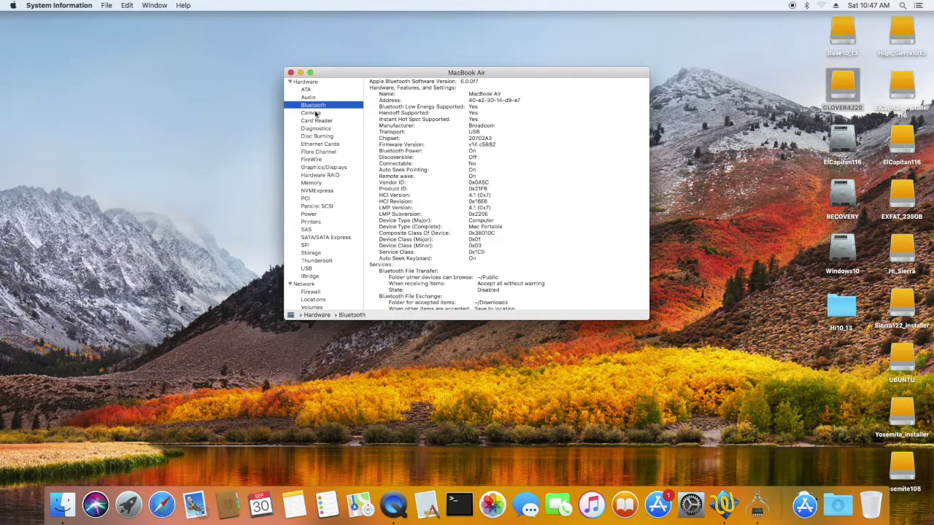
left_click(313, 113)
left_click(325, 144)
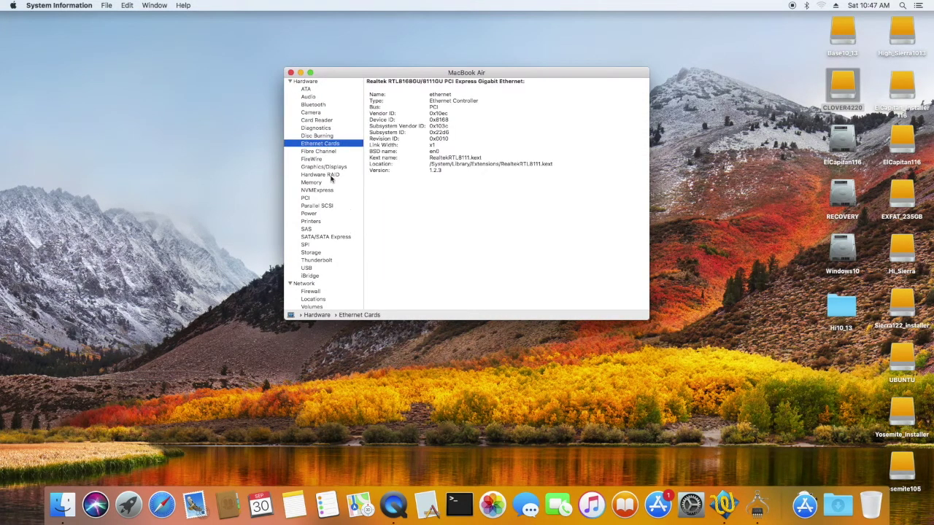
Step: Check the Graphics/Displays VRAM, Wi-Fi and USB details in the System Report, and close both information windows
left_click(334, 167)
left_click_drag(431, 113, 455, 114)
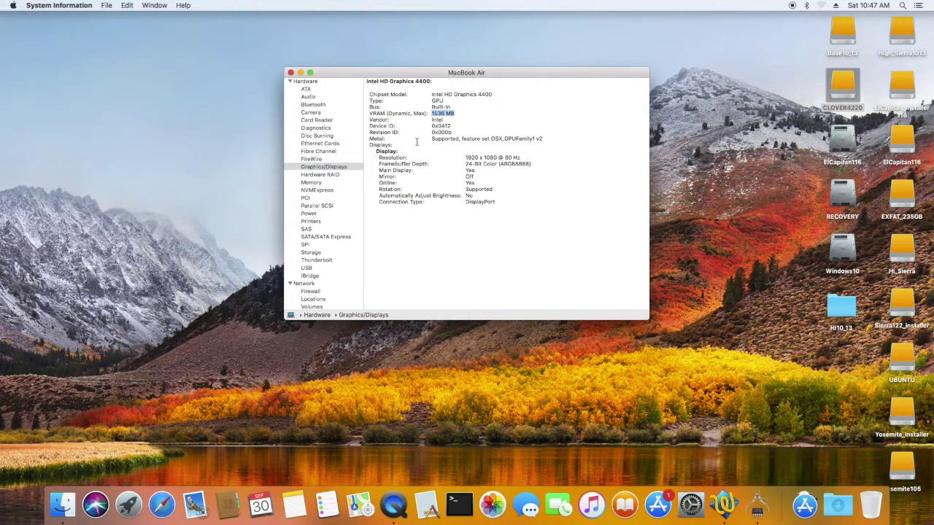
scroll(318, 261, "down", 5)
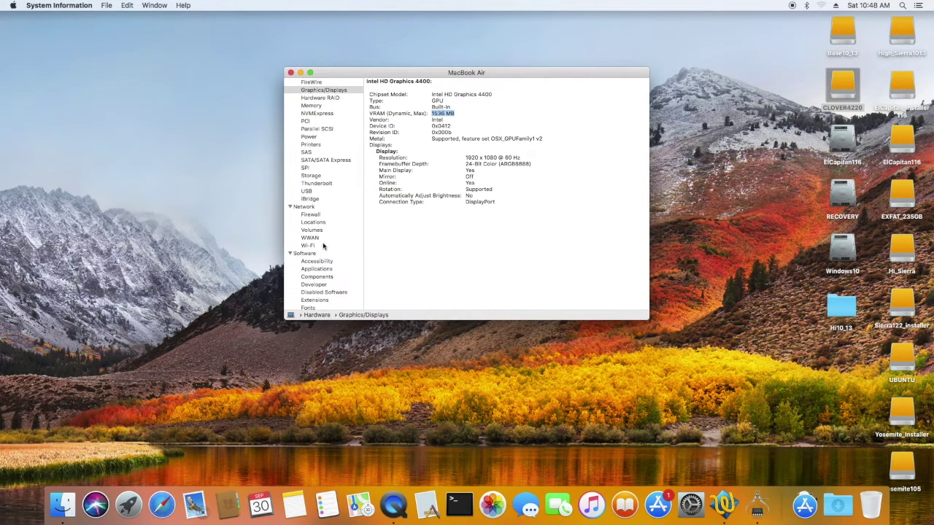
left_click(310, 246)
left_click(324, 192)
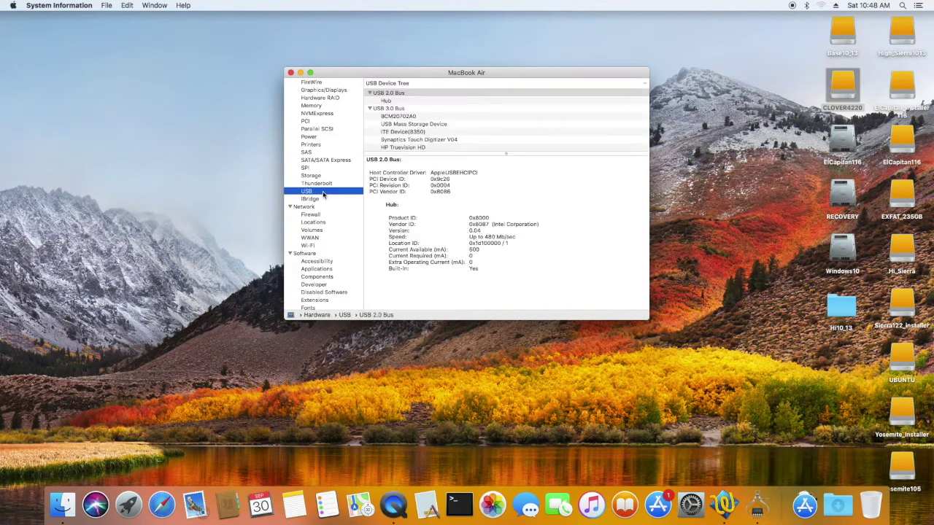
left_click(290, 72)
left_click(334, 101)
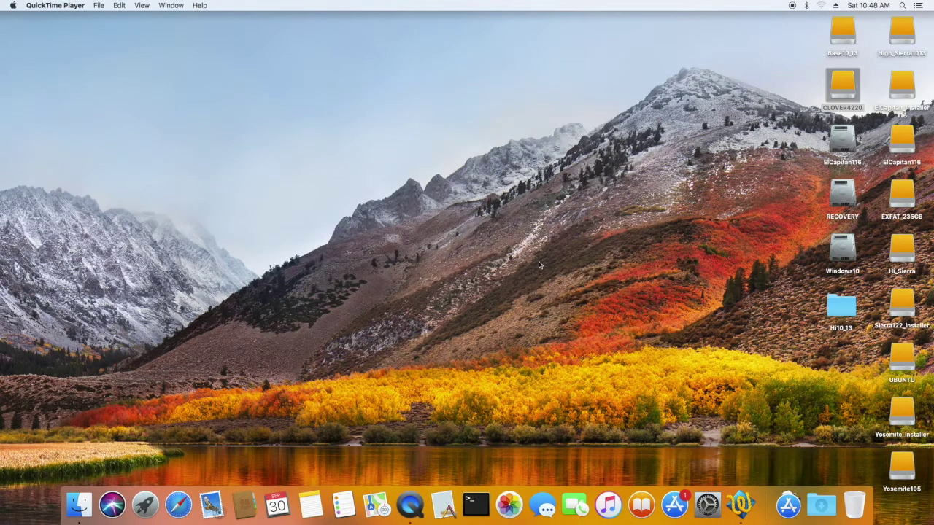
Step: Open System Preferences, review the Keyboard and Trackpad settings, and close the window
left_click(707, 504)
left_click(589, 215)
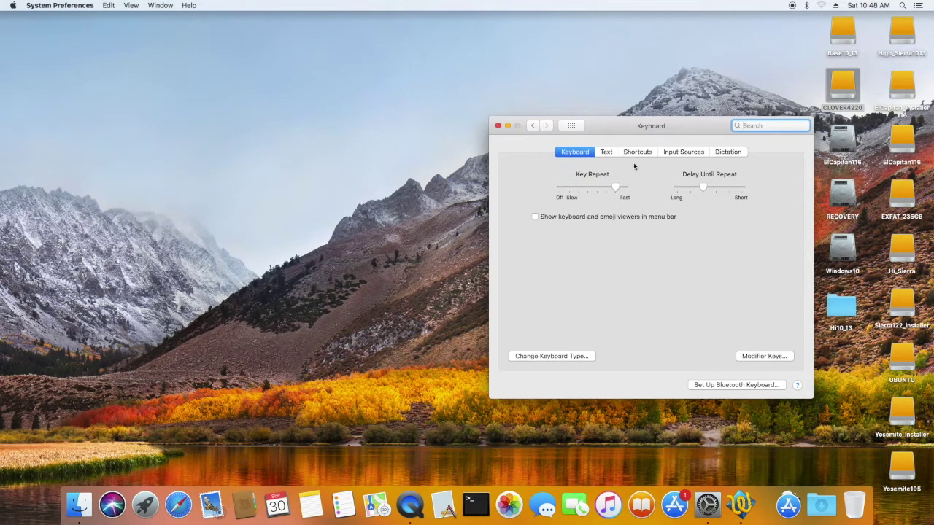
left_click(572, 126)
left_click(667, 213)
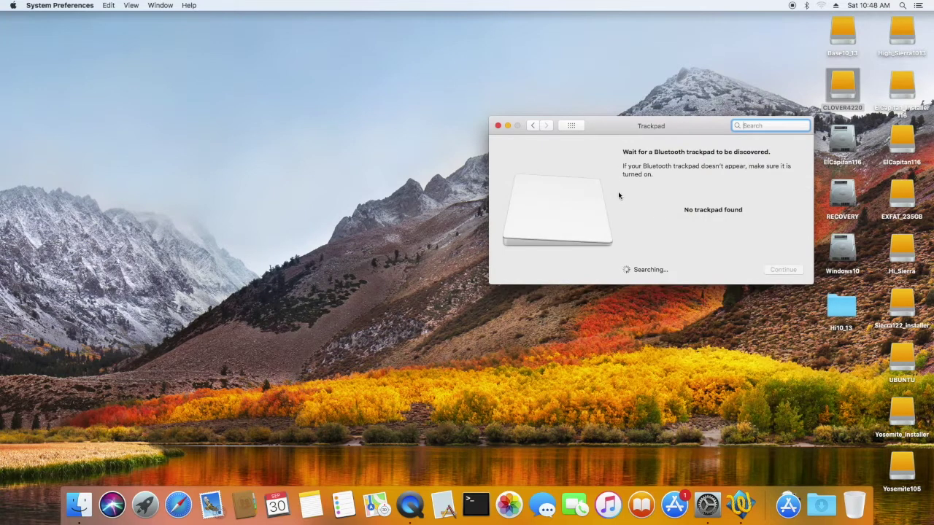
left_click(497, 126)
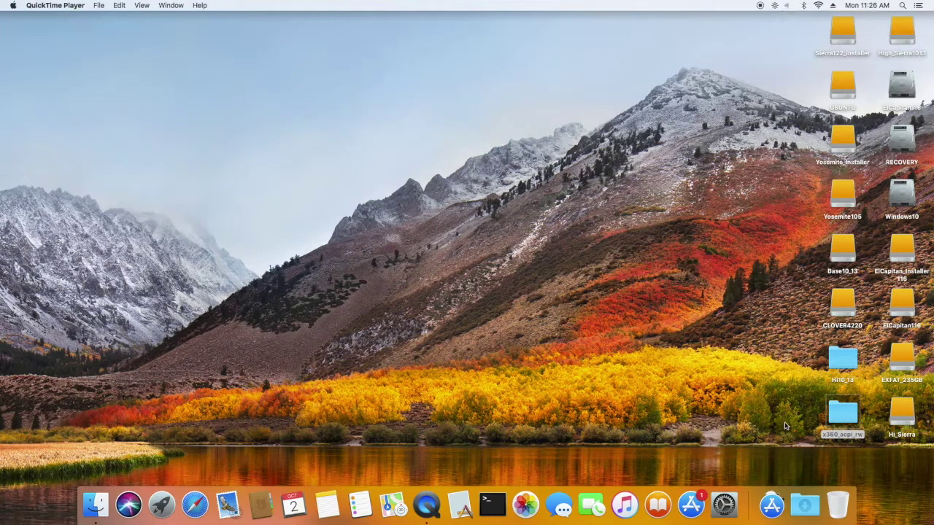
Step: Check the Trackpad settings in System Preferences again and close the window
left_click(771, 505)
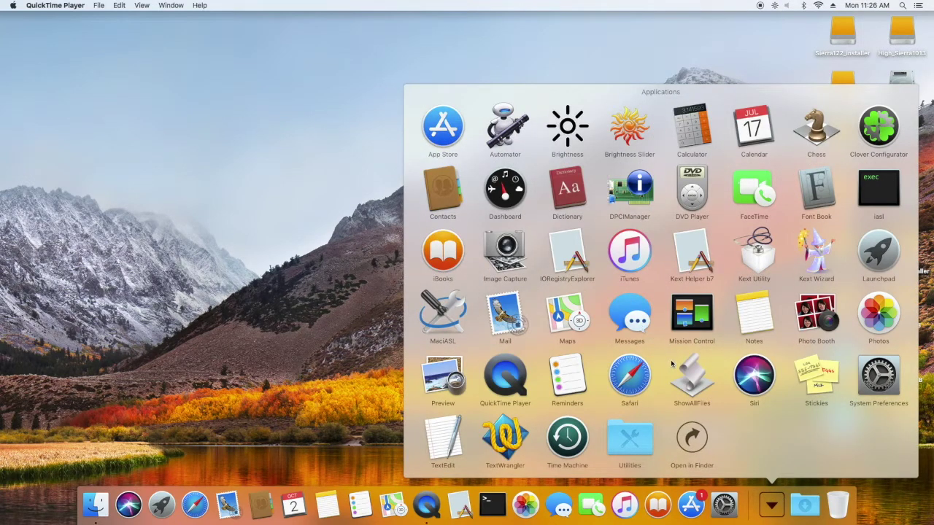
left_click(385, 357)
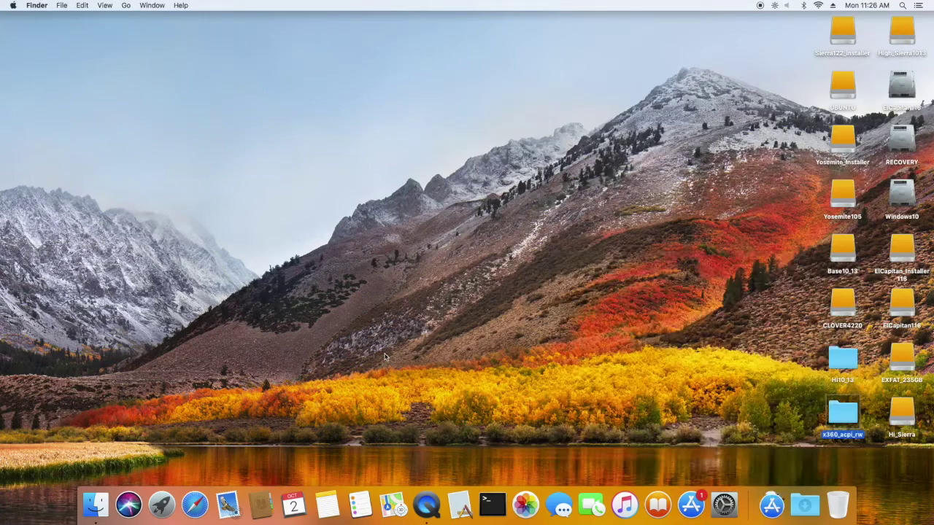
left_click(722, 503)
left_click(672, 213)
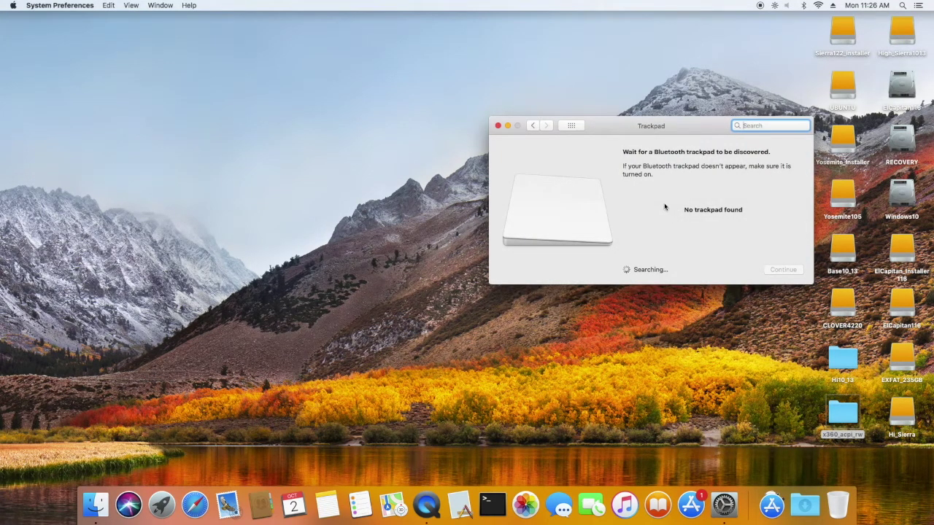
left_click(497, 126)
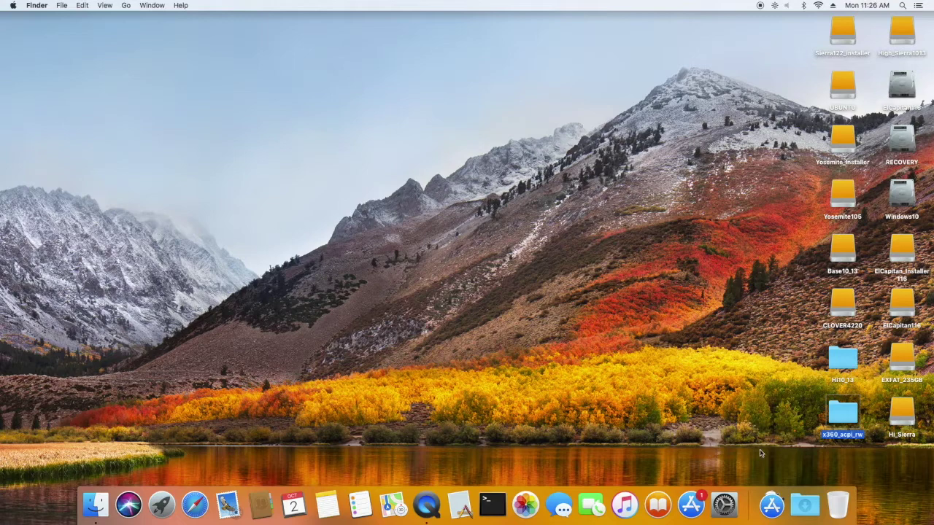
Step: Copy iasl from the High_Sierra1013 Applications folder to /usr/bin/ with sudo cp in Terminal, entering the account password
double_click(901, 31)
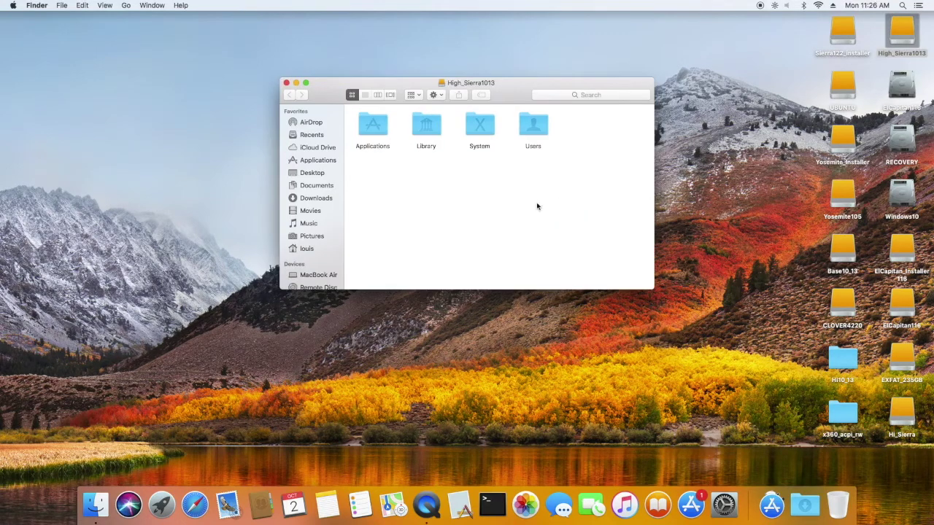
double_click(372, 125)
left_click_drag(333, 94, 444, 81)
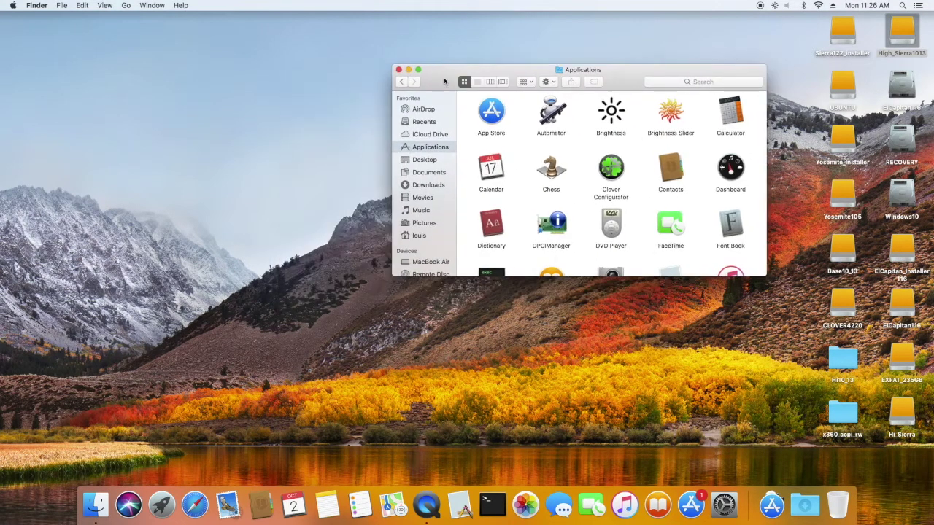
left_click(493, 503)
type("sudo co")
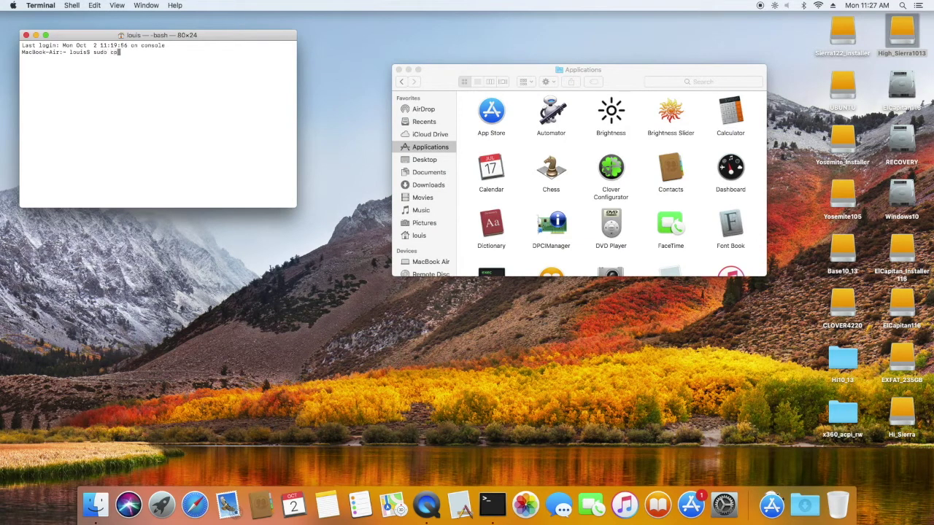
scroll(543, 167, "down", 5)
left_click_drag(491, 131, 262, 141)
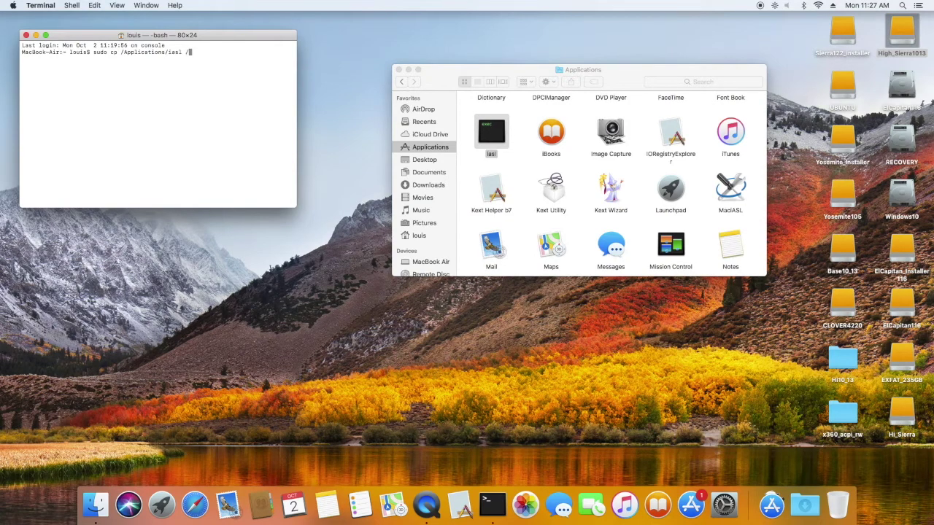
type("/usr/bin/")
key("Return")
key("Return")
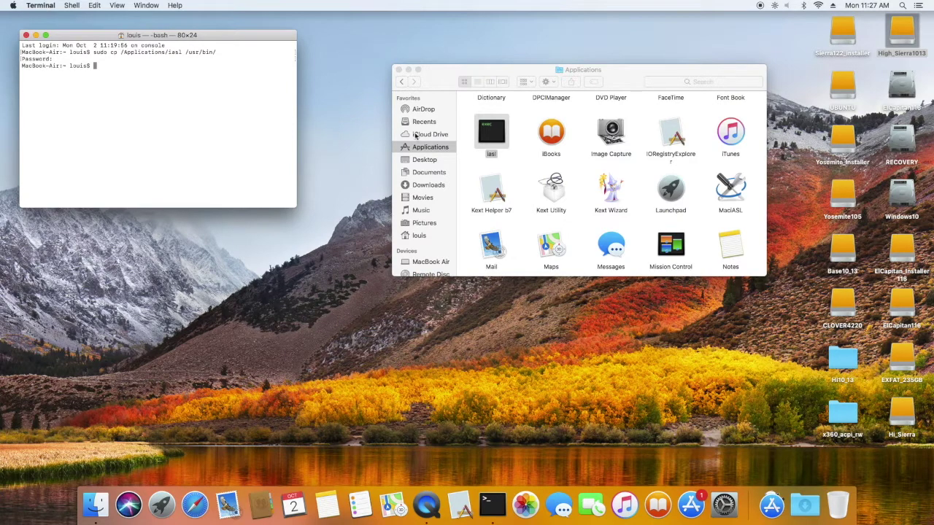
Step: View the file information for iasl, and close both its info window and the Applications window
right_click(498, 135)
left_click(514, 181)
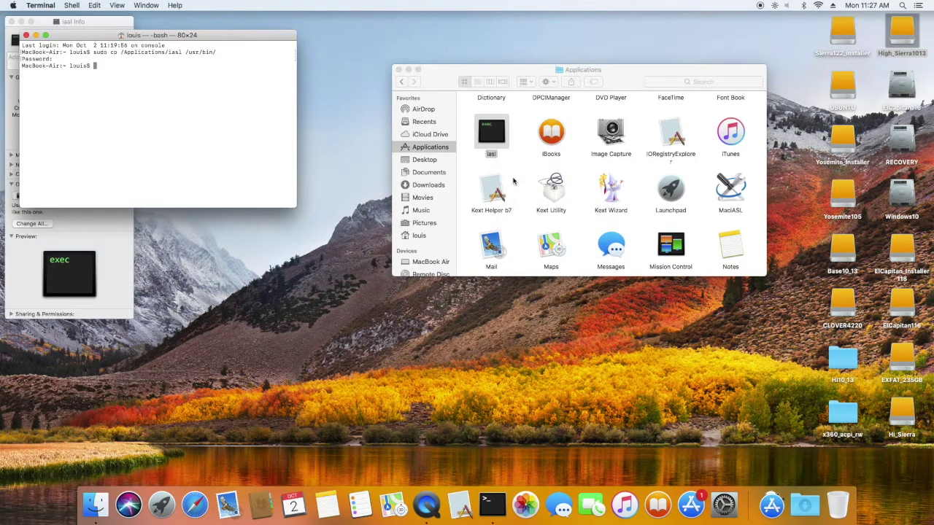
left_click_drag(247, 41, 384, 12)
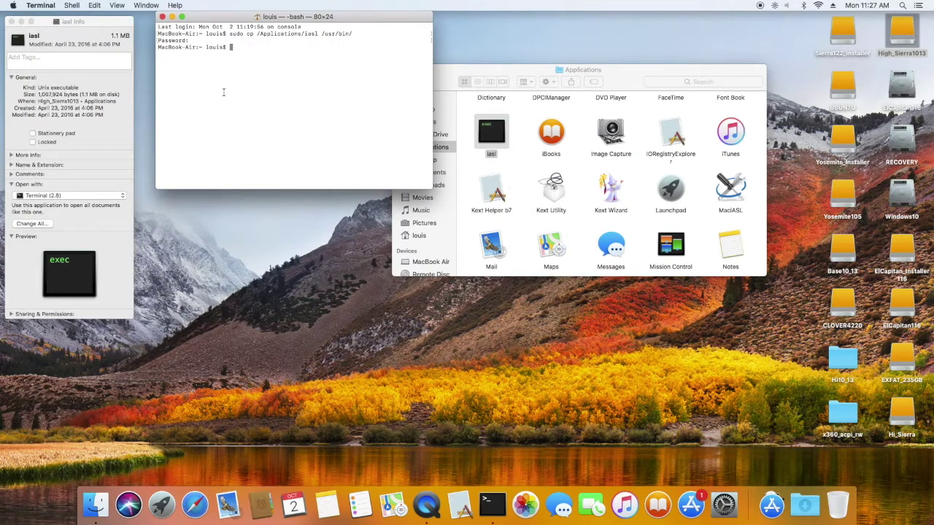
left_click(12, 22)
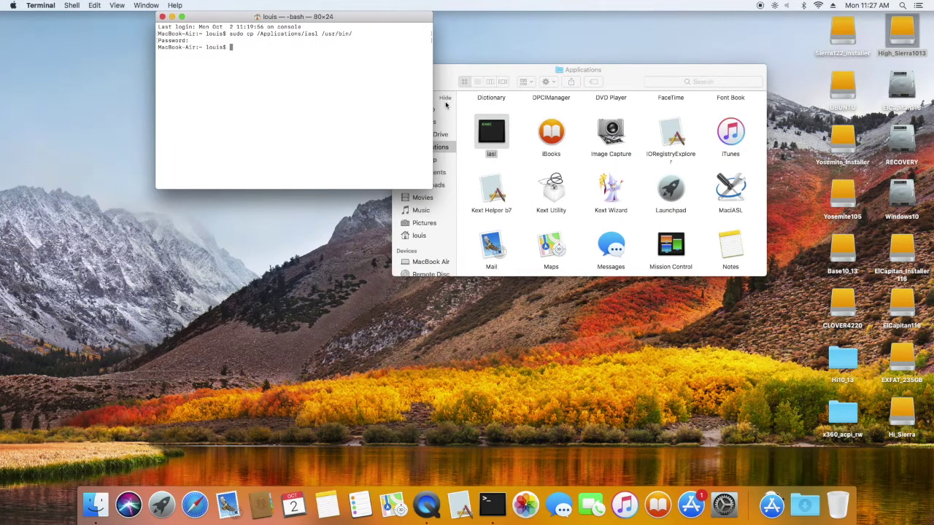
left_click(449, 79)
left_click(400, 70)
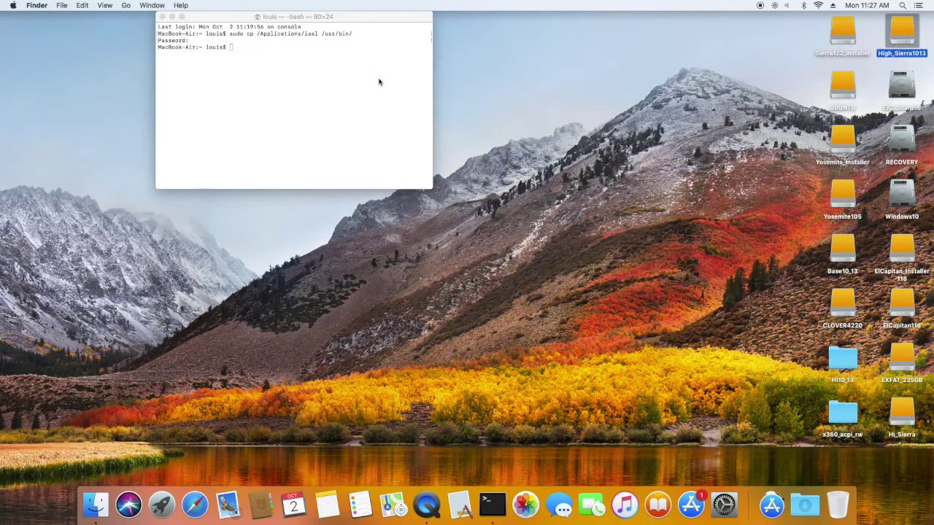
Step: Change the Terminal directory to the x360_acpi_rw folder on the desktop and view that folder in Finder
left_click(364, 89)
type("cd")
left_click_drag(844, 410, 350, 94)
key("Return")
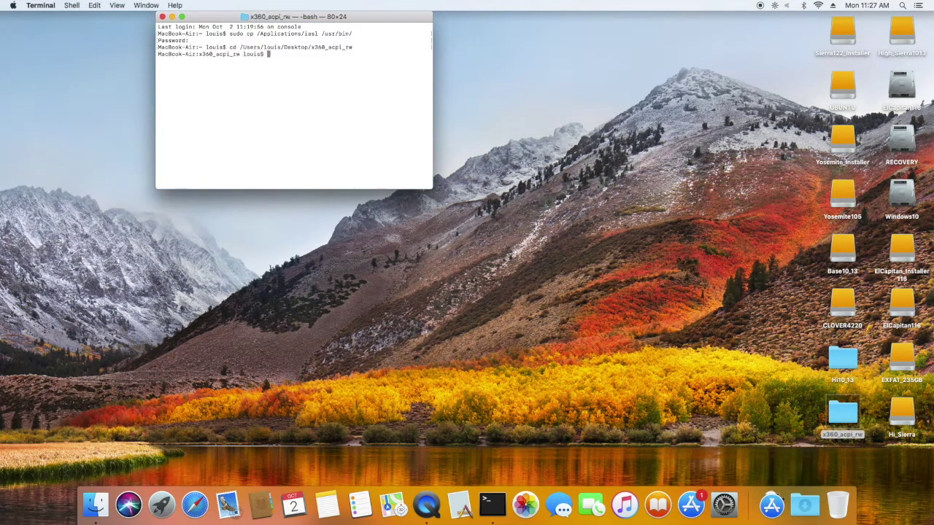
double_click(841, 405)
left_click_drag(529, 100, 663, 28)
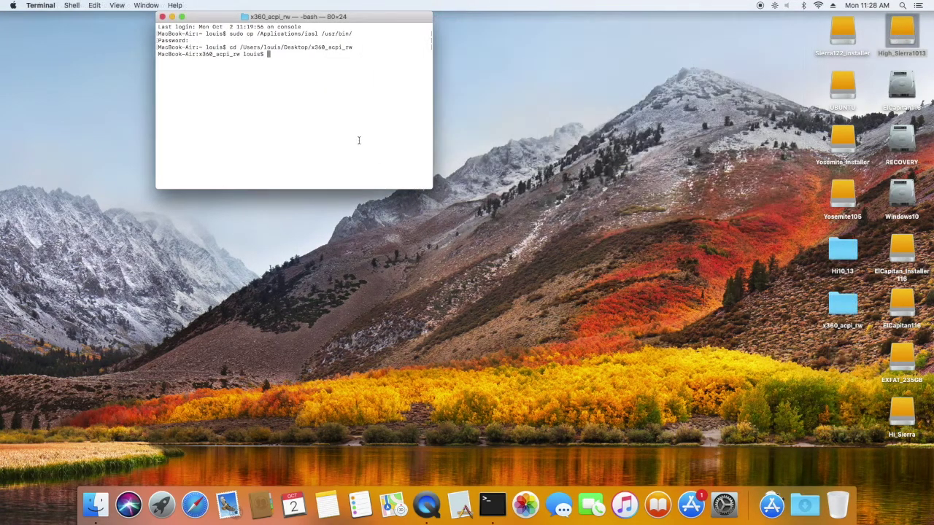
Step: Disassemble all the AML files with iasl -da -dl *.aml, with the x360_acpi_rw folder open alongside Terminal
type("iasl")
type(" -da 1")
key("BackSpace")
type("-dl *.aml")
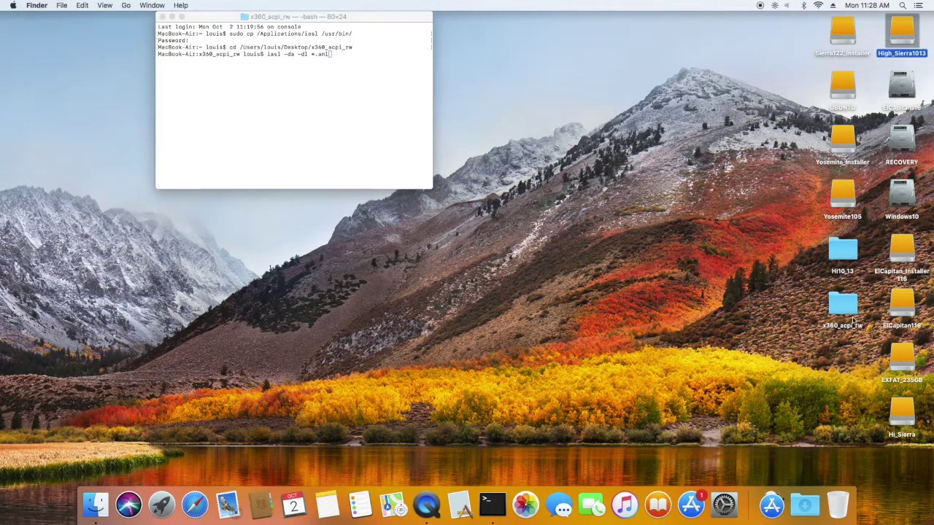
double_click(846, 307)
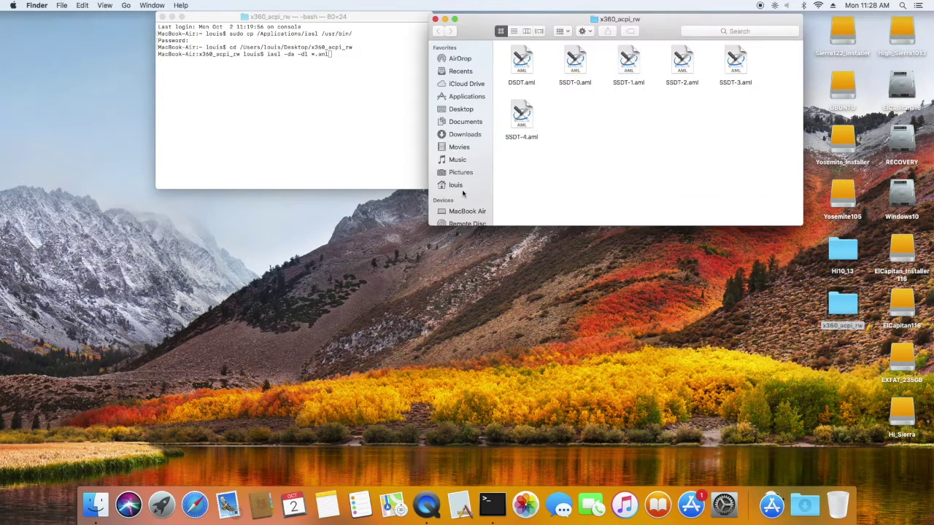
left_click(386, 152)
key("Return")
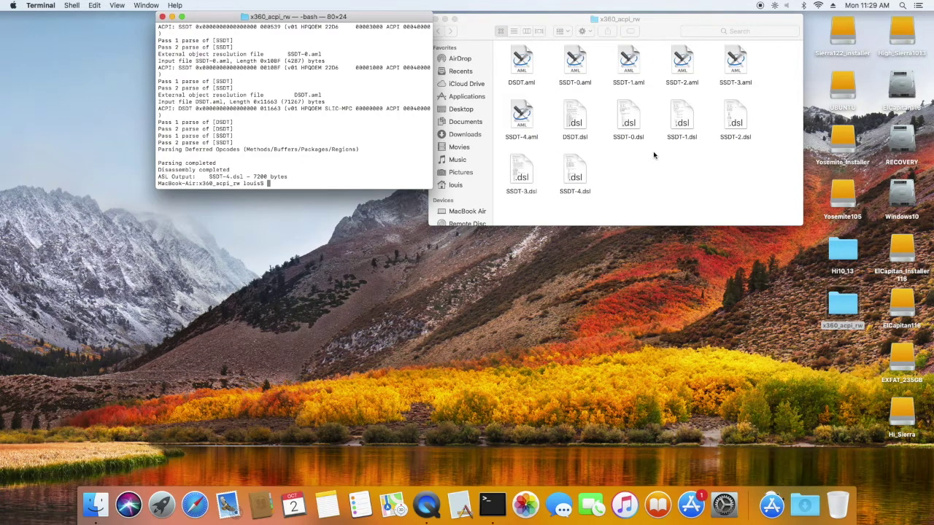
Step: Group DSDT.dsl and SSDT-0.dsl to SSDT-4.dsl into a new folder named dsl
left_click(585, 138)
key("shift+Right")
key("shift+Right")
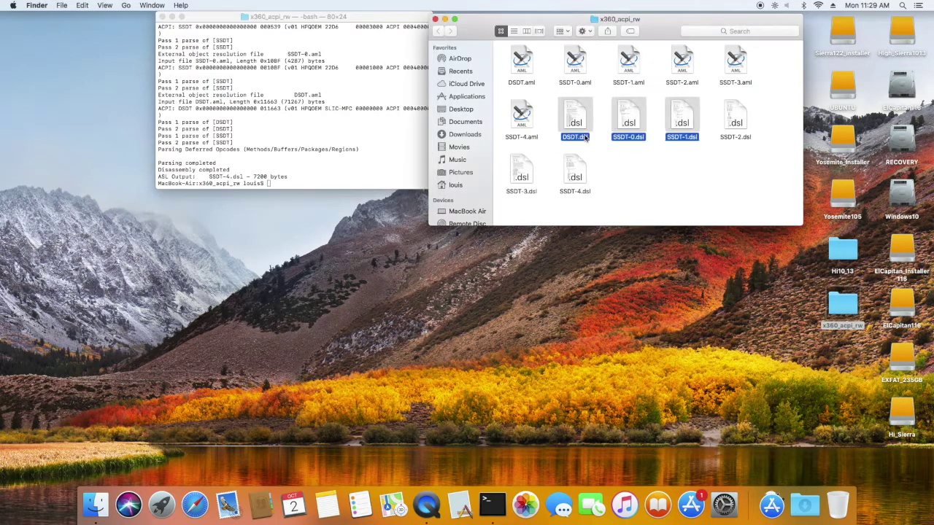
key("shift+Right")
left_click(527, 188, "shift")
left_click(569, 190, "shift")
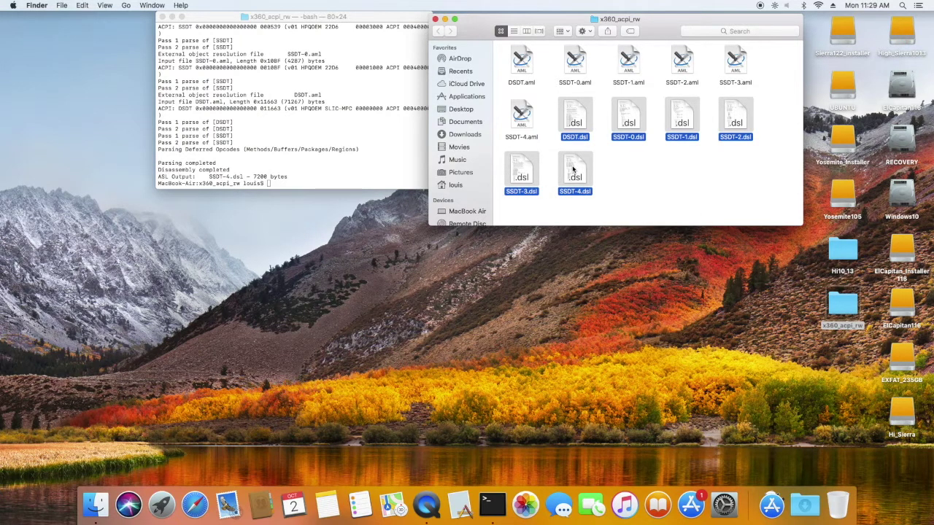
right_click(569, 169)
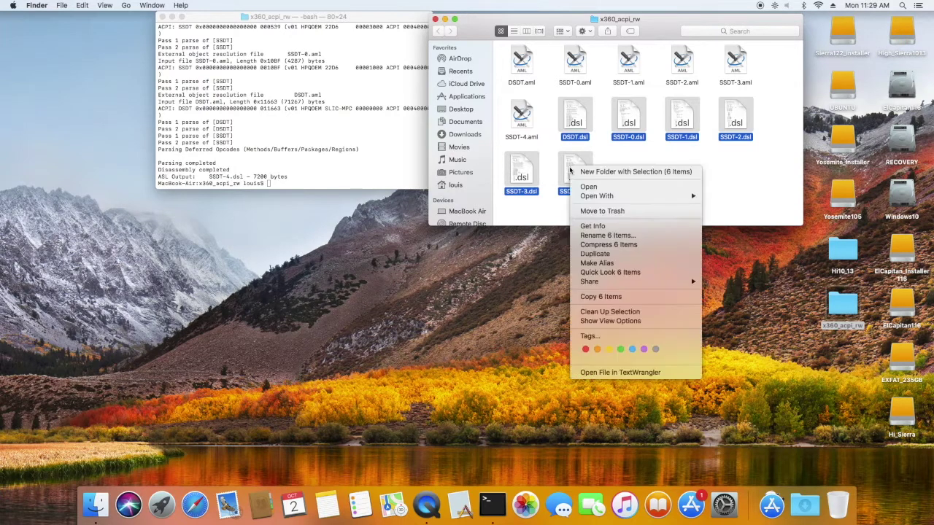
left_click(589, 171)
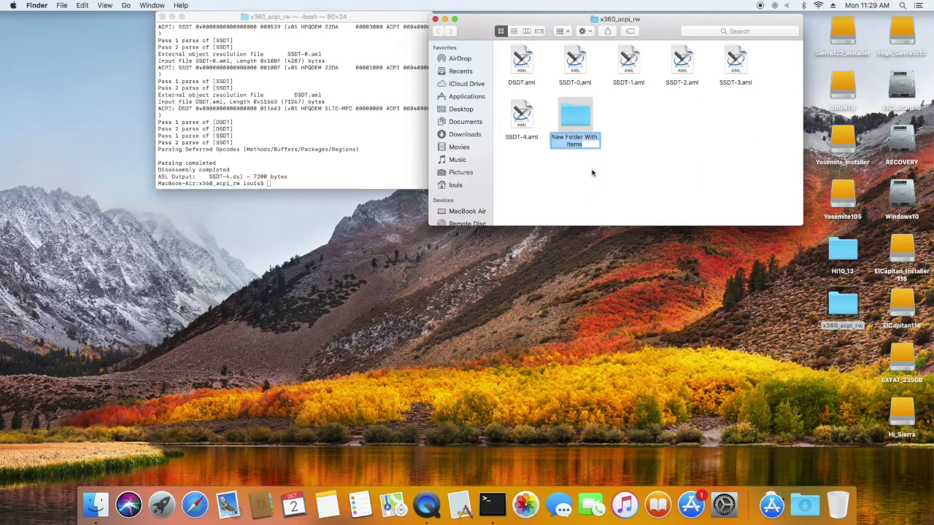
type("dsl")
key("Return")
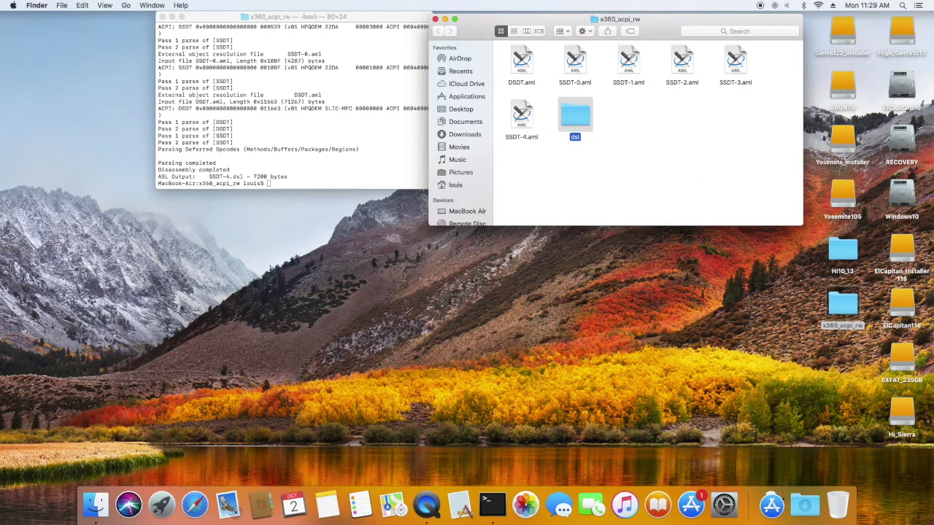
Step: Duplicate DSDT.dsl inside the dsl folder and arrange the files by name
double_click(583, 118)
left_click(525, 84)
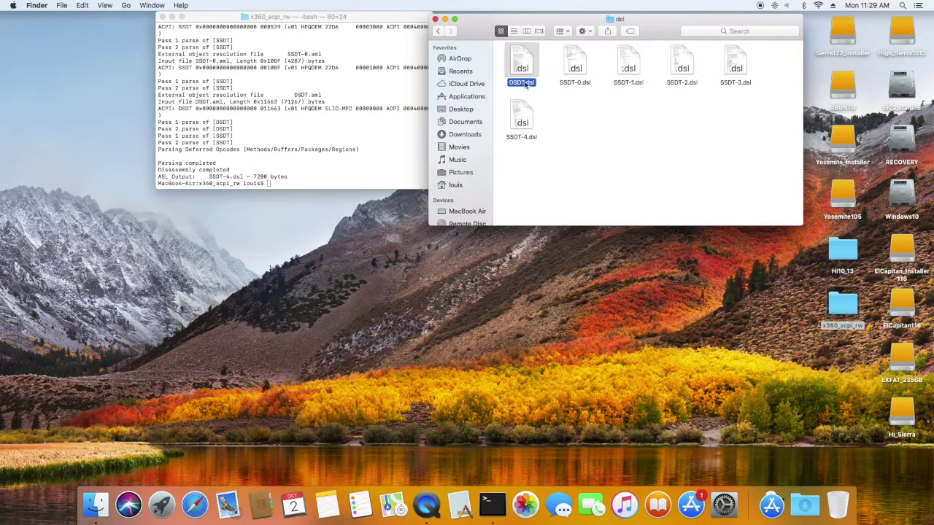
right_click(525, 84)
left_click(596, 155)
right_click(600, 179)
mouse_move(642, 240)
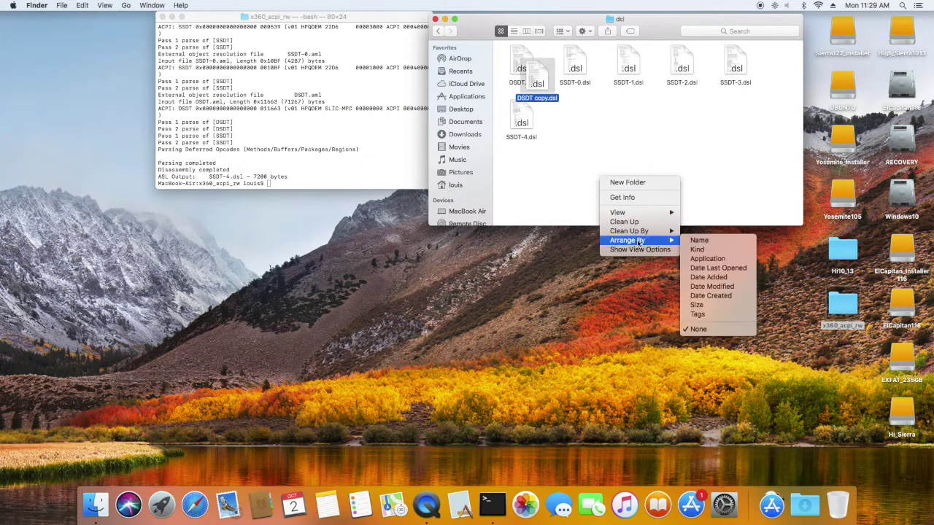
left_click(694, 240)
Step: Rename the copy of the DSDT file as DSDThi.dsl
left_click(528, 82)
left_click(538, 82)
key("BackSpace")
key("BackSpace")
key("BackSpace")
key("BackSpace")
key("BackSpace")
type("hl")
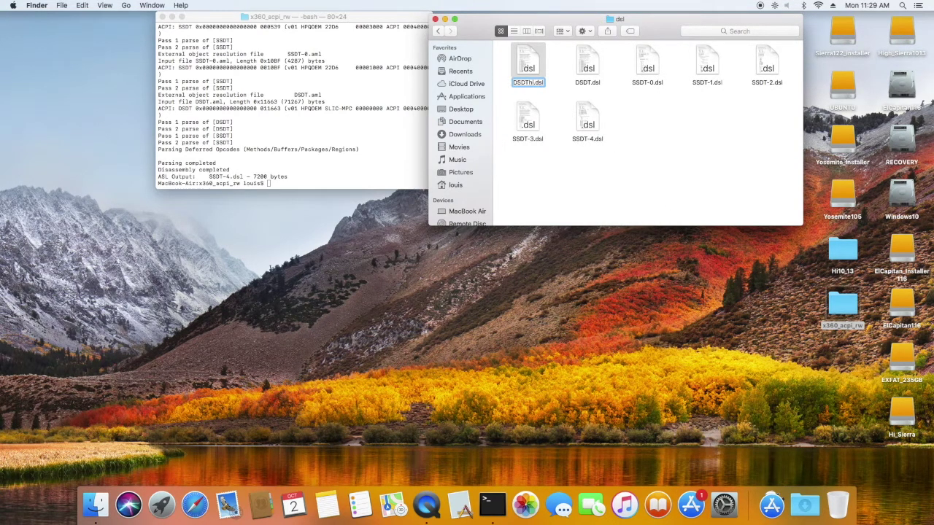
key("Return")
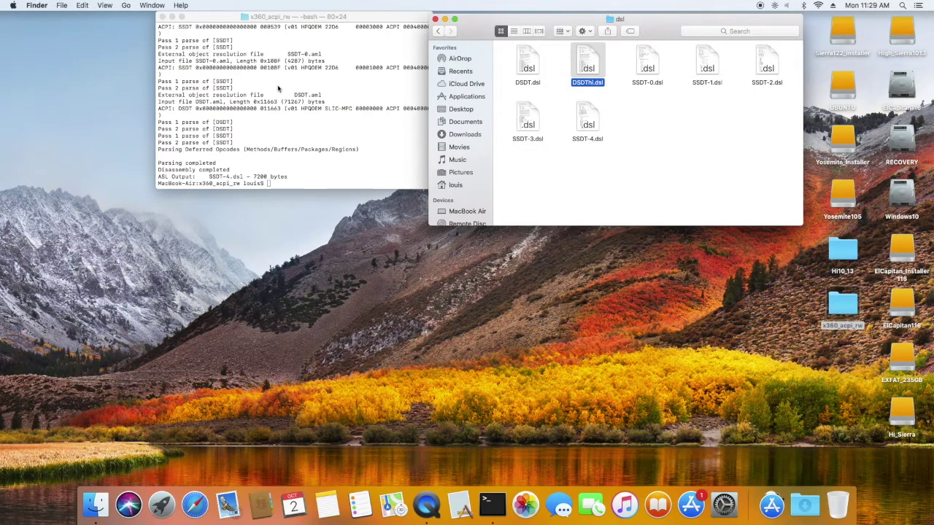
Step: Close Terminal, open DSDThi.dsl in MaciASL and enlarge its window
left_click(162, 17)
double_click(589, 65)
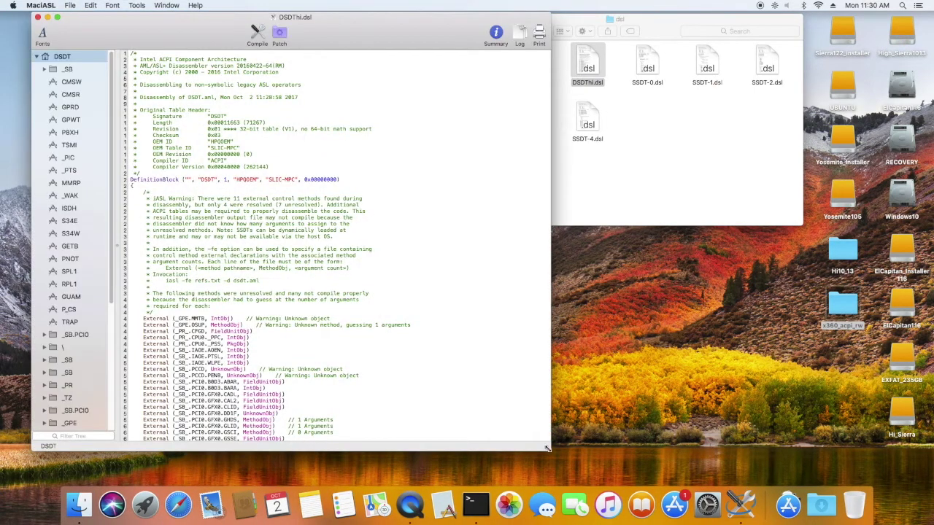
left_click_drag(547, 448, 640, 485)
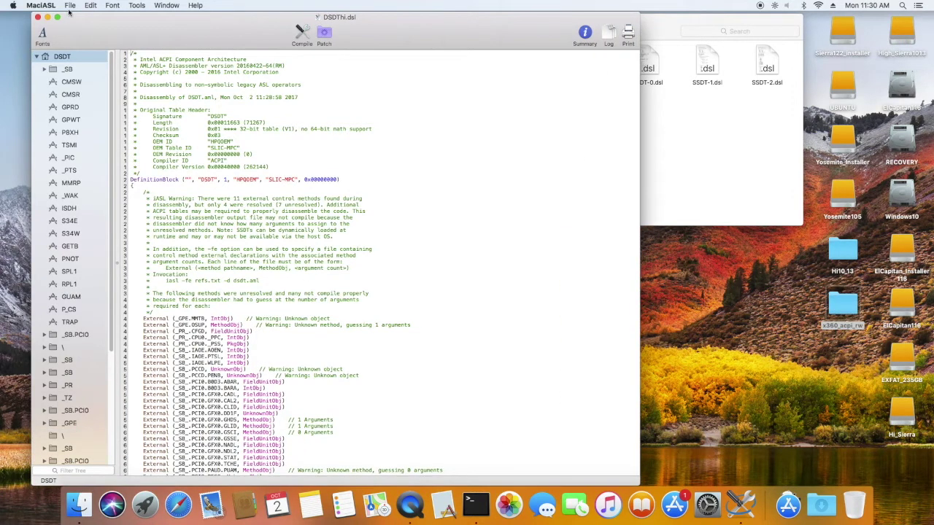
Step: Review the MaciASL preferences for the general settings, iASL compiler options and patch sources
left_click(40, 5)
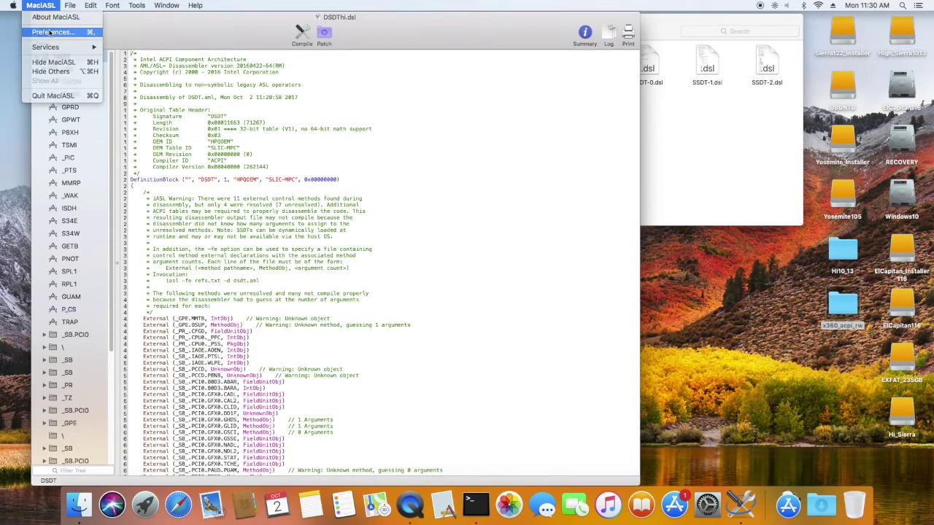
left_click(55, 30)
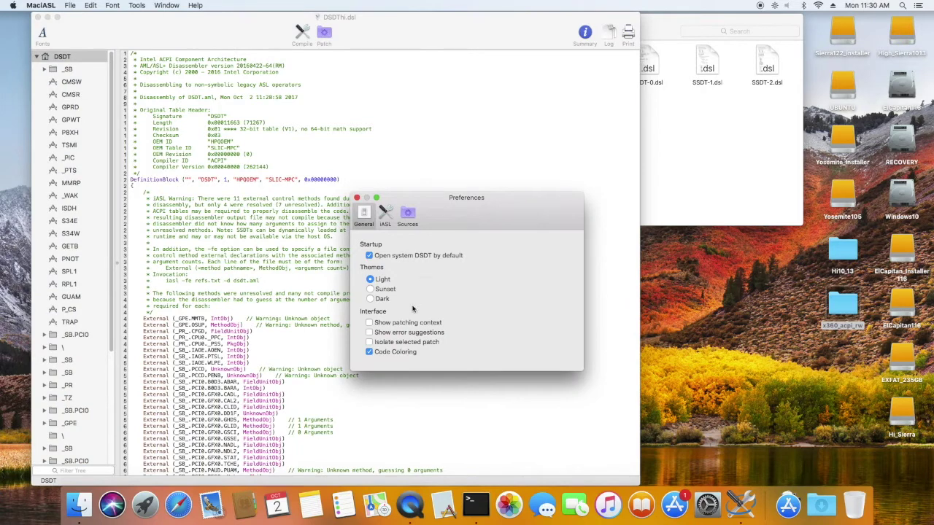
left_click(385, 212)
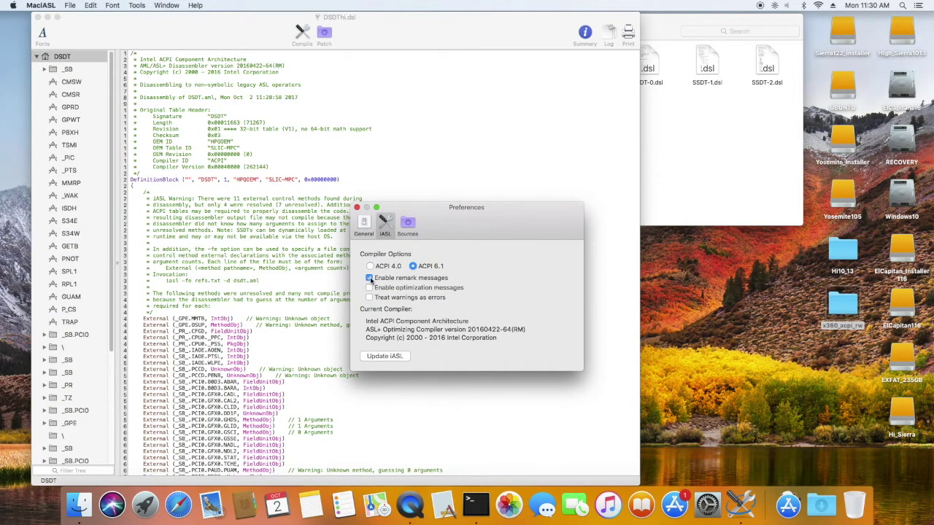
left_click(394, 288)
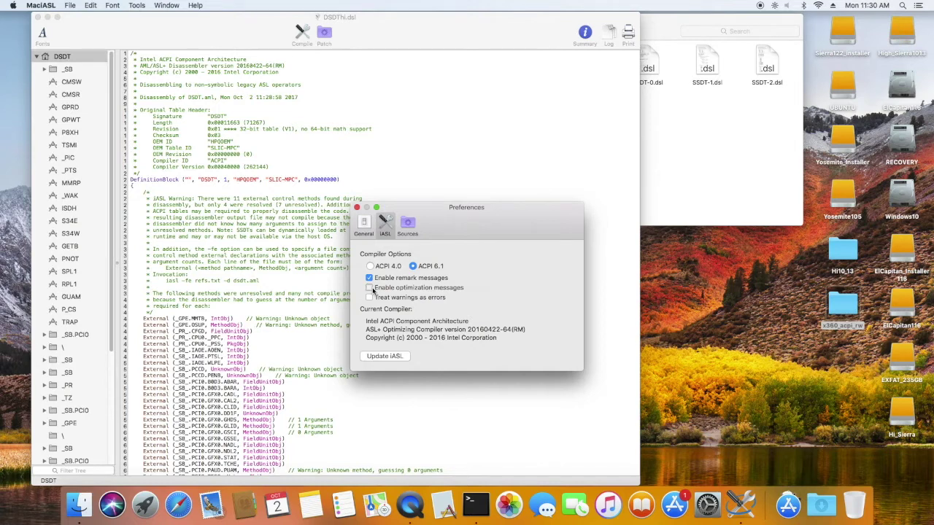
left_click(408, 229)
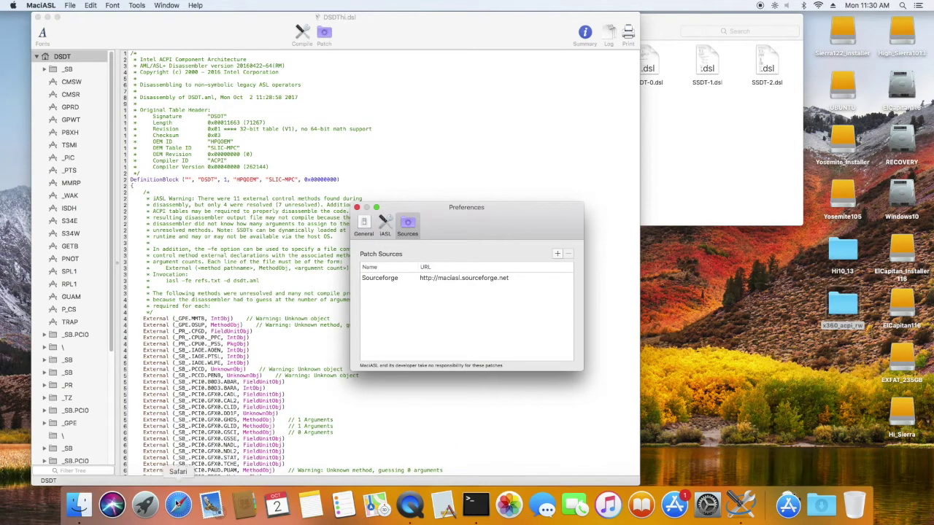
Step: Switch to Safari, search Google for "rehabman dsdt" and open the RehabMan/Laptop-DSDT-Patch repository on GitHub
left_click(178, 504)
type("rehabman dsdt")
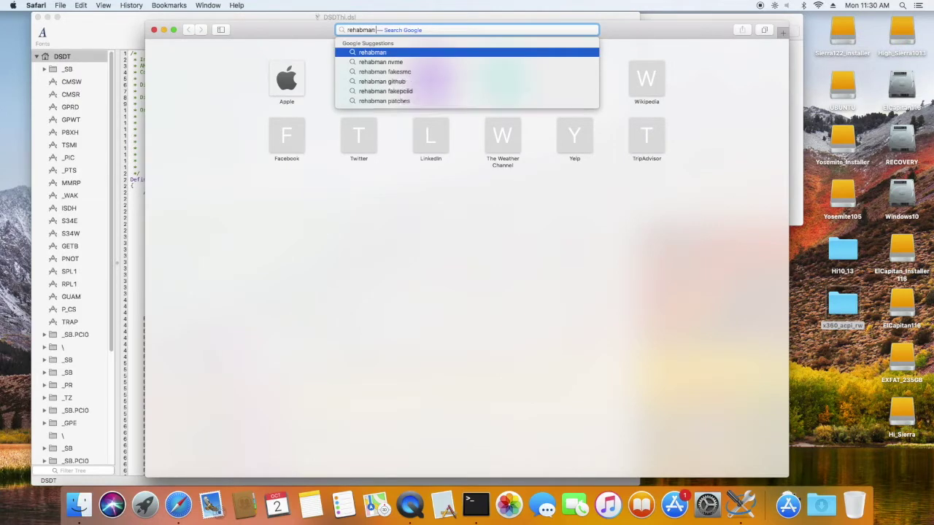
key("Return")
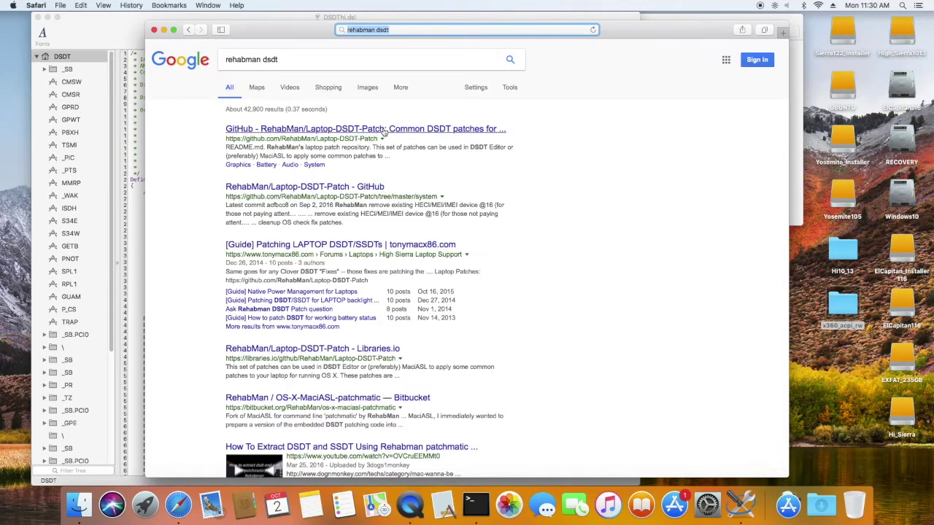
left_click(384, 131)
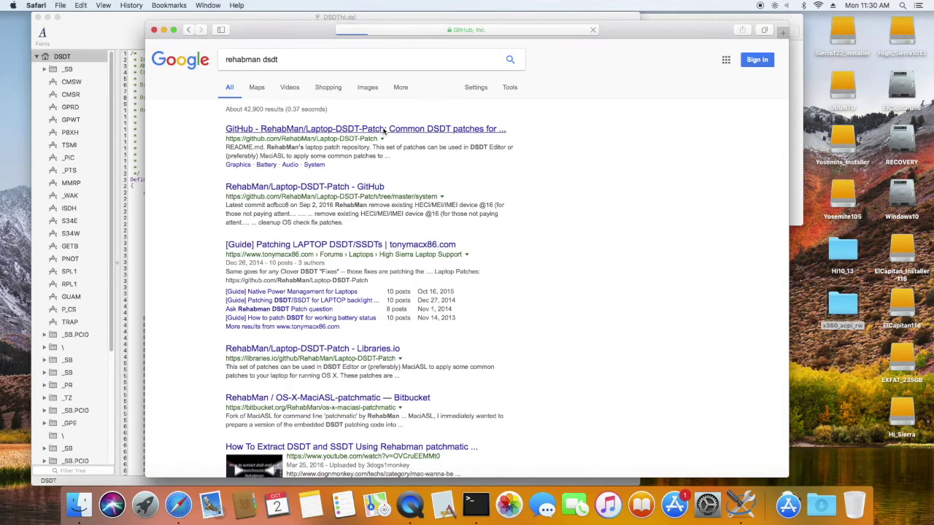
Step: Copy the raw.github.com/RehabMan/Laptop-DSDT-Patch/master link from the repository's instructions and close the browser window
scroll(395, 246, "down", 10)
scroll(396, 246, "down", 5)
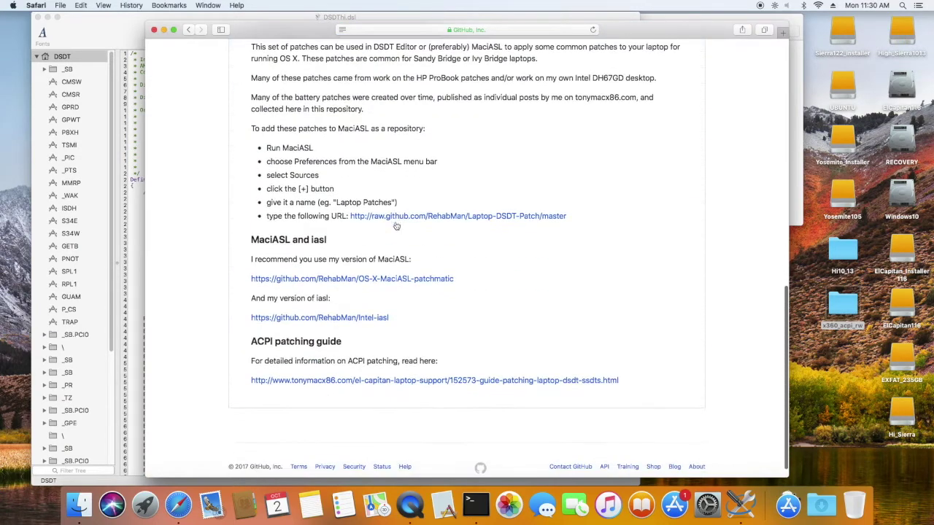
right_click(423, 218)
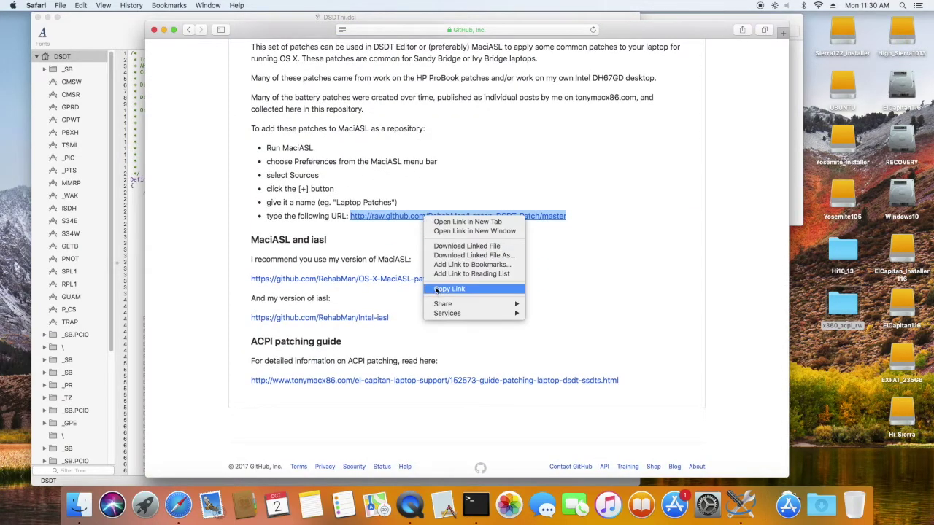
left_click(438, 289)
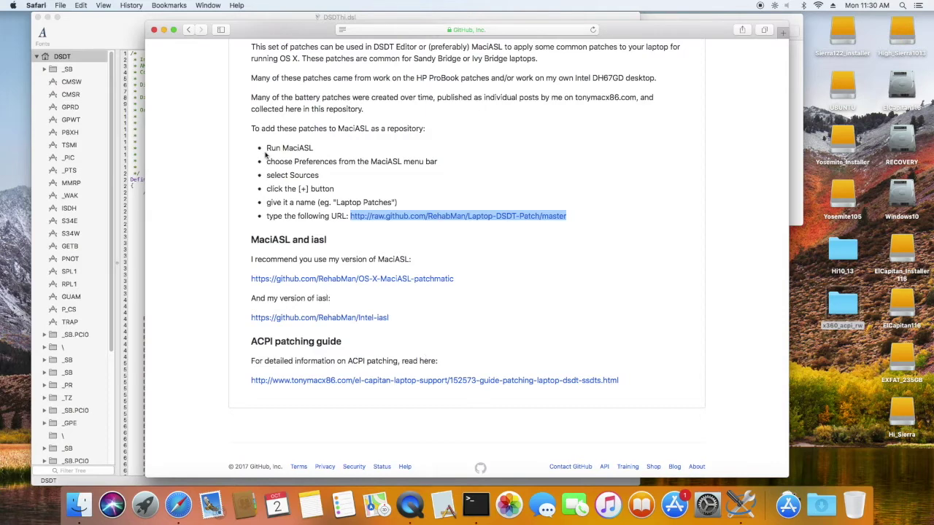
left_click(155, 30)
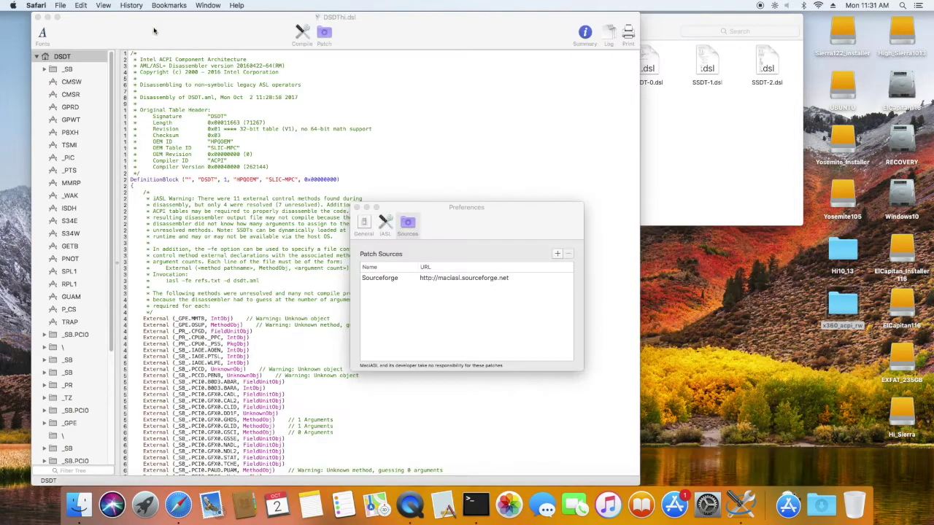
Step: Add a MaciASL patch source named rehabman with the copied repository URL and close the preferences
left_click(452, 254)
left_click(558, 253)
type("rehabm")
double_click(436, 278)
key("super+v")
key("Return")
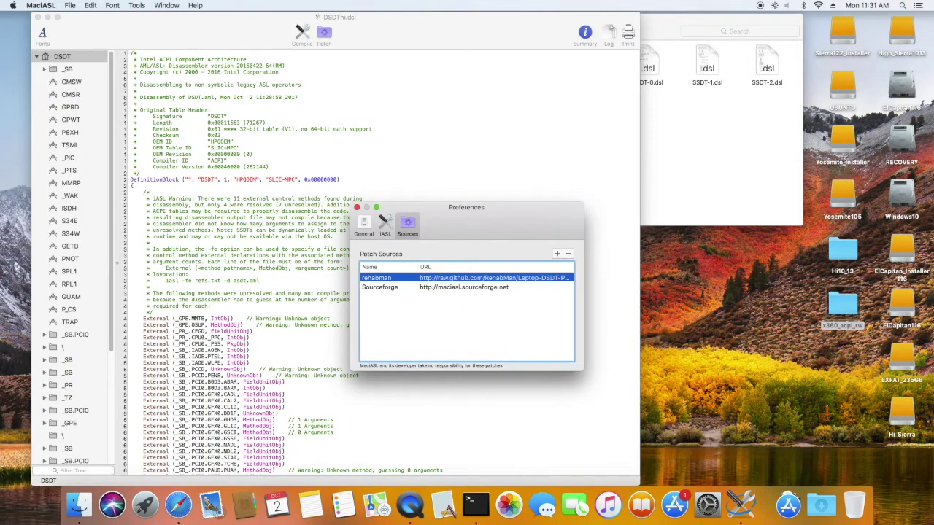
left_click(356, 208)
Step: Apply the rehabman patch [audio] Audio Layout 3 to DSDThi.dsl, widening the tree and patch lists for readability
left_click_drag(114, 86, 140, 102)
left_click(324, 35)
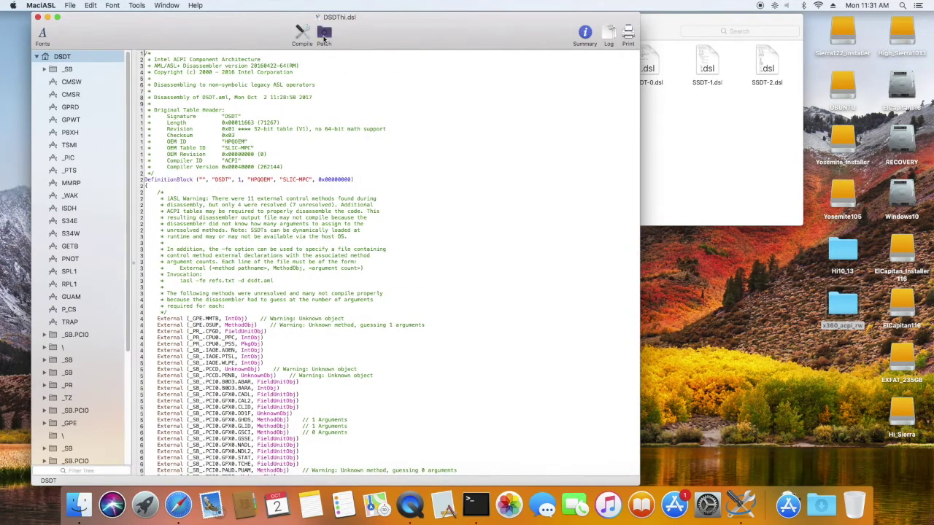
left_click_drag(252, 85, 319, 88)
left_click(269, 83)
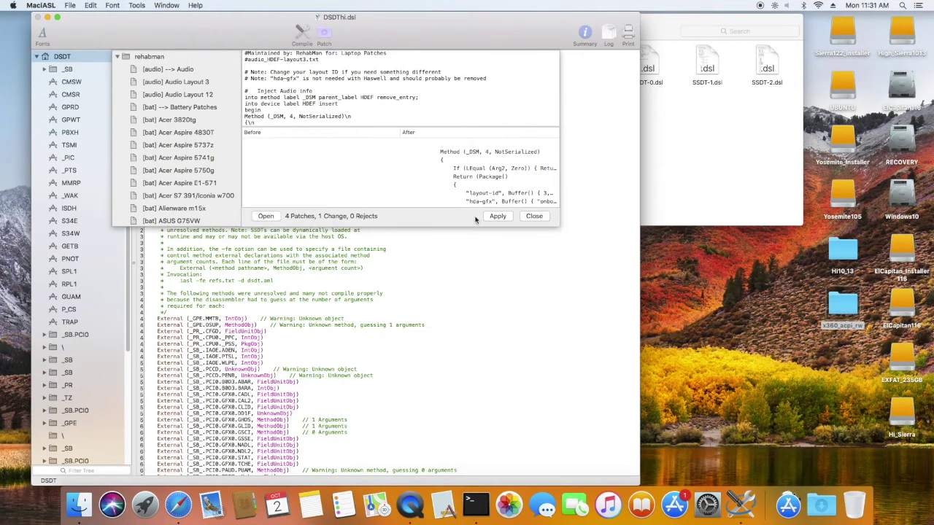
left_click(497, 216)
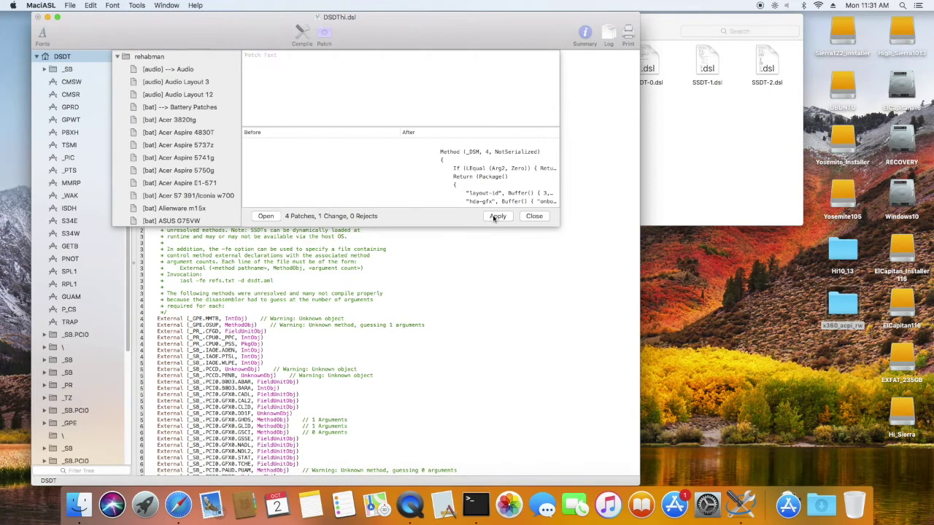
left_click(533, 216)
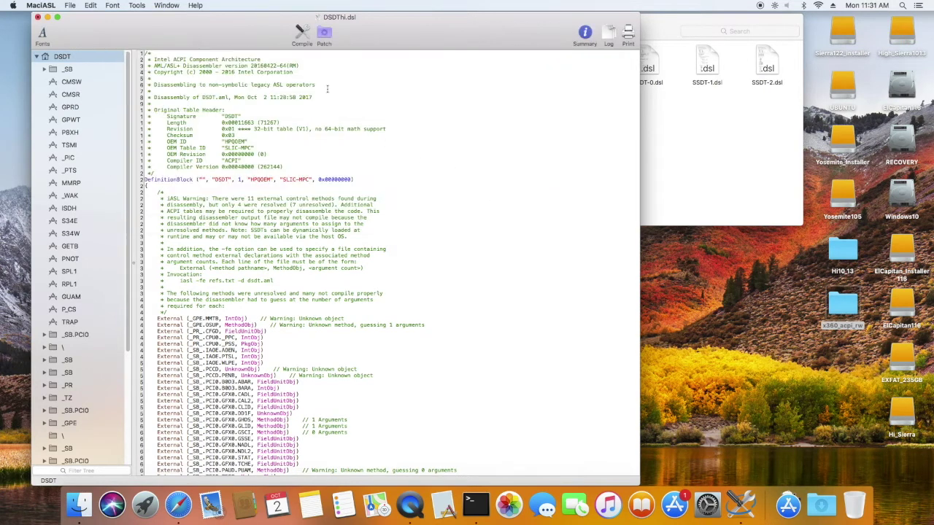
Step: Compile the audio-patched DSDT to check for errors and dismiss the compiler summary
left_click(302, 35)
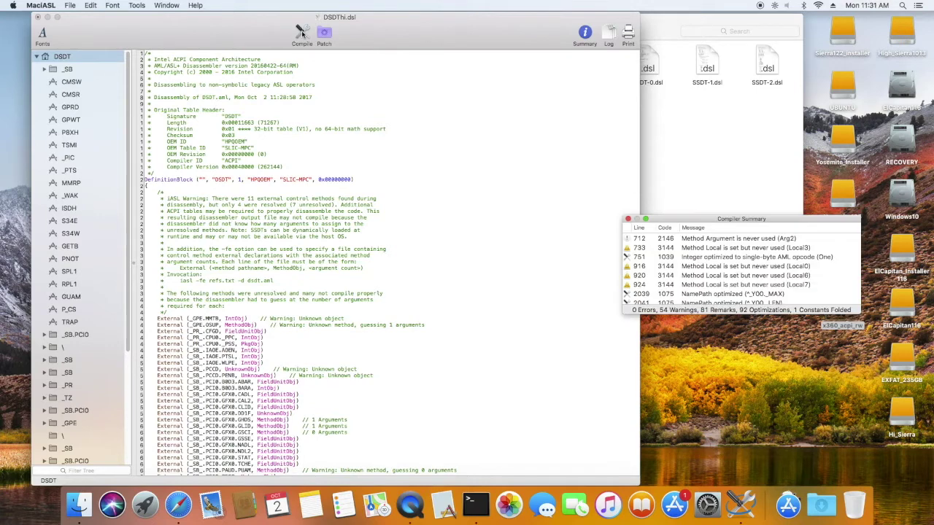
left_click_drag(663, 216, 477, 104)
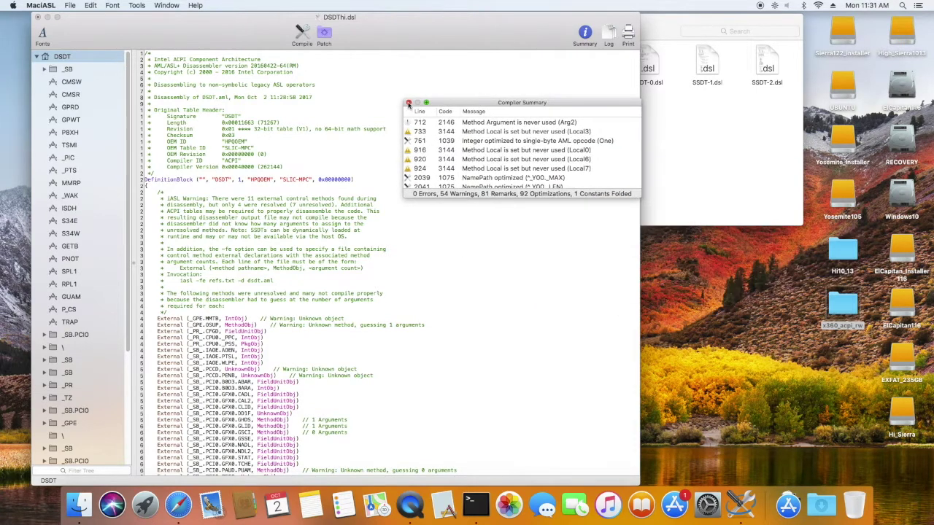
left_click(409, 102)
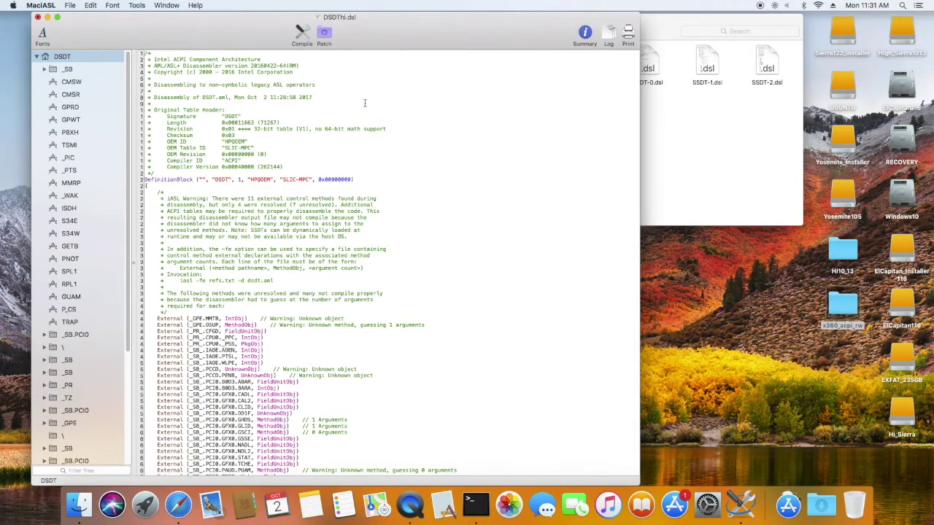
Step: Apply the battery patch [bat] HP Pavilion n012tx, checking that its supported models include the HP X360 (Haswell)
left_click(323, 35)
scroll(228, 150, "down", 5)
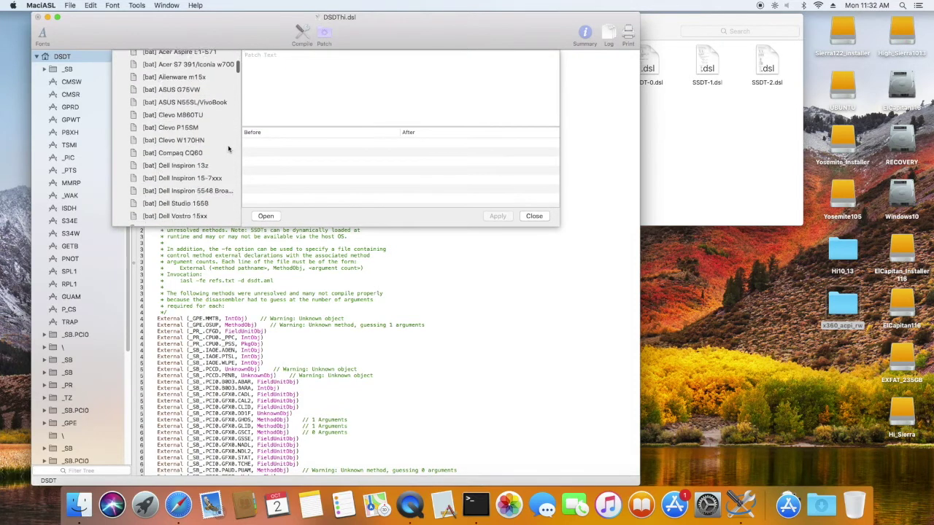
scroll(228, 149, "down", 3)
scroll(228, 150, "down", 3)
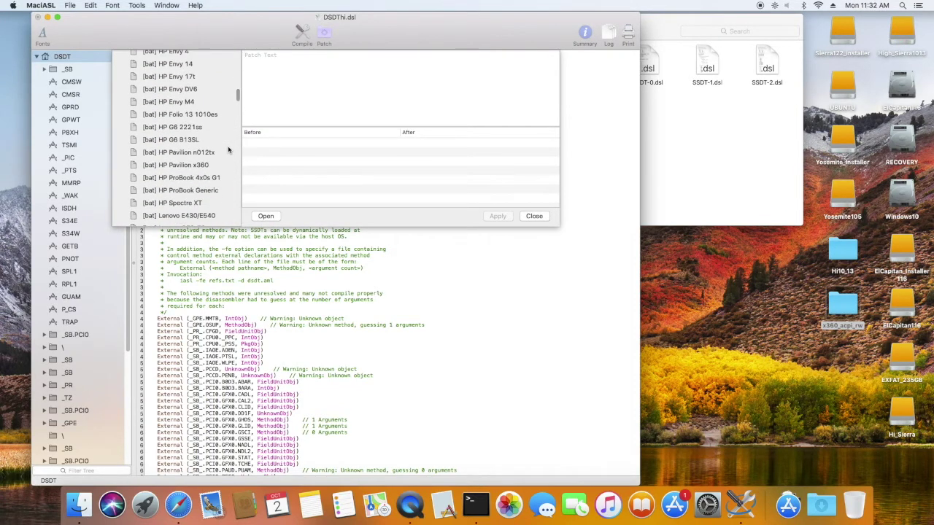
scroll(219, 147, "down", 1)
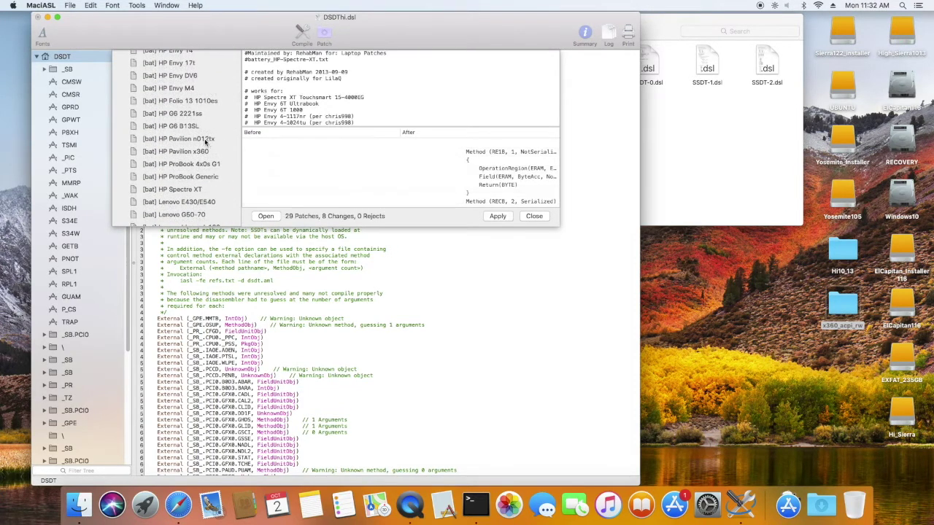
left_click(204, 140)
scroll(310, 97, "down", 3)
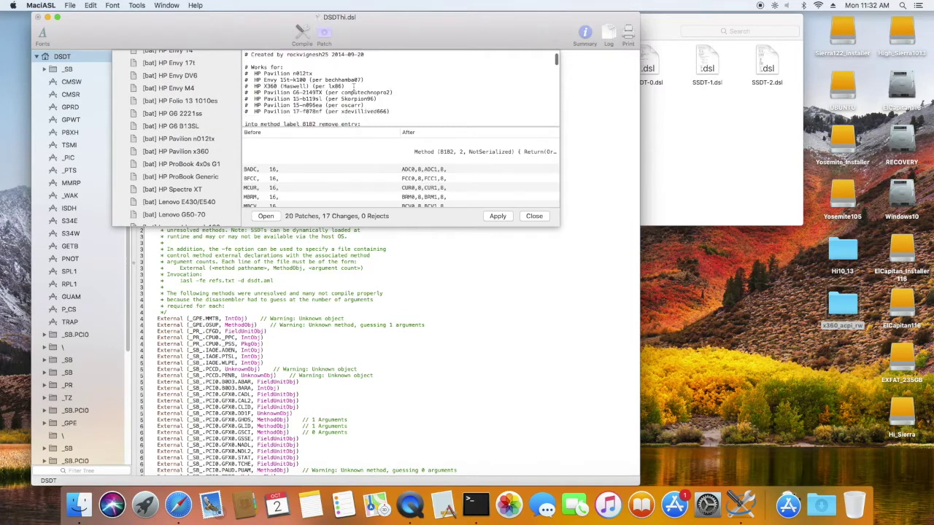
left_click_drag(255, 71, 354, 71)
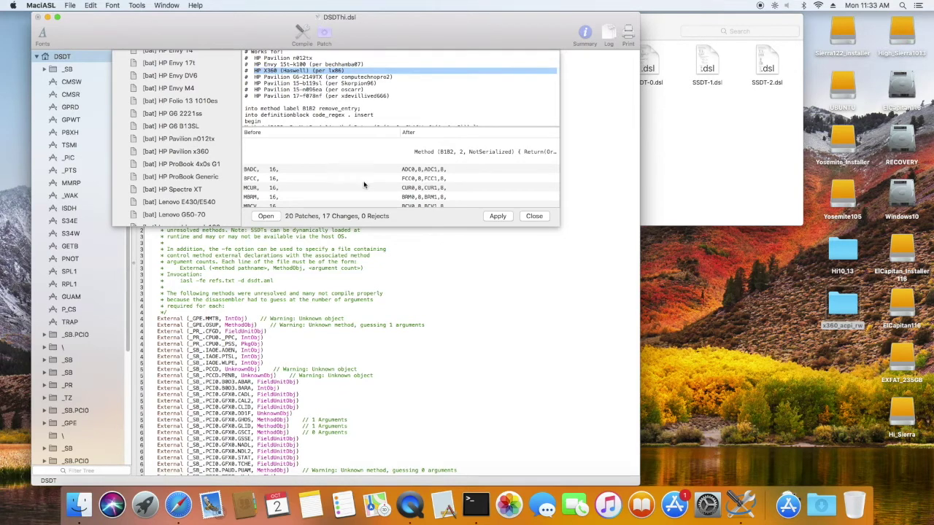
left_click(497, 216)
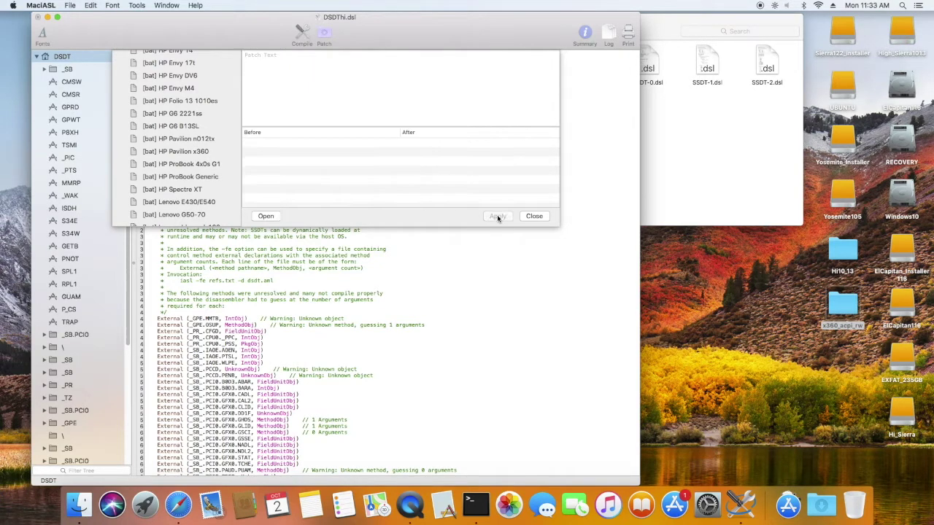
left_click(533, 217)
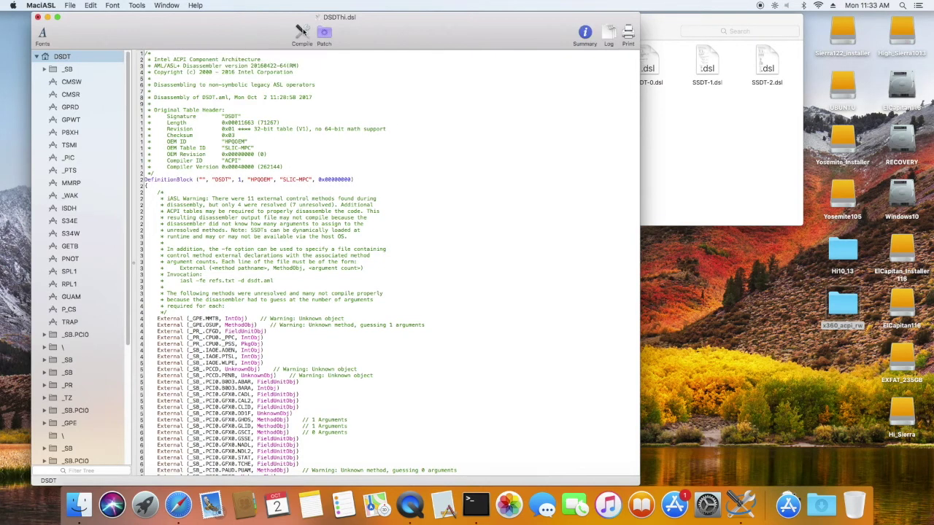
Step: Compile the battery-patched DSDT and save it as DSDThi_bat in the dsl folder as a Disassembled ASL File
left_click(302, 32)
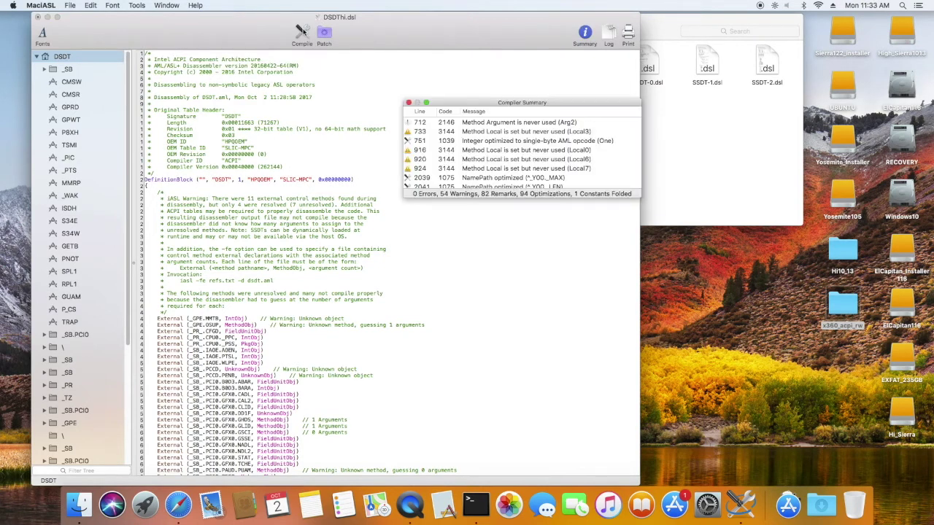
left_click(409, 102)
left_click(70, 5)
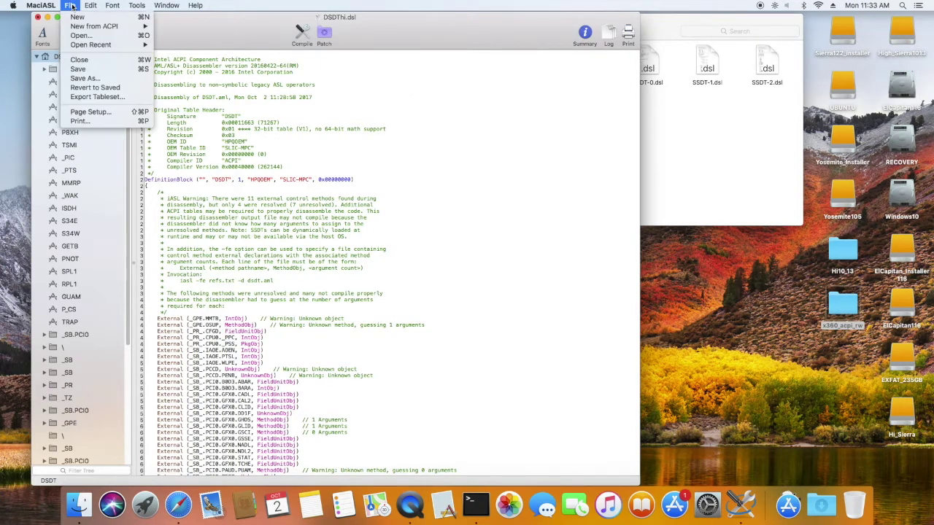
left_click(95, 77)
left_click(317, 61)
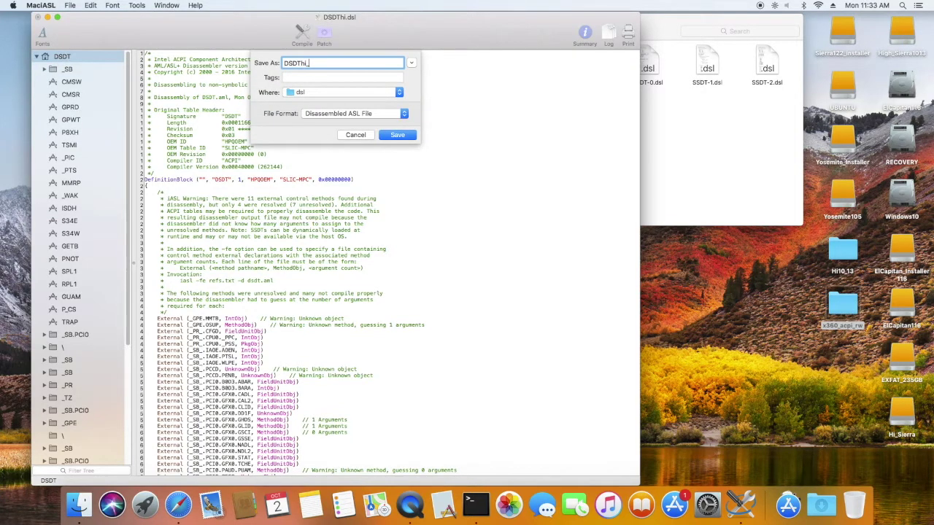
left_click(397, 134)
Step: Apply the patch [igpu] Rename B0D3 to HDAU to DSDThi_bat with its layout-id changed to 3
left_click(324, 33)
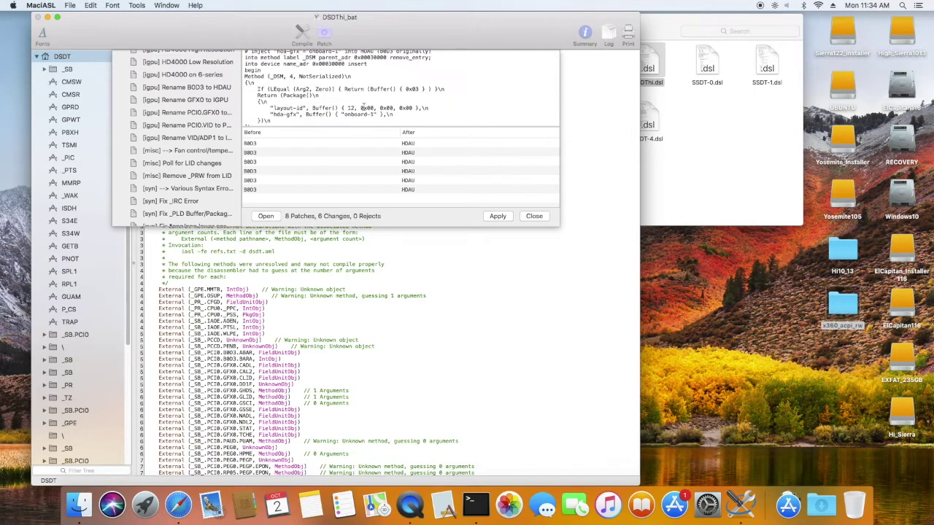
key("BackSpace")
key("BackSpace")
type("3")
left_click(498, 216)
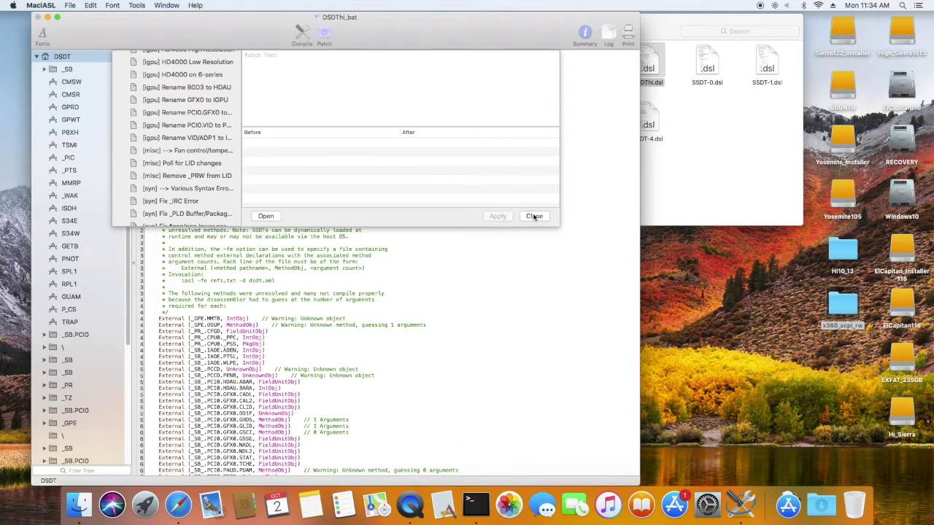
left_click(534, 216)
Step: Compile the HDAU-patched DSDT and save it as DSDThi_bat_hdau in the dsl folder
left_click(302, 33)
left_click(409, 103)
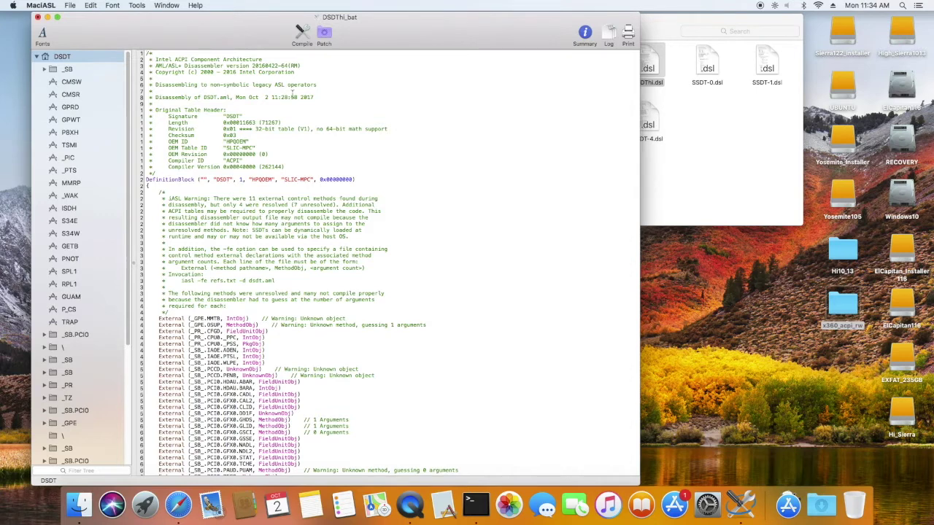
left_click(70, 5)
left_click(86, 78)
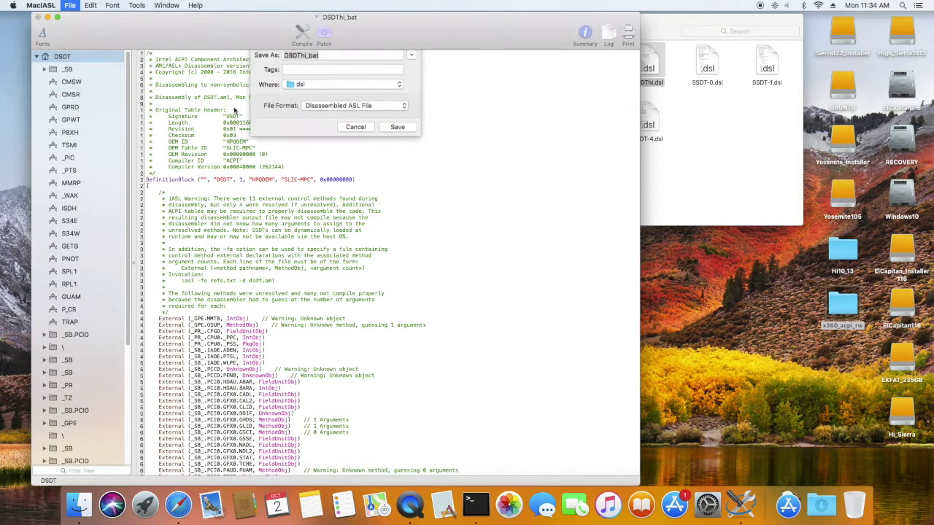
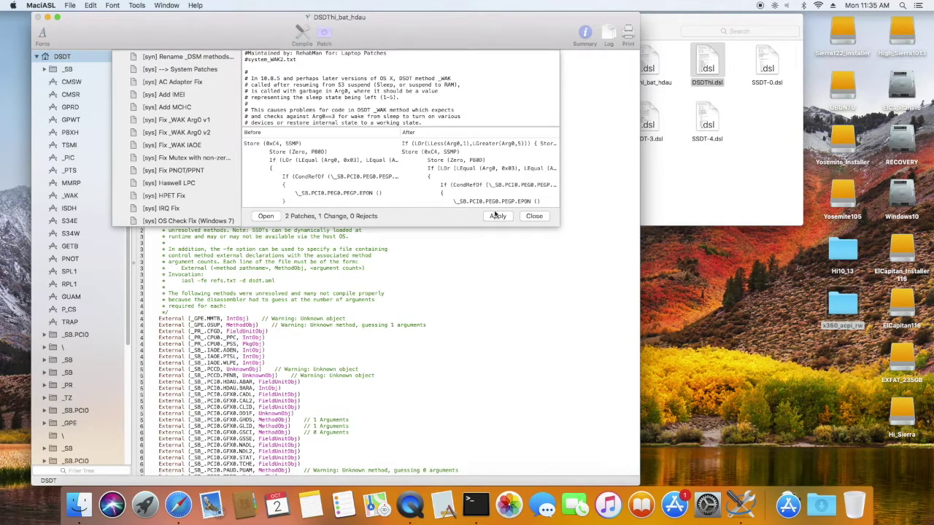
Step: Apply the patch [sys] Fix _WAK Arg0 v2 to DSDThi_bat_hdau and compile the result
left_click(499, 217)
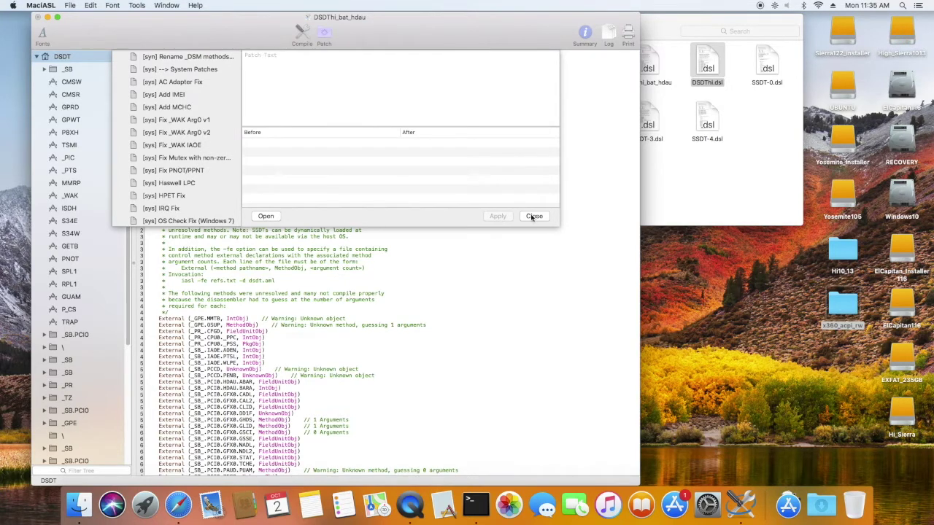
left_click(533, 217)
left_click(304, 34)
left_click(407, 101)
Step: Save the patched DSDT as DSDThi_bat_hdau_wak2 in the dsl folder as a Disassembled ASL File
left_click(71, 6)
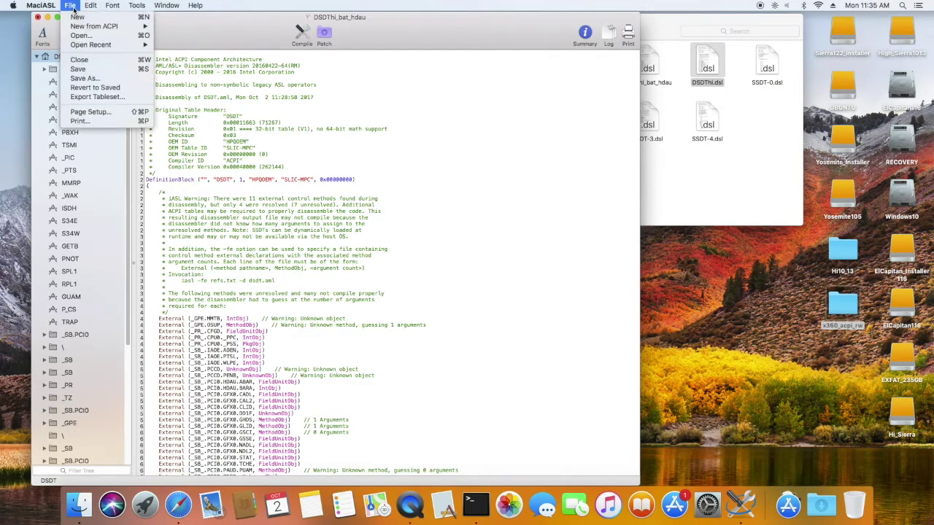
left_click(82, 82)
left_click(348, 63)
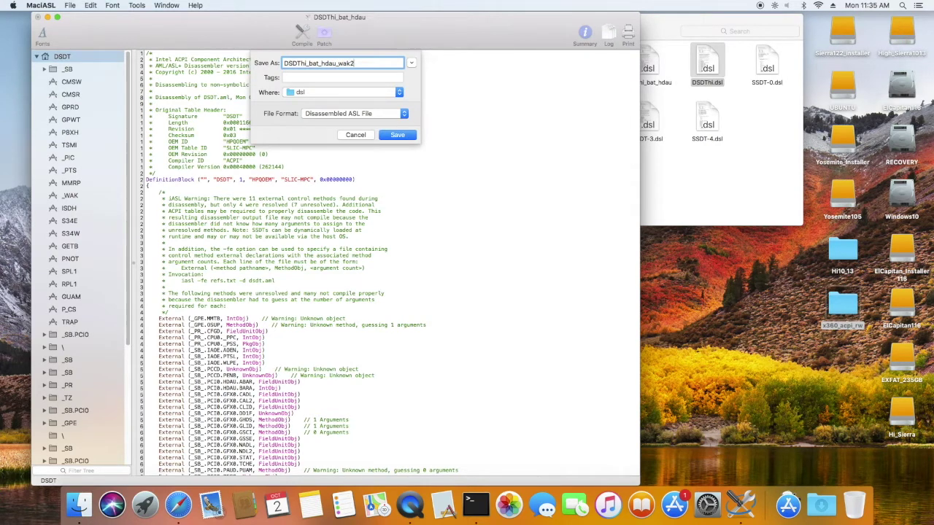
key("Return")
Step: Apply the patch [sys] IRQ Fix to DSDThi_bat_hdau_wak2 and compile the patched DSDT
left_click(324, 33)
scroll(203, 146, "down", 3)
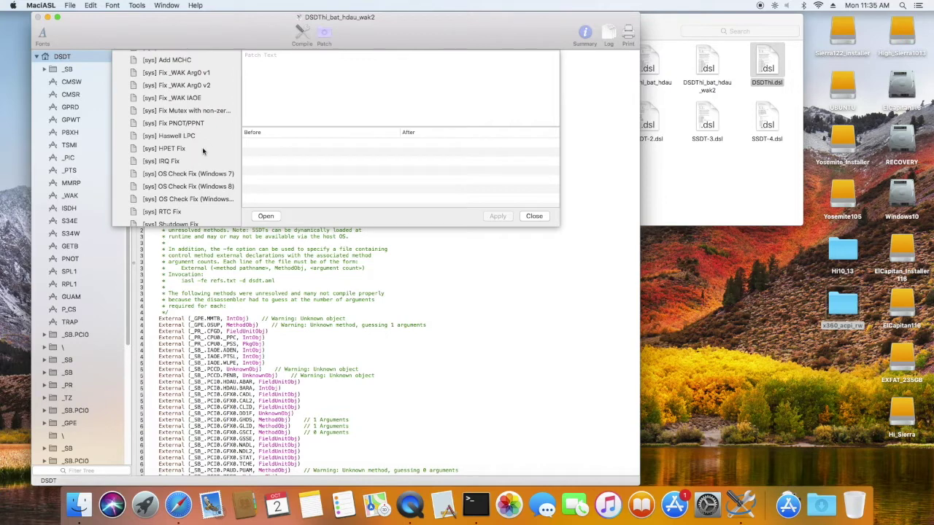
left_click(202, 161)
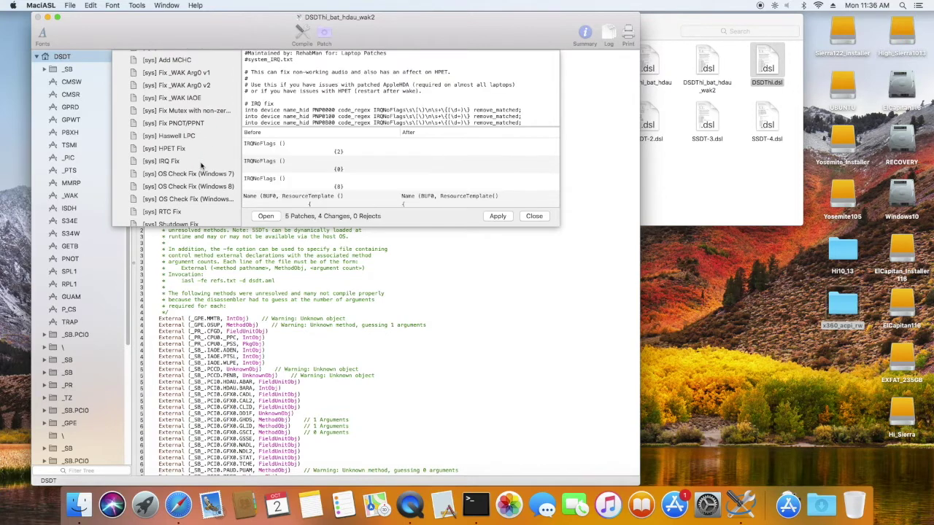
left_click(497, 216)
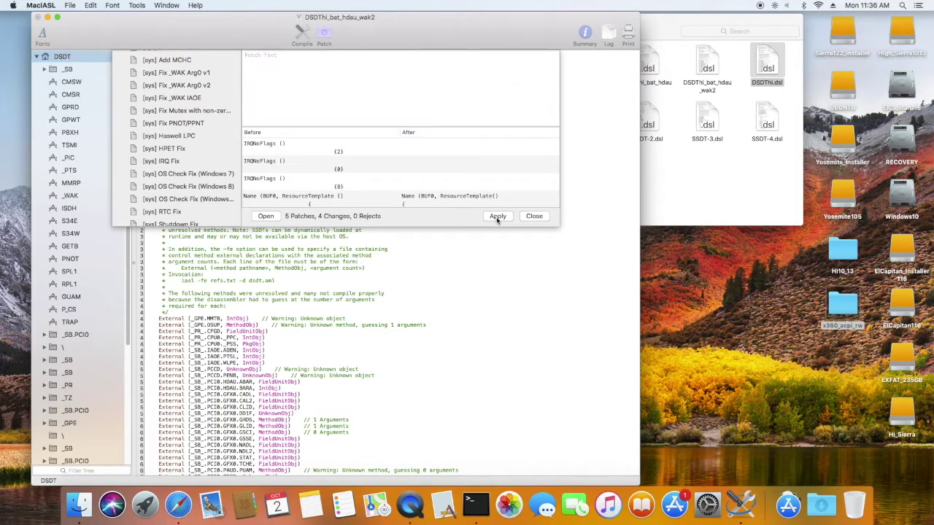
left_click(531, 218)
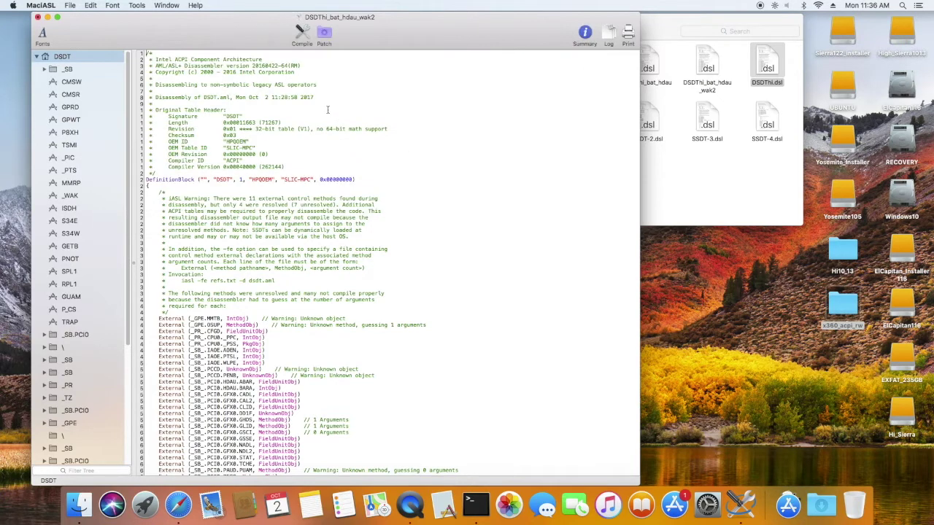
left_click(304, 34)
left_click(408, 103)
Step: Save the IRQ-patched DSDT as DSDThi_bat_hdau_wak2_irq in the dsl folder as a Disassembled ASL File
left_click(73, 7)
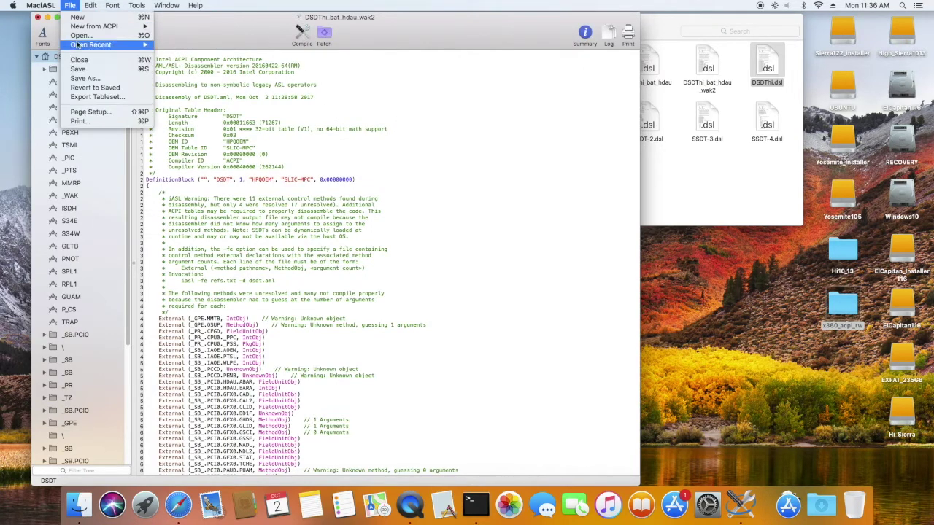
left_click(84, 80)
left_click(362, 63)
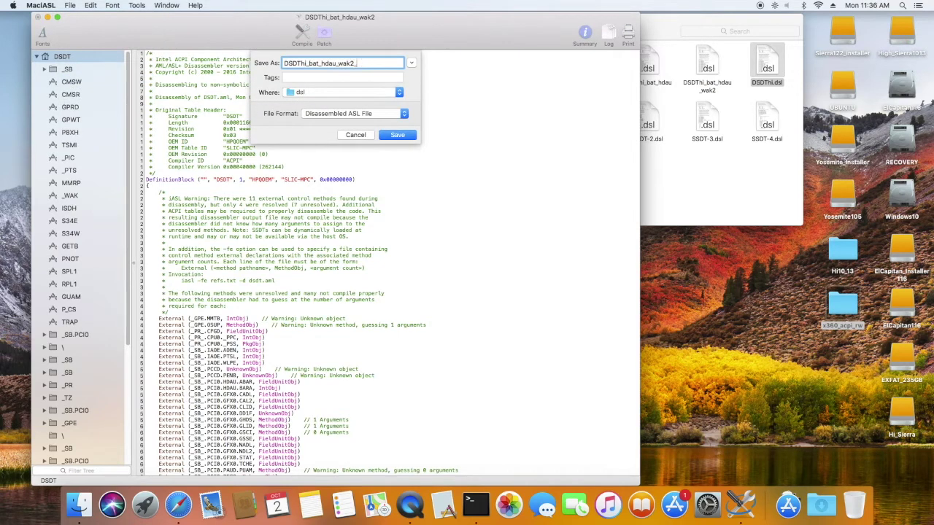
type("_irq")
left_click(401, 134)
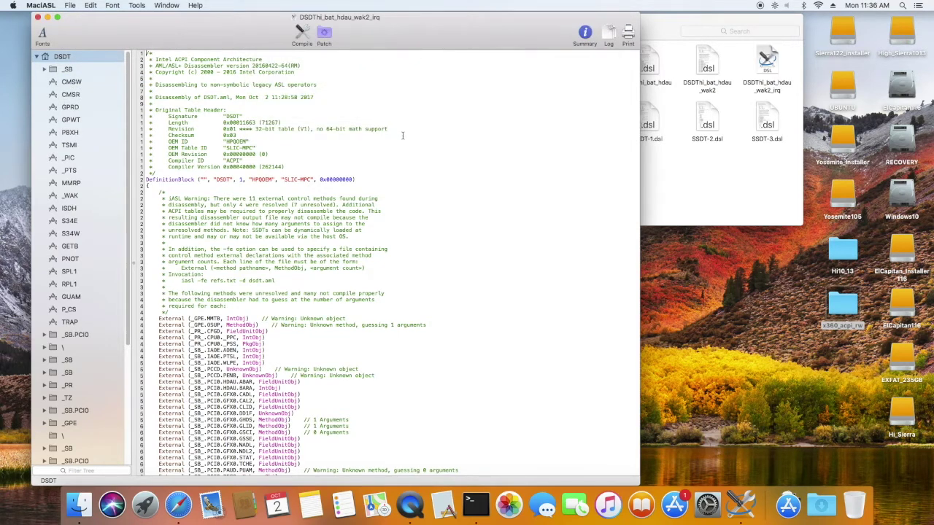
Step: Apply the patch [sys] SMBUS Fix to DSDThi_bat_hdau_wak2_irq and compile the result
left_click(324, 34)
scroll(219, 153, "down", 5)
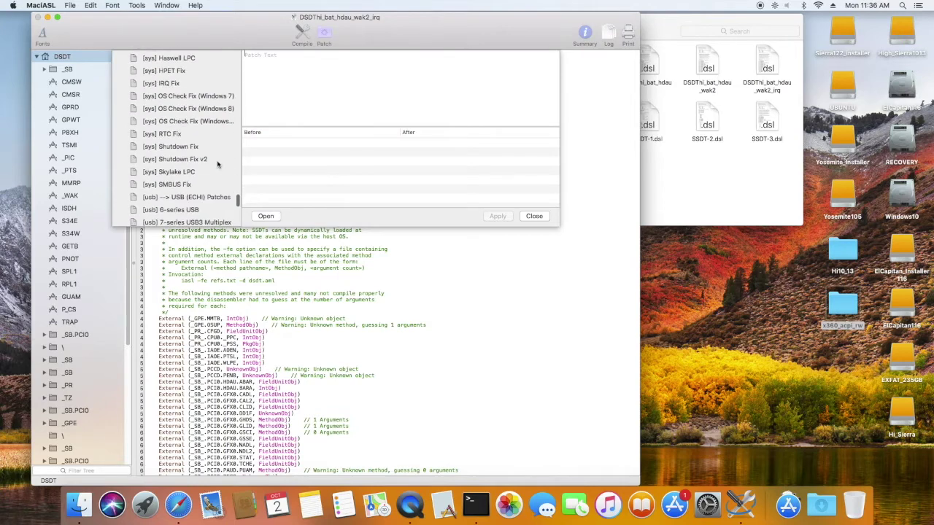
scroll(211, 172, "down", 1)
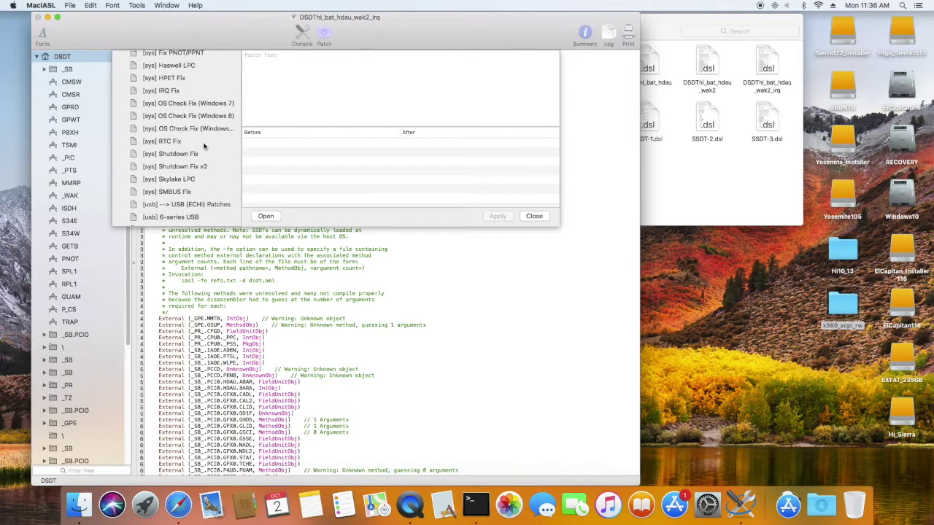
left_click(197, 193)
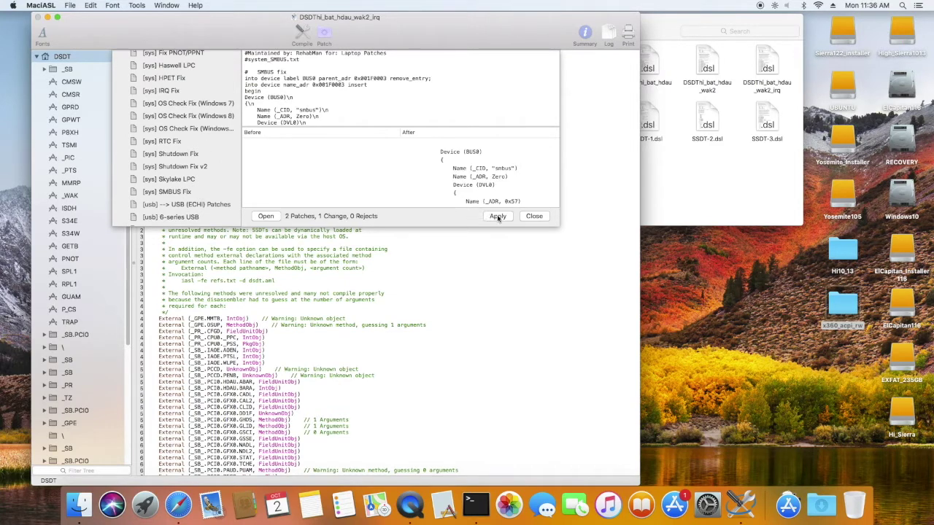
left_click(497, 216)
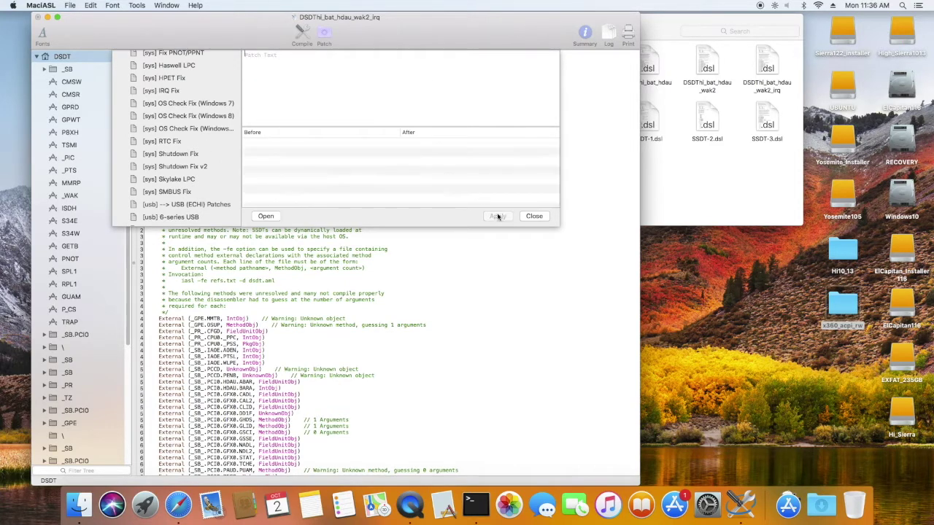
left_click(534, 216)
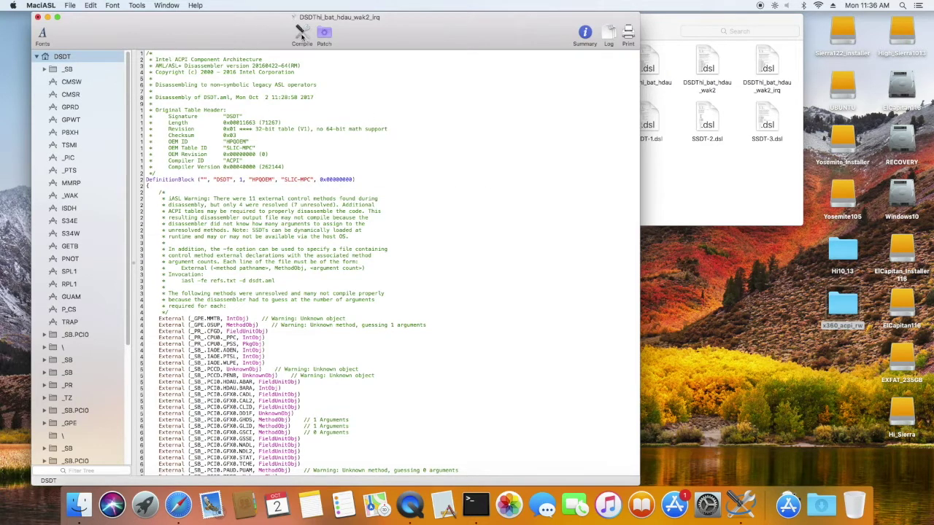
left_click(301, 33)
left_click(316, 93)
Step: Save the SMBUS-patched DSDT as DSDThi_bat_hdau_wak2_irq_smbus in the dsl folder as a Disassembled ASL File
left_click(70, 6)
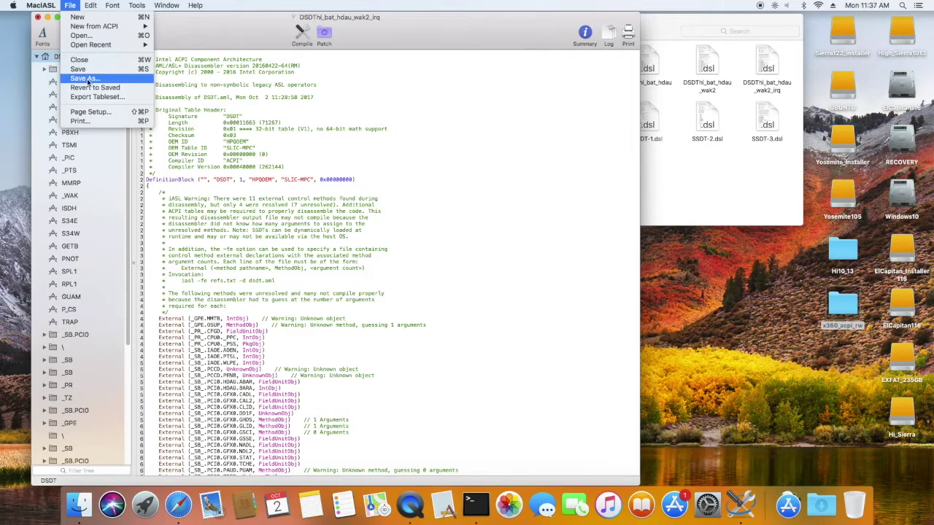
left_click(89, 81)
left_click(372, 64)
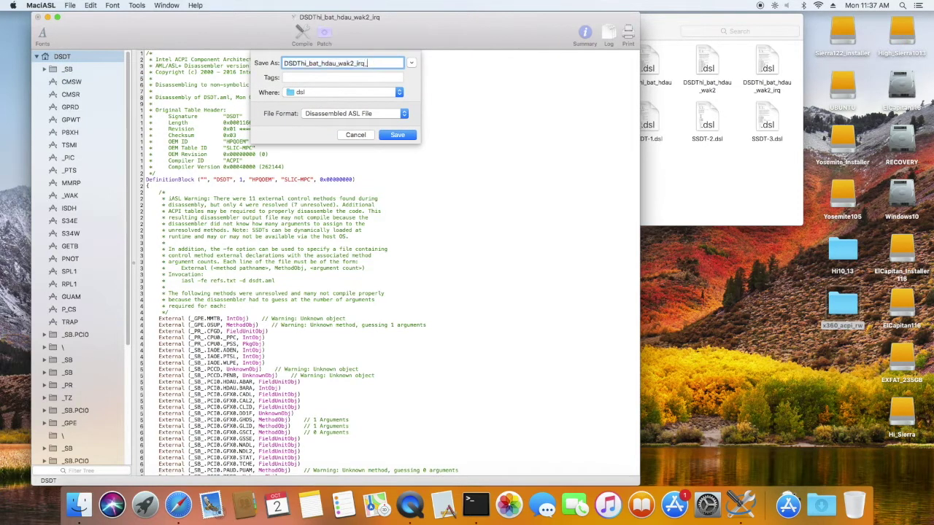
type("_smbus")
left_click(398, 135)
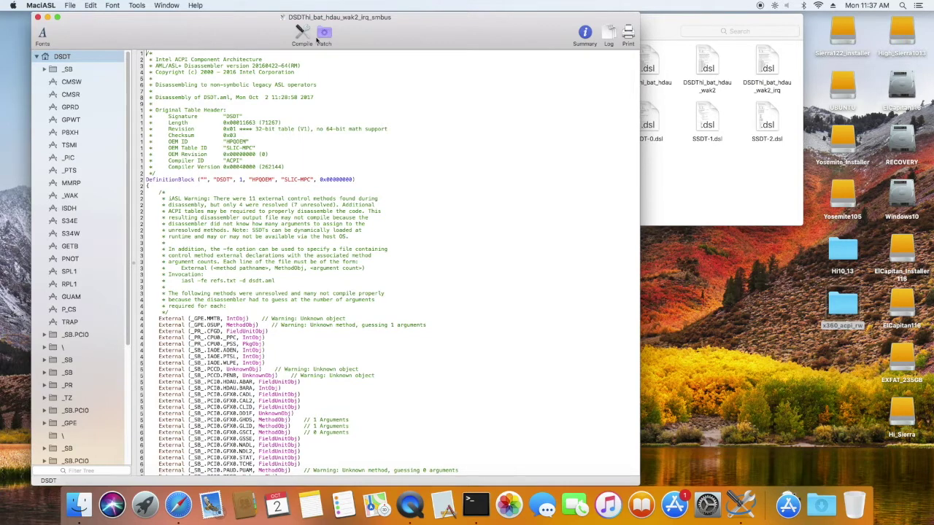
Step: Apply the non-Skylake [usb] USB3 _PRW 0x6D patch against instant wake to DSDThi_bat_hdau_wak2_irq_smbus and compile it
left_click(323, 35)
scroll(221, 89, "down", 3)
scroll(213, 146, "down", 3)
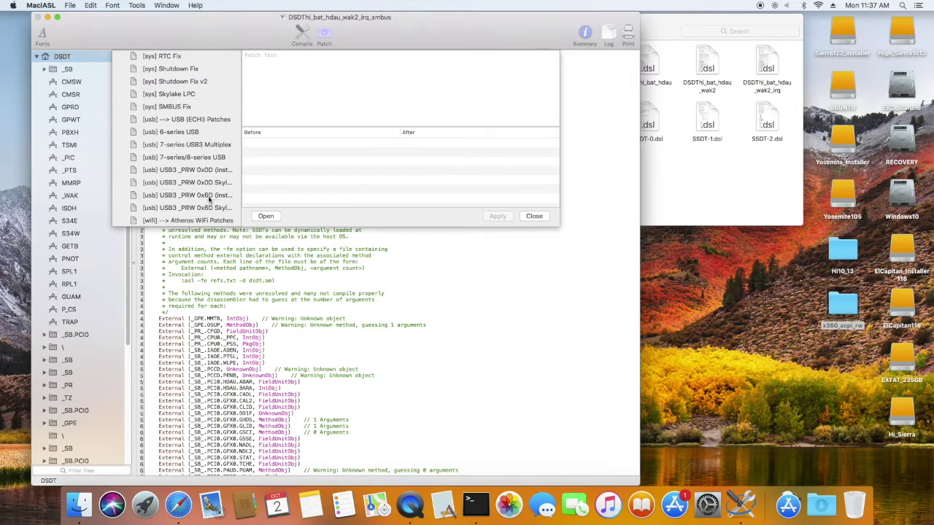
left_click(209, 195)
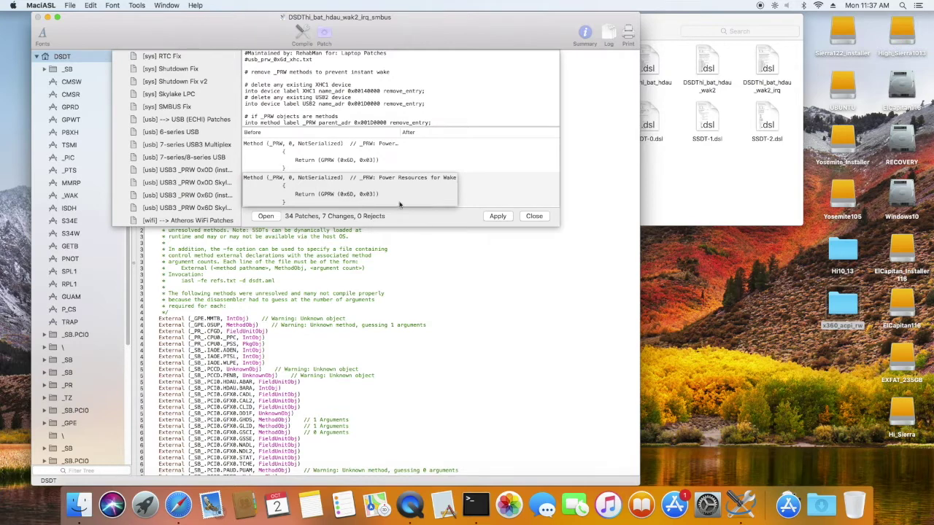
left_click(497, 217)
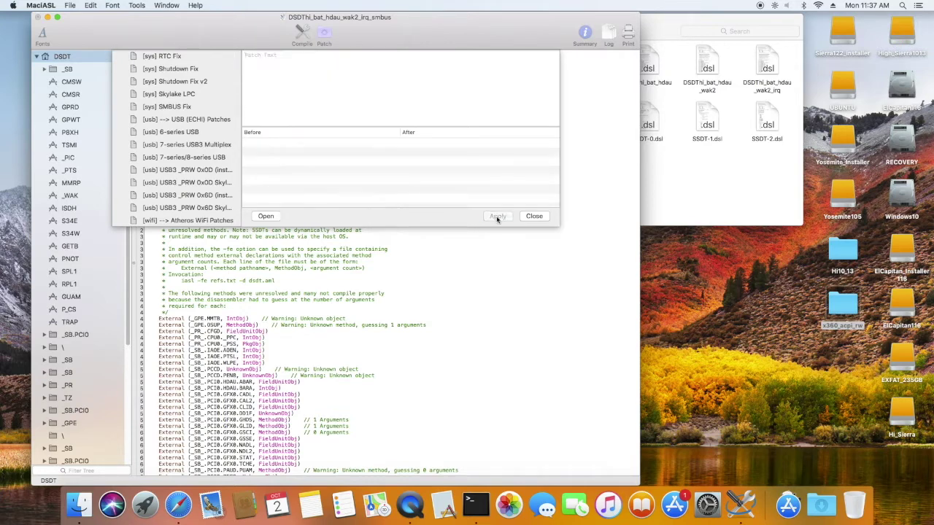
left_click(534, 217)
left_click(303, 35)
left_click(410, 101)
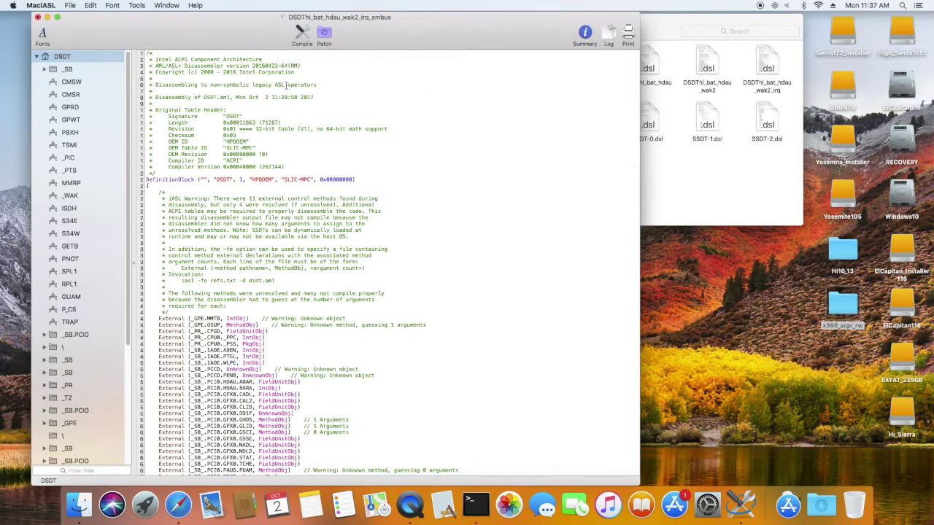
Step: Save the USB-patched DSDT as DSDThi_bat_hdau_wak2_irq_smbus_6d in the dsl folder as a Disassembled ASL File
left_click(72, 5)
left_click(94, 79)
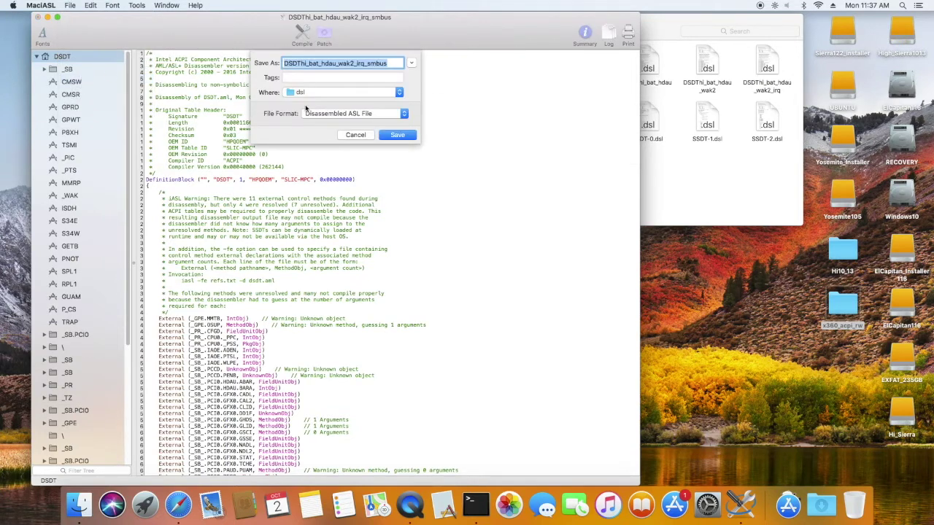
left_click(391, 63)
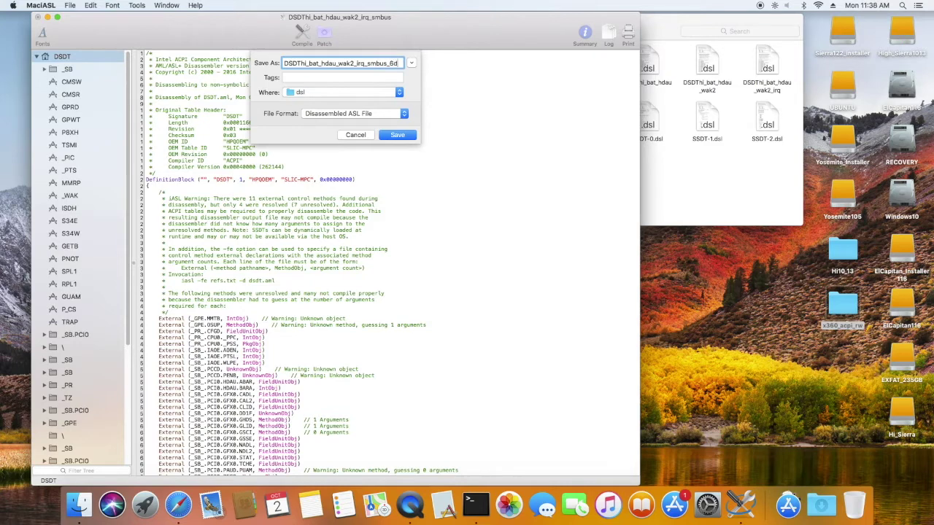
left_click(400, 135)
Step: Apply the patch [sys] OS Check Fix (Windows 8) to DSDThi_bat_hdau_wak2_irq_smbus_6d and compile the result
key("super+shift+p")
left_click(203, 179)
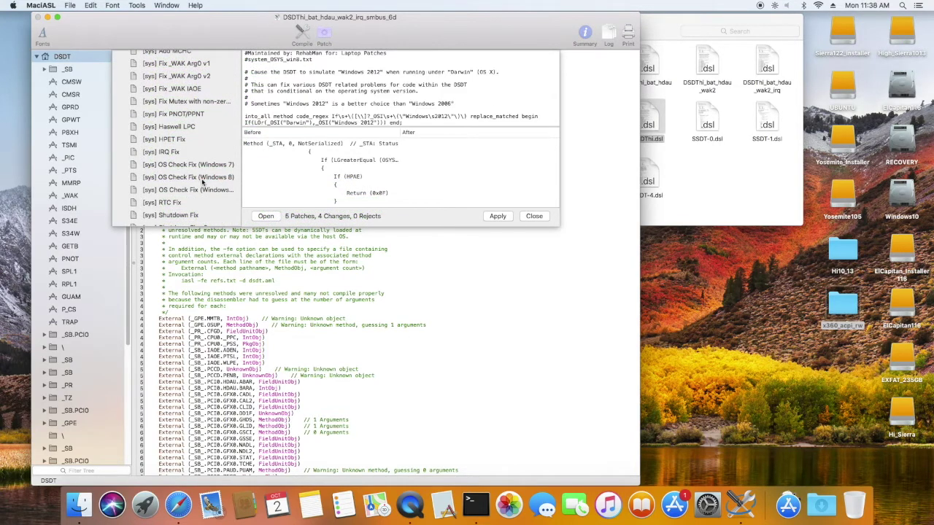
left_click(497, 217)
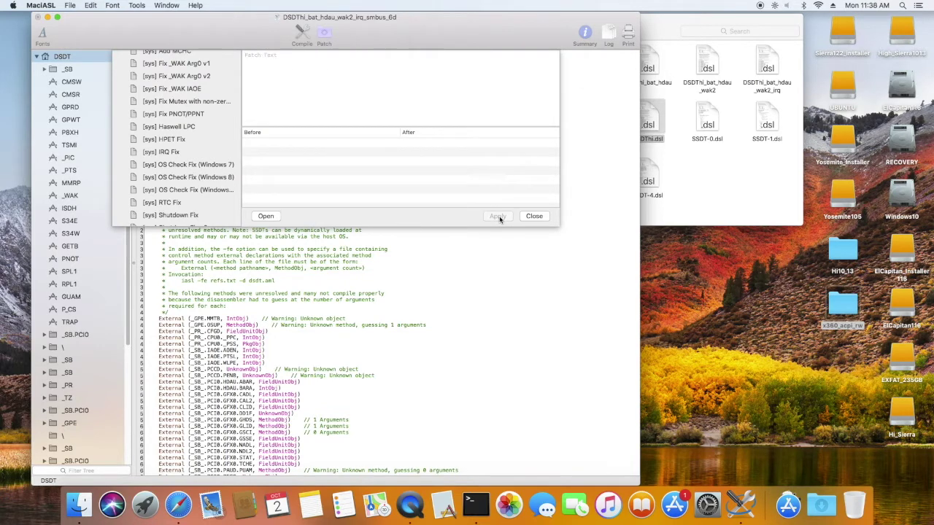
left_click(536, 216)
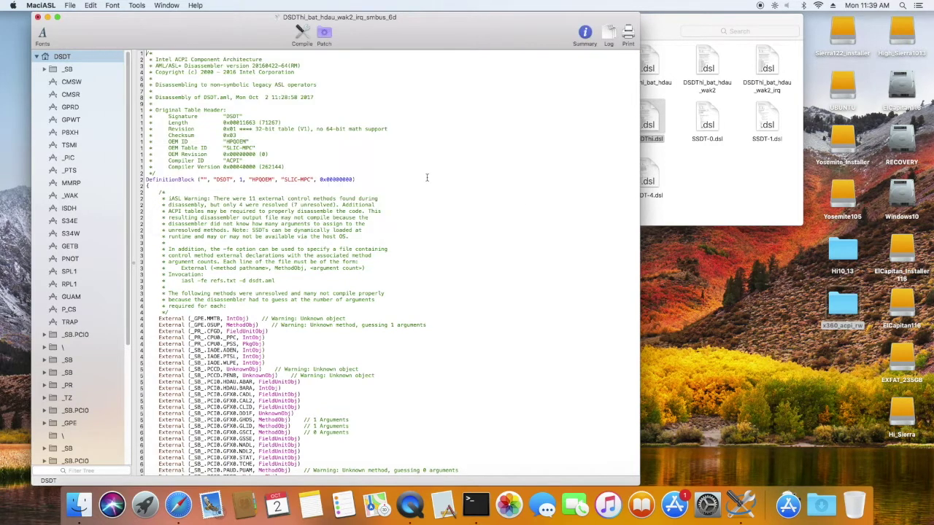
left_click(301, 30)
left_click(408, 102)
Step: Save the Windows 8 variant as DSDThi_bat_hdau_wak2_irq_smbus_6d_win8 in the dsl folder as a Disassembled ASL File
left_click(70, 5)
left_click(80, 80)
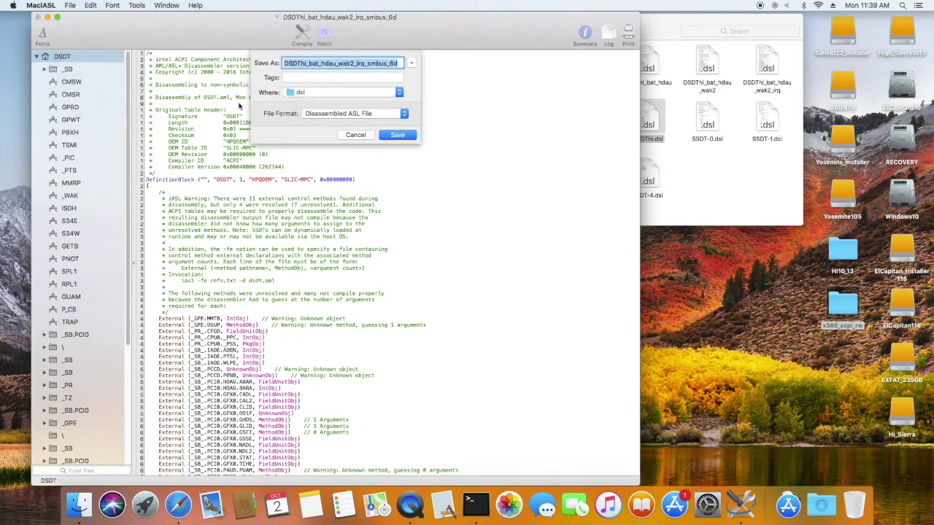
left_click(401, 63)
type("_win8")
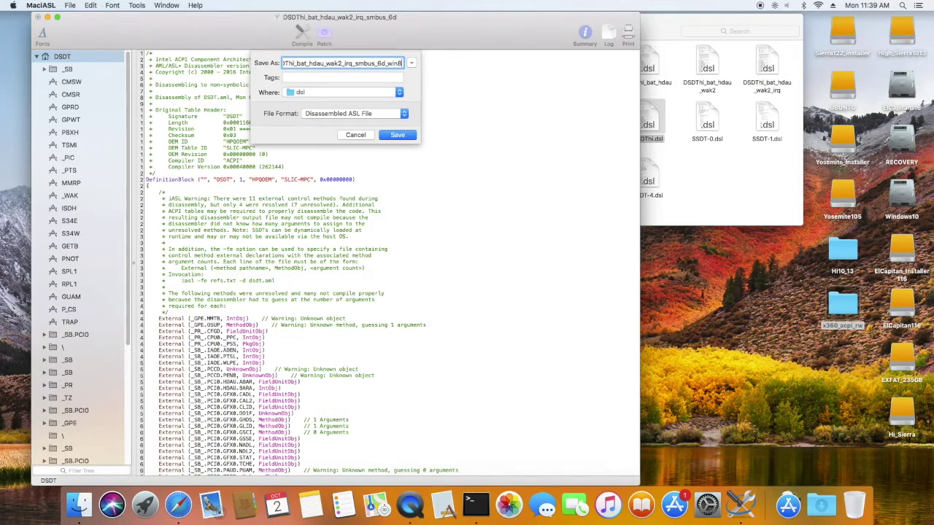
left_click(411, 136)
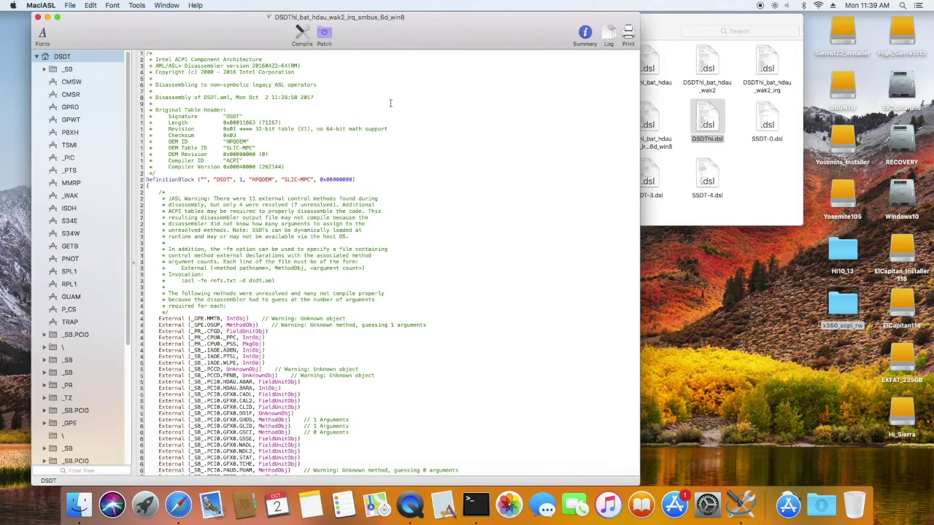
Step: Save the Windows 8 variant also as DSDThi_win8.aml in the dsl folder, in ACPI Machine Language Binary format
left_click(70, 5)
left_click(87, 81)
left_click(349, 117)
left_click(349, 122)
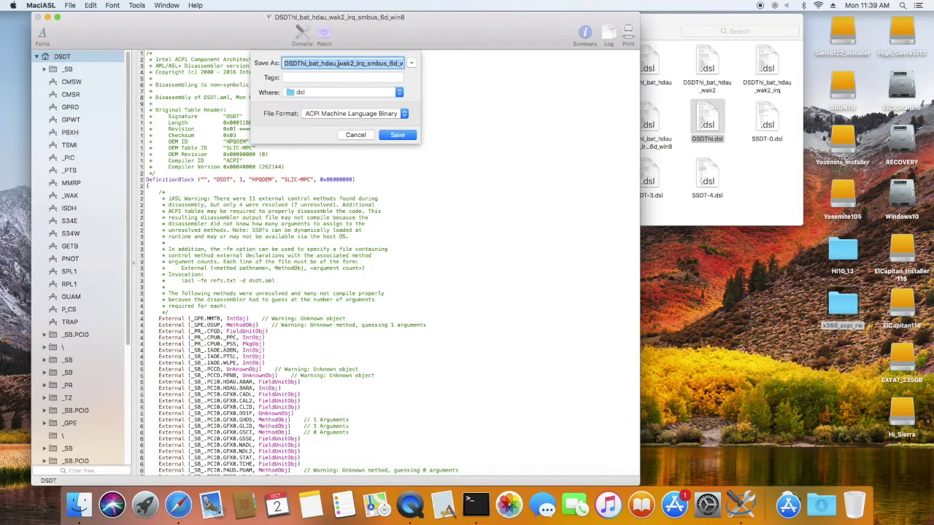
left_click(306, 63)
key("Delete")
key("Delete")
key("Delete")
key("Delete")
key("Delete")
key("Delete")
key("Delete")
key("Delete")
key("Delete")
key("Delete")
key("Delete")
key("Delete")
key("Delete")
key("Delete")
key("Delete")
key("Delete")
key("Delete")
key("Delete")
key("Delete")
key("Delete")
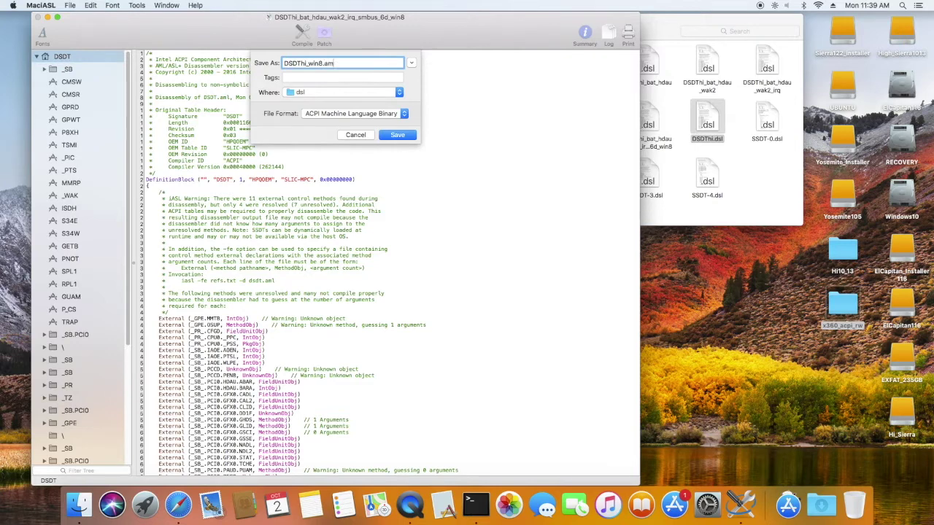
left_click(397, 134)
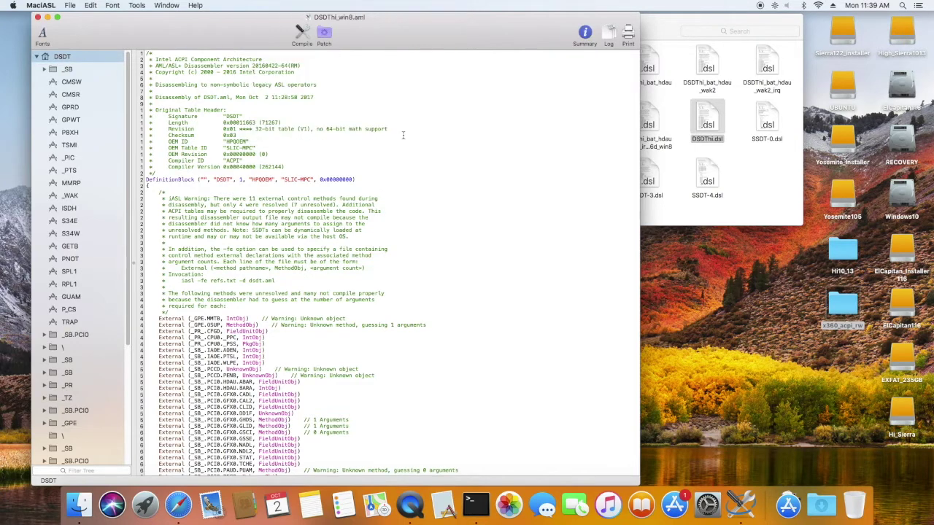
Step: Apply the patch [sys] OS Check Fix (Windows 7) to DSDThi_bat_hdau_wak2_irq_smbus_6d
left_click(324, 35)
left_click(212, 187)
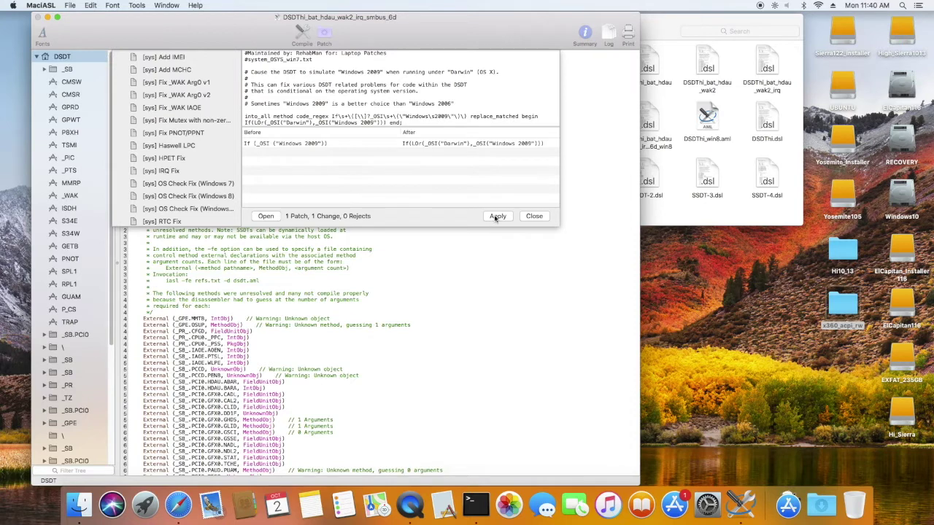
left_click(496, 217)
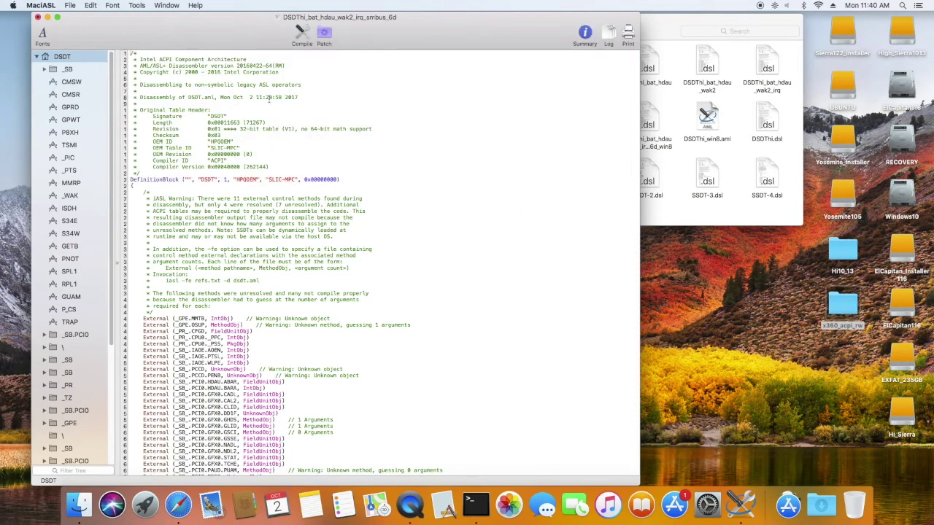
Step: Save the Windows 7 variant as DSDThi_bat_hdau_wak2_irq_smbus_6d_win7 in the dsl folder as a Disassembled ASL File
left_click(71, 7)
left_click(84, 82)
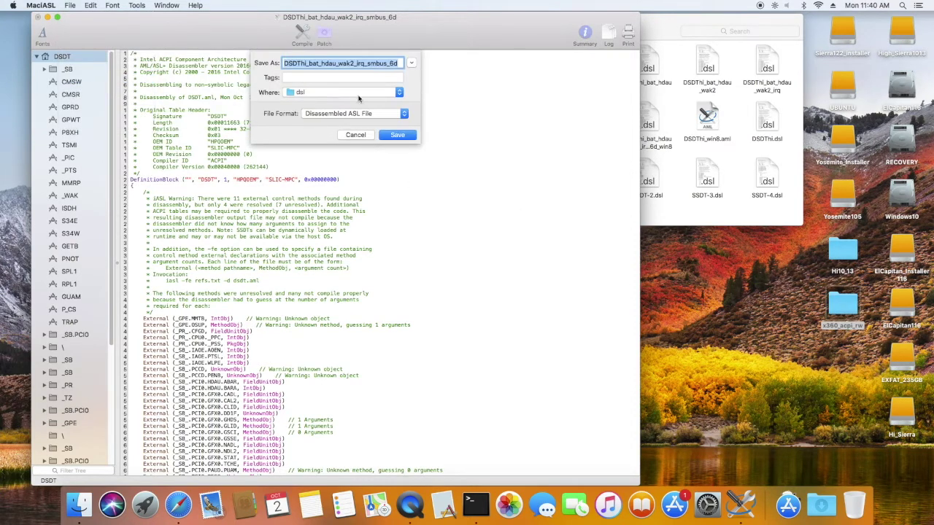
key("Right")
type("_win7")
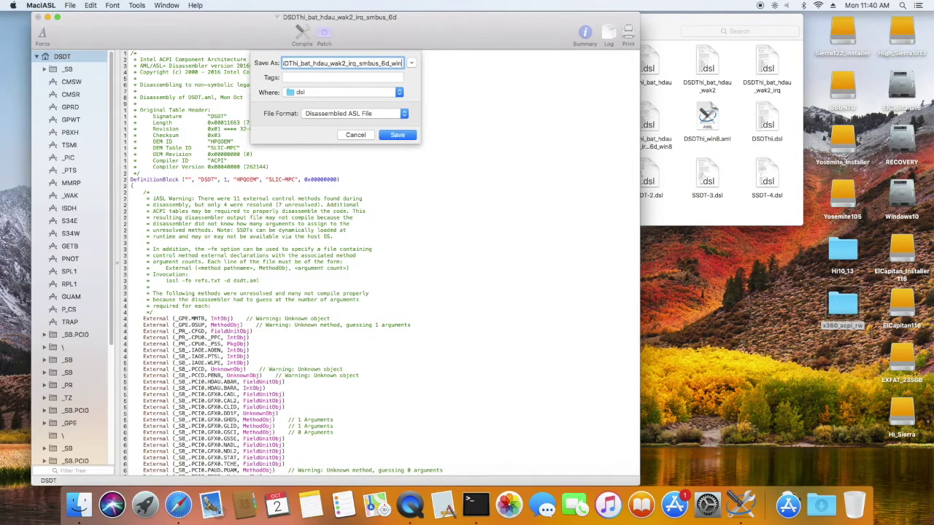
left_click(401, 136)
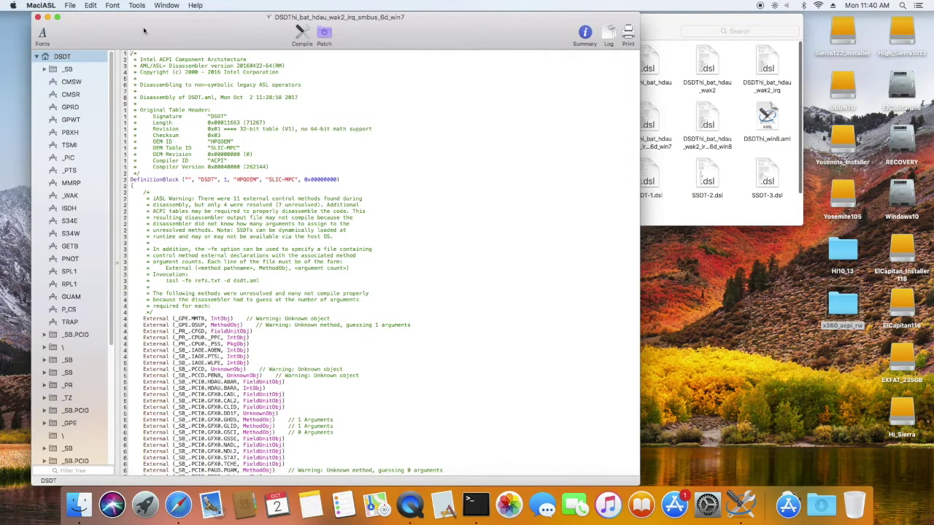
Step: Save the Windows 7 variant also as DSDThi_win7.aml in the dsl folder, in ACPI Machine Language Binary format
left_click(70, 5)
left_click(84, 77)
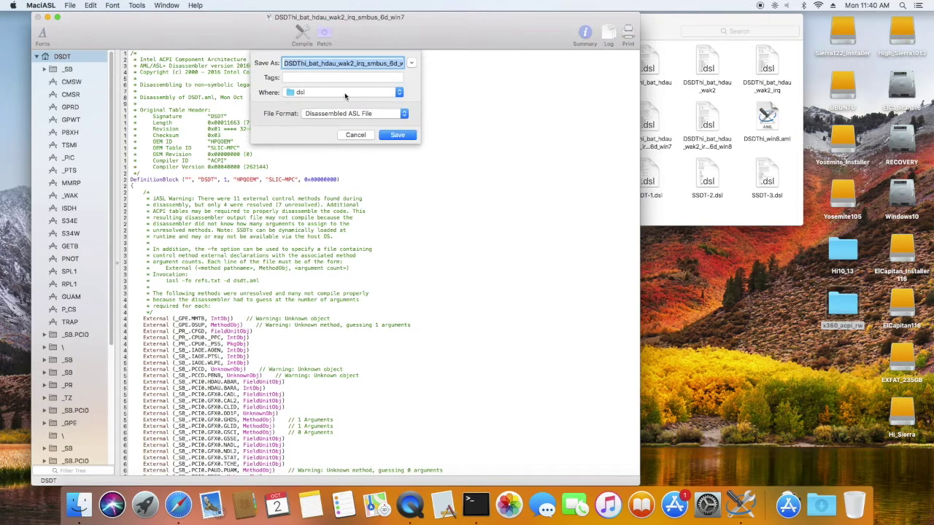
left_click(354, 113)
left_click(323, 124)
left_click(310, 64)
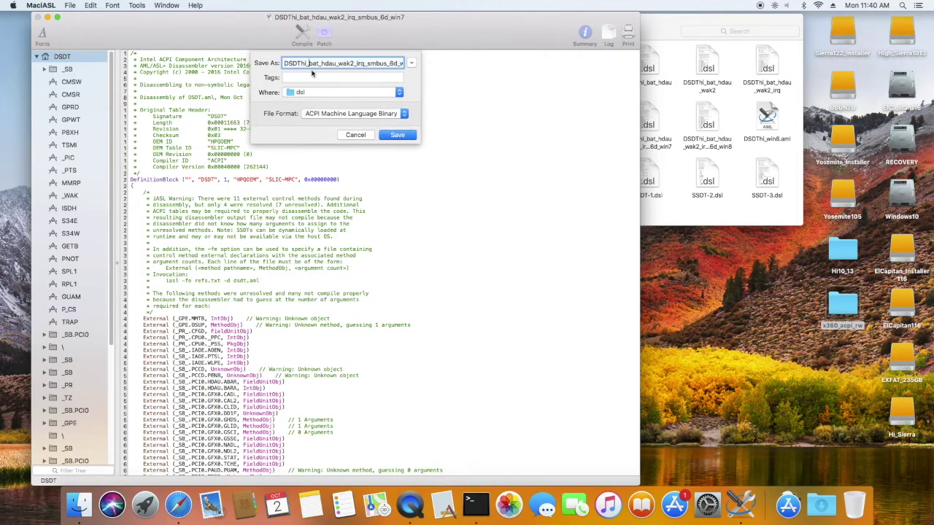
key("Delete")
key("Delete")
key("Delete")
key("Delete")
key("Delete")
key("Delete")
key("Delete")
key("Delete")
key("Delete")
key("Delete")
key("Delete")
key("Delete")
key("Delete")
key("Delete")
key("Delete")
key("Delete")
key("Delete")
key("Delete")
key("Delete")
key("Delete")
key("Delete")
key("Delete")
key("Delete")
key("Delete")
key("Delete")
key("Delete")
key("Delete")
key("Return")
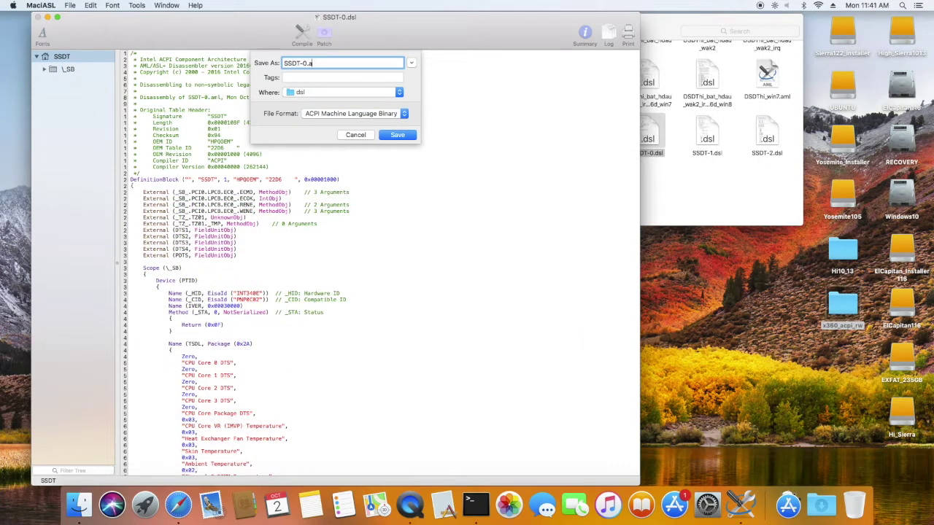
Step: Save SSDT-0 as SSDT-0.aml in the dsl folder as an ACPI Machine Language Binary, and close its window
key("Return")
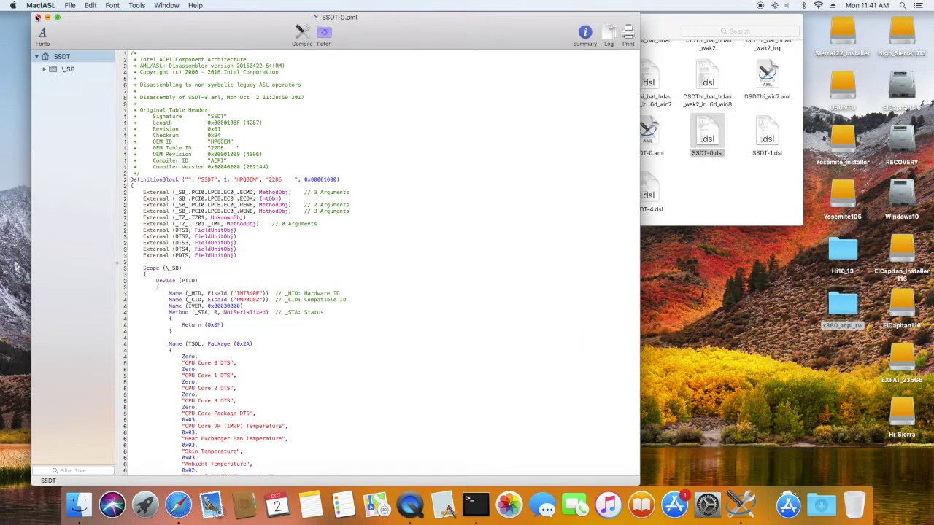
key("cmd+w")
Step: Open SSDT-1.dsl from the dsl folder, compile it, and go to the first reported error at line 232
left_click(767, 155)
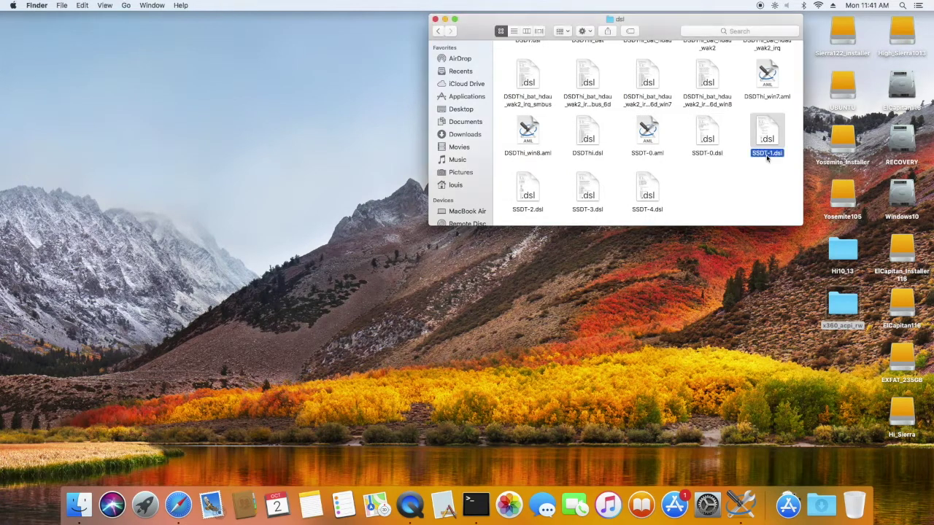
double_click(768, 135)
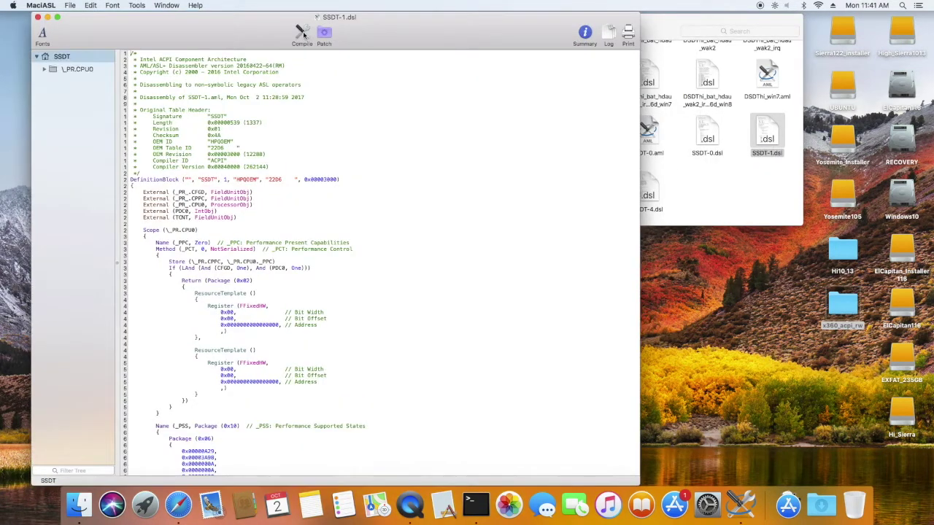
key("super+b")
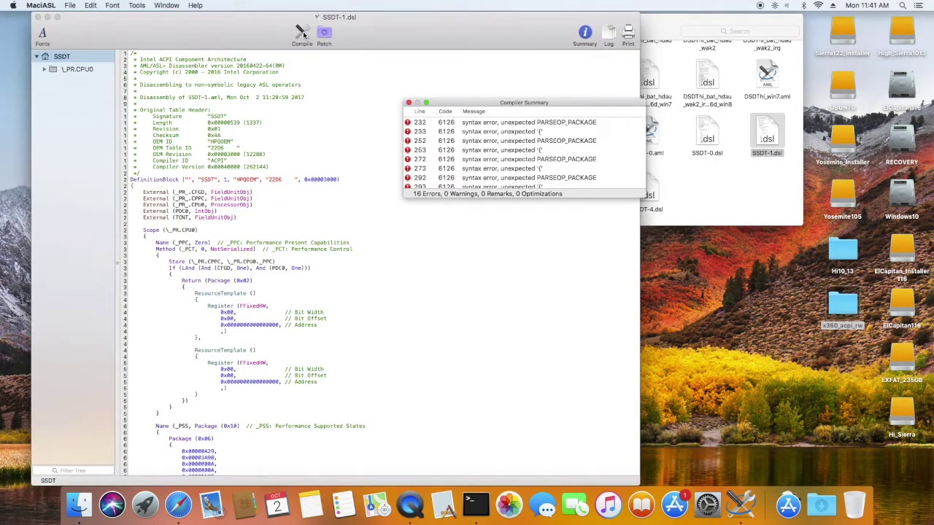
left_click(427, 122)
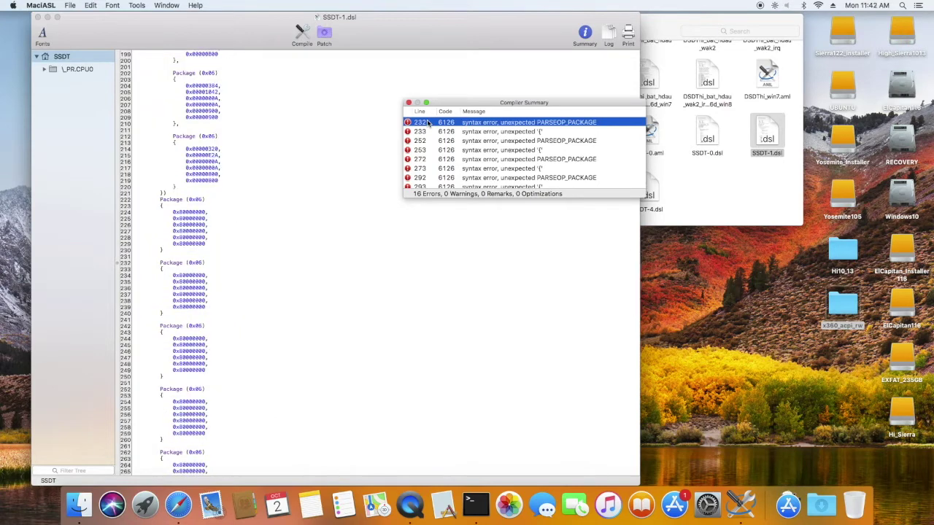
left_click(314, 138)
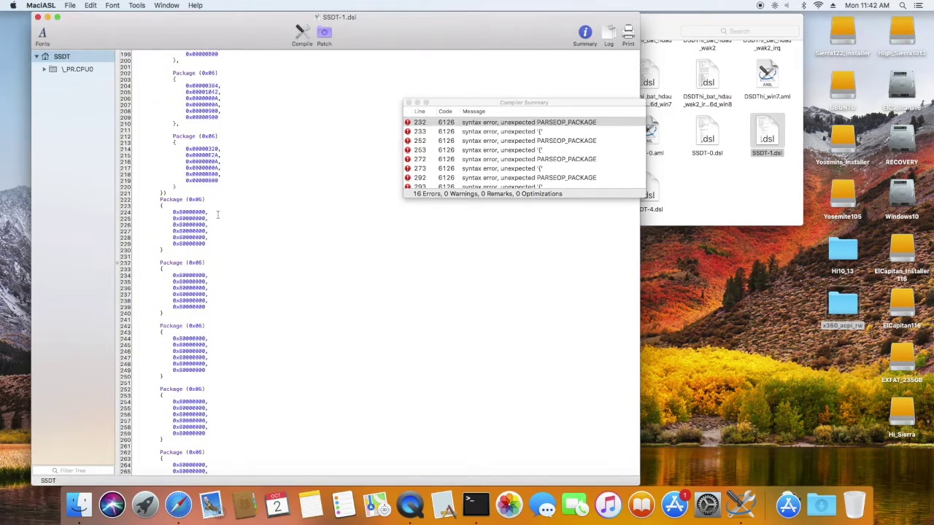
Step: Delete the stray Package (0x06) blocks of 0x80000000 entries before Name (PSDF, Zero) in SSDT-1, and recompile it
scroll(260, 192, "down", 3)
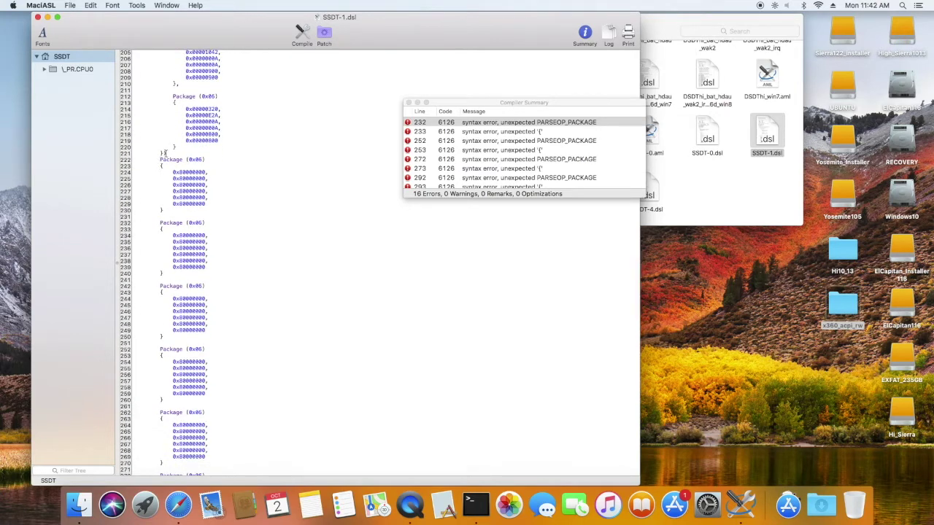
left_click(158, 151)
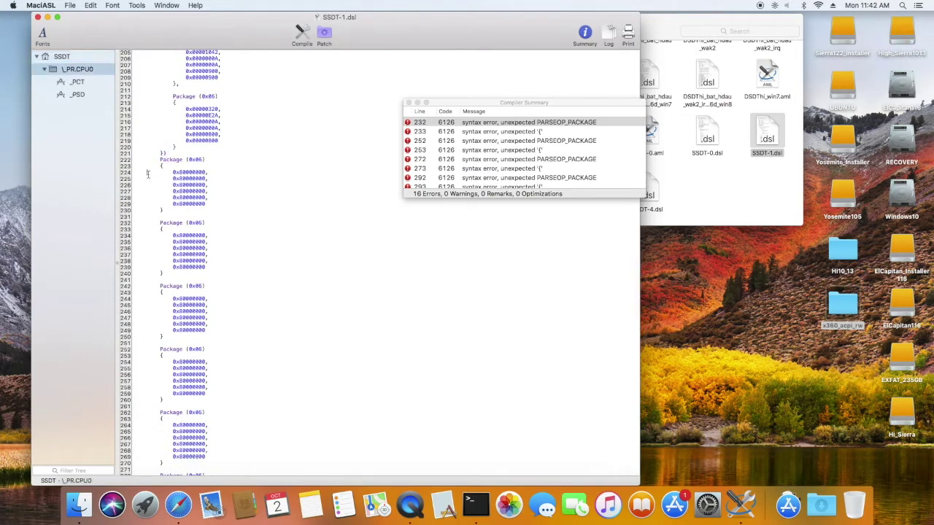
left_click_drag(160, 164, 263, 194)
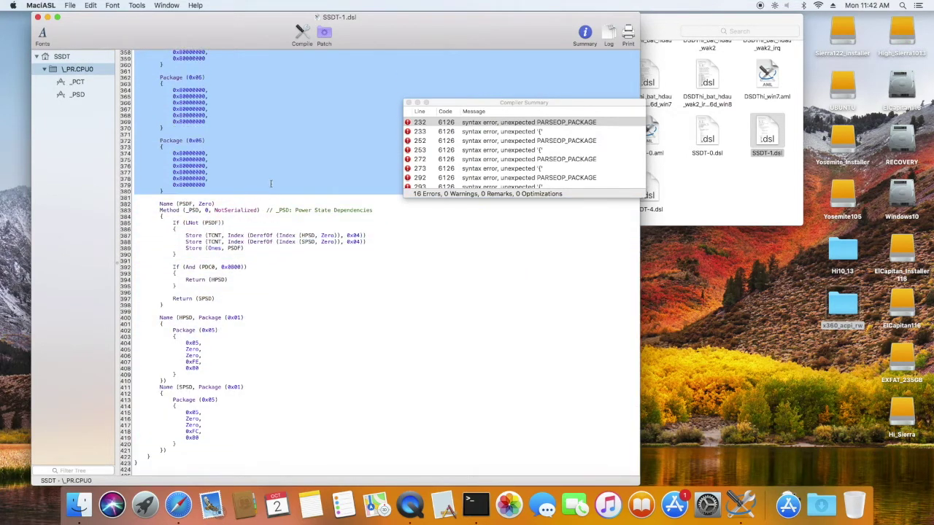
key("BackSpace")
left_click(303, 36)
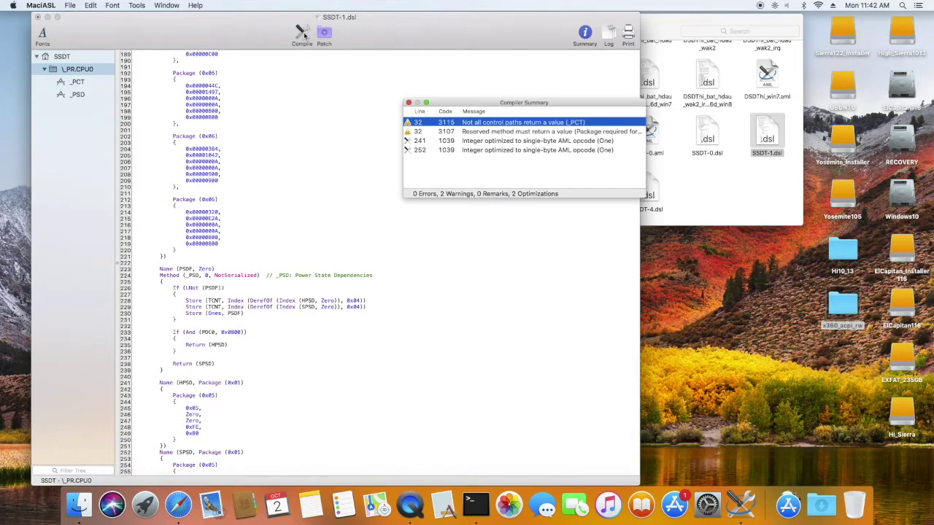
left_click(407, 102)
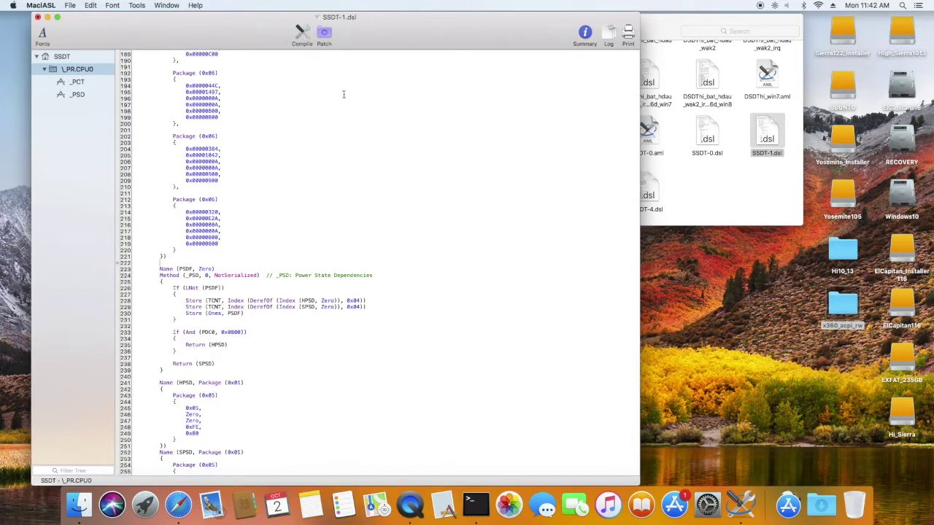
Step: Save SSDT-1 as SSDT-1.aml in the dsl folder, in ACPI Machine Language Binary format, and close its window
left_click(70, 5)
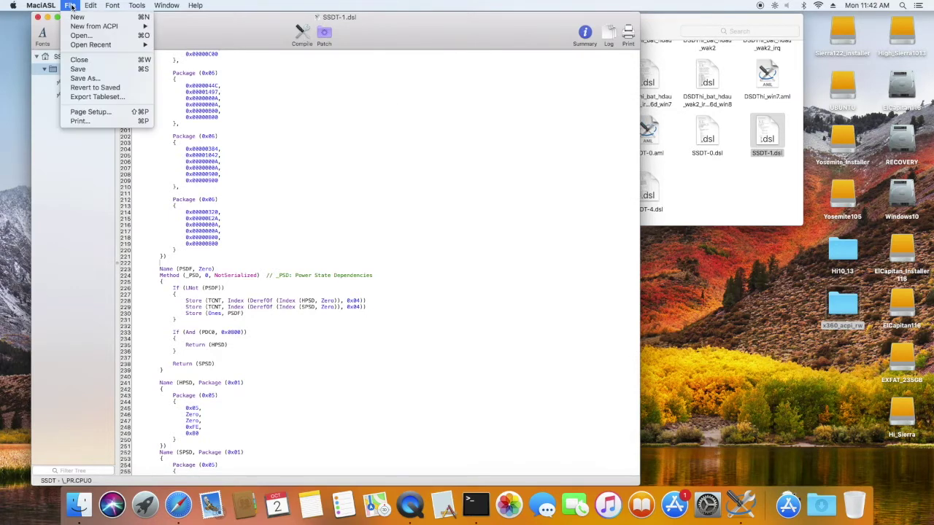
left_click(88, 79)
left_click(329, 115)
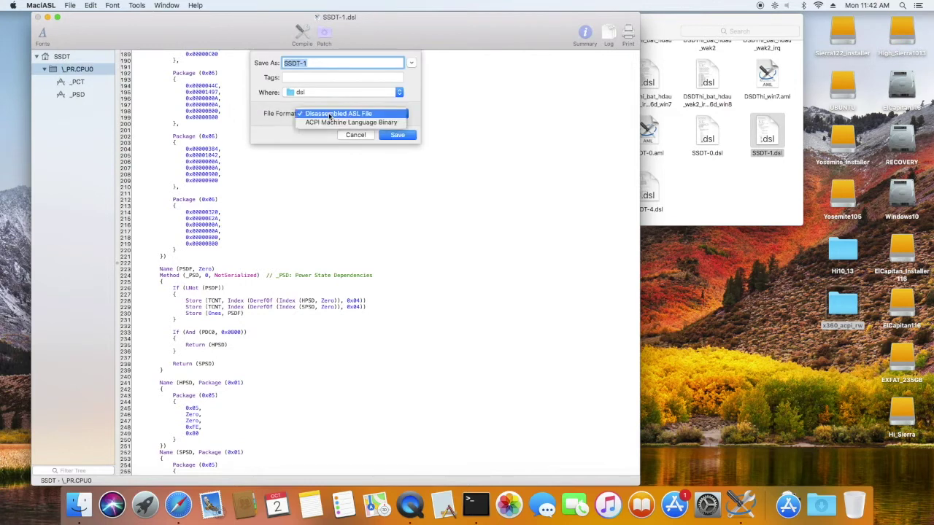
left_click(342, 123)
left_click(326, 62)
type(".aml")
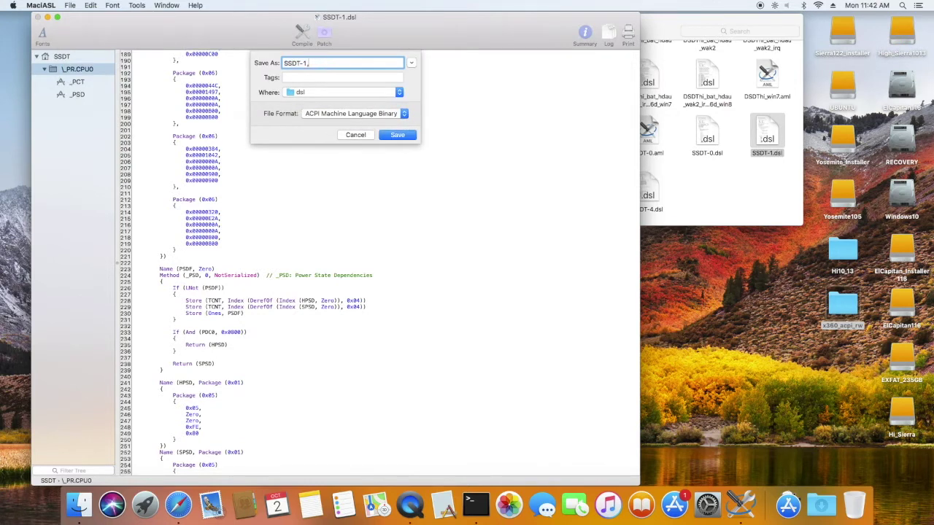
left_click(400, 136)
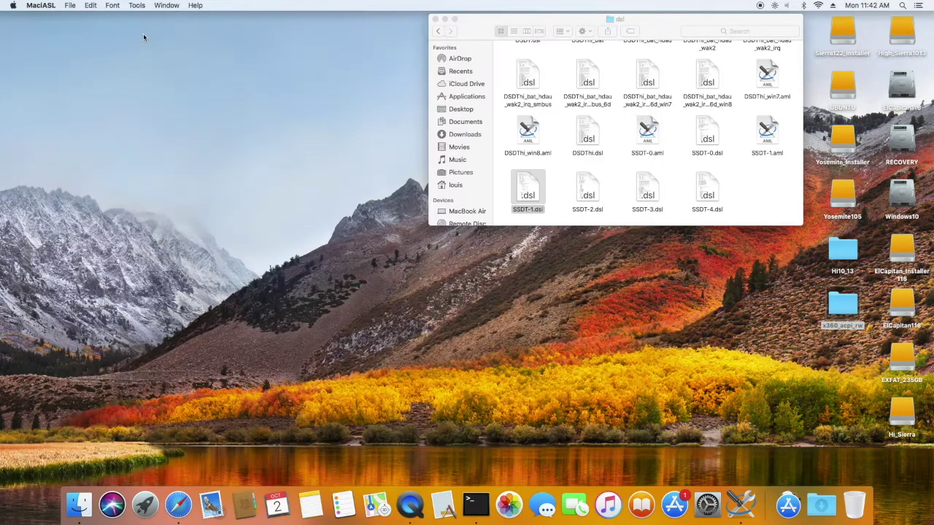
left_click(37, 16)
Step: Open SSDT-2.dsl from the dsl folder, compile it, and dismiss the compiler summary
double_click(593, 195)
left_click(303, 35)
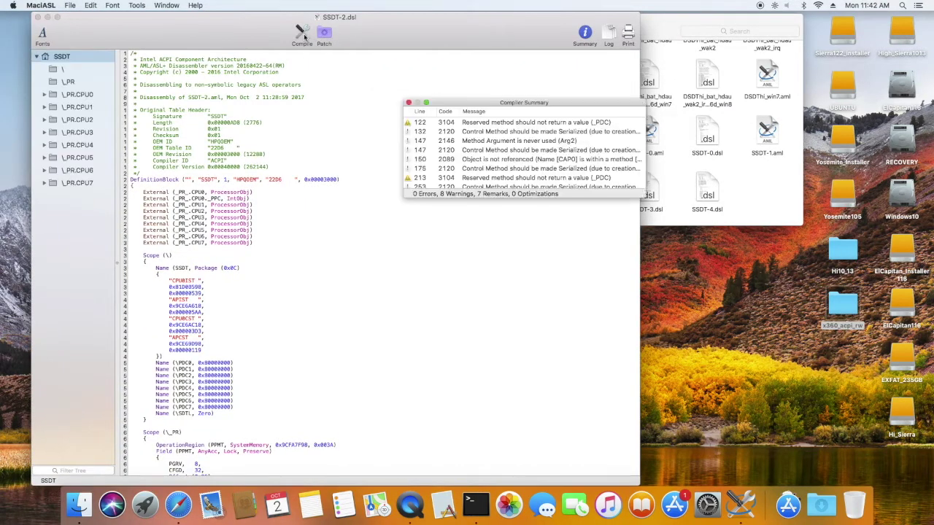
left_click(409, 102)
Step: Save SSDT-2 as SSDT-2.aml in the dsl folder, in ACPI Machine Language Binary format, and close its window
left_click(70, 6)
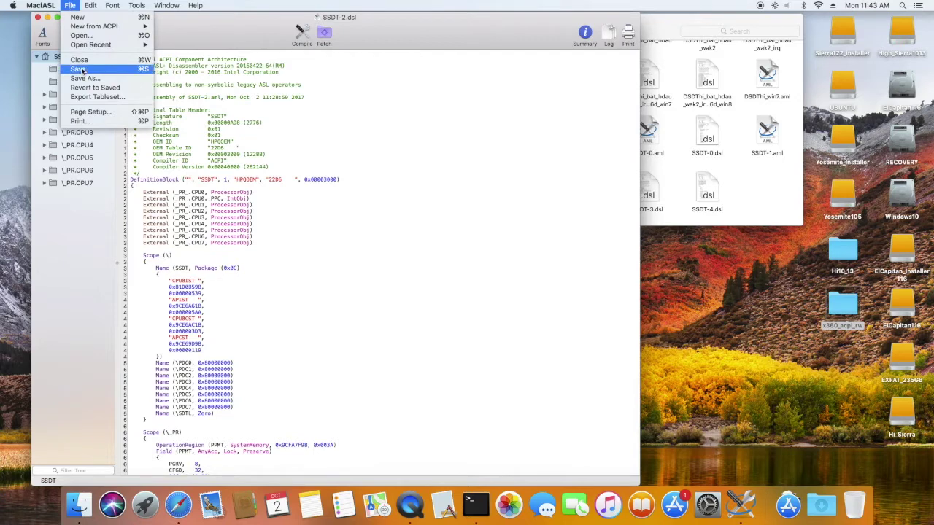
left_click(80, 81)
left_click(321, 115)
left_click(323, 124)
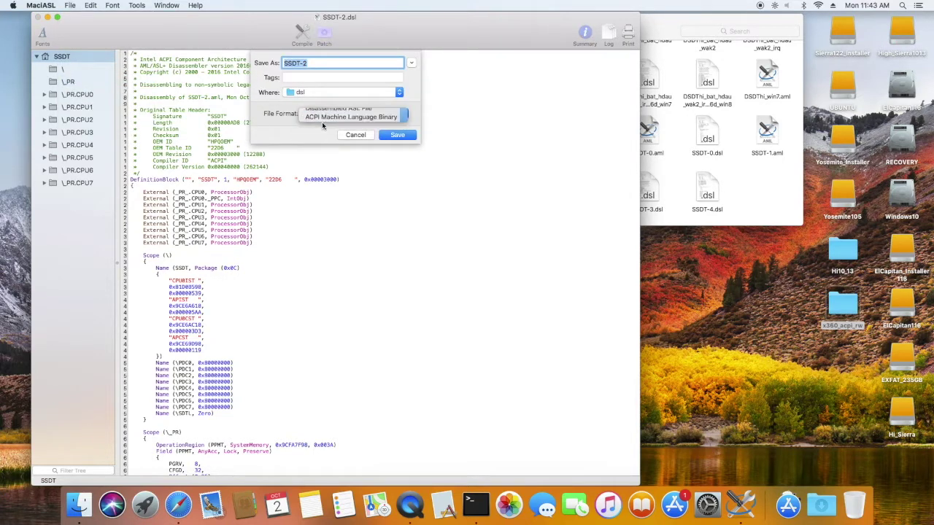
left_click(316, 64)
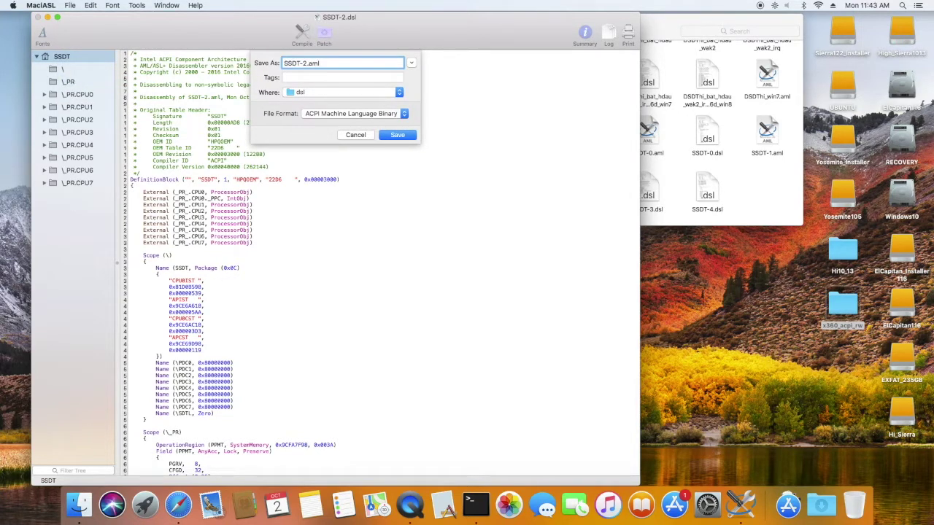
key("Return")
key("super+q")
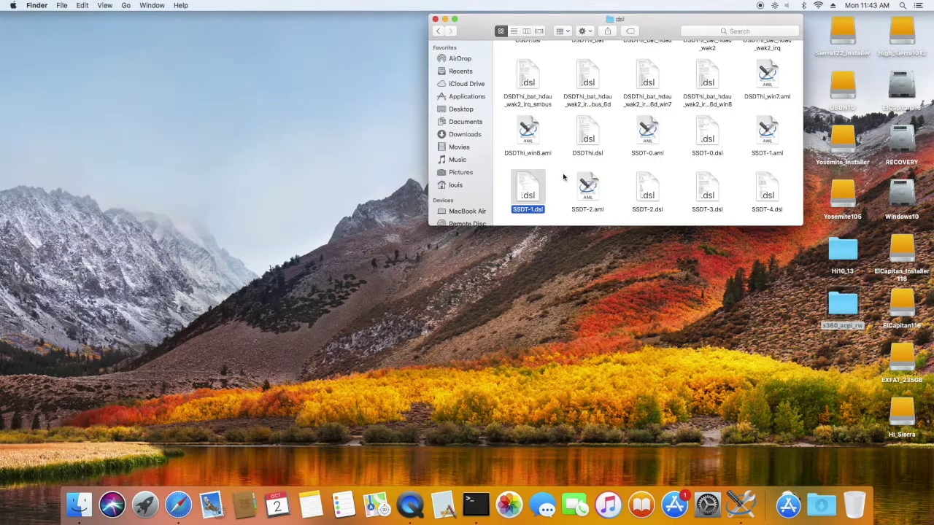
Step: Open SSDT-3.dsl and apply the [igpu] Haswell HD4400 graphics patch (graphics_Haswell_0a260006.txt) to it
double_click(700, 193)
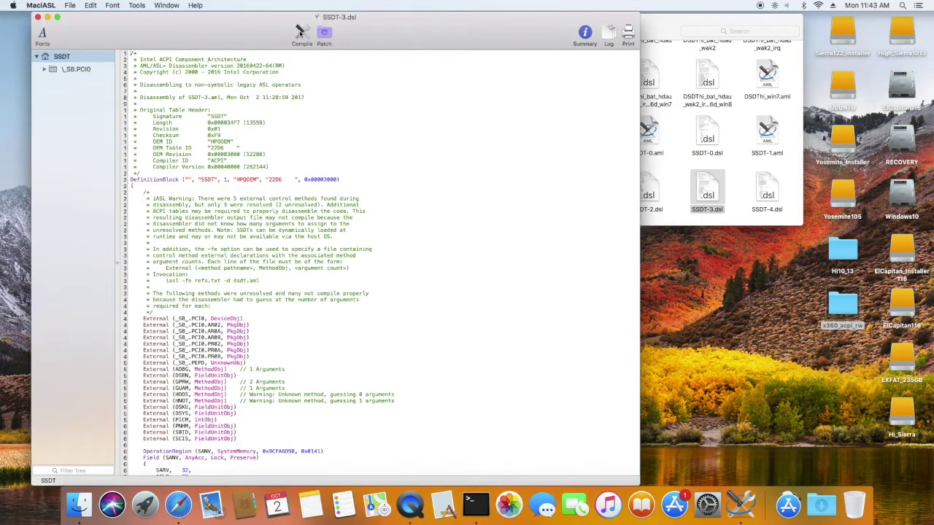
left_click(44, 68)
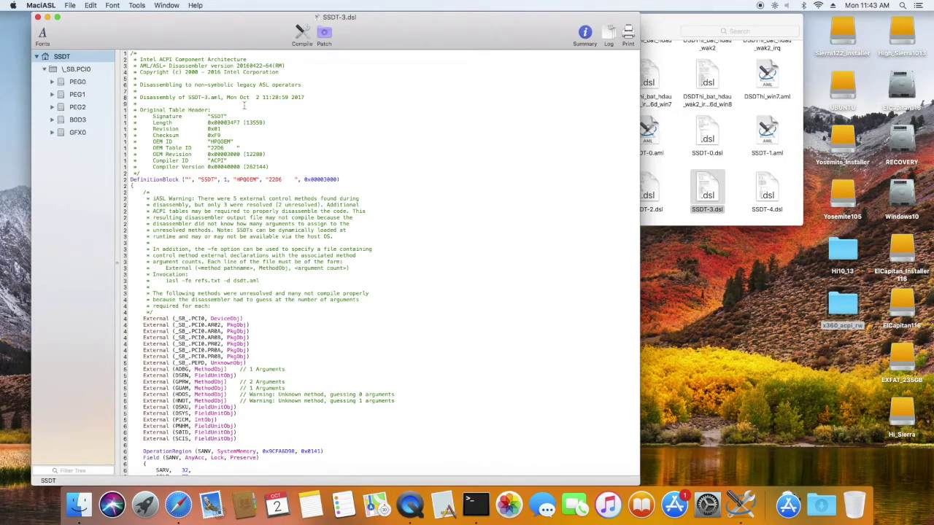
left_click(324, 35)
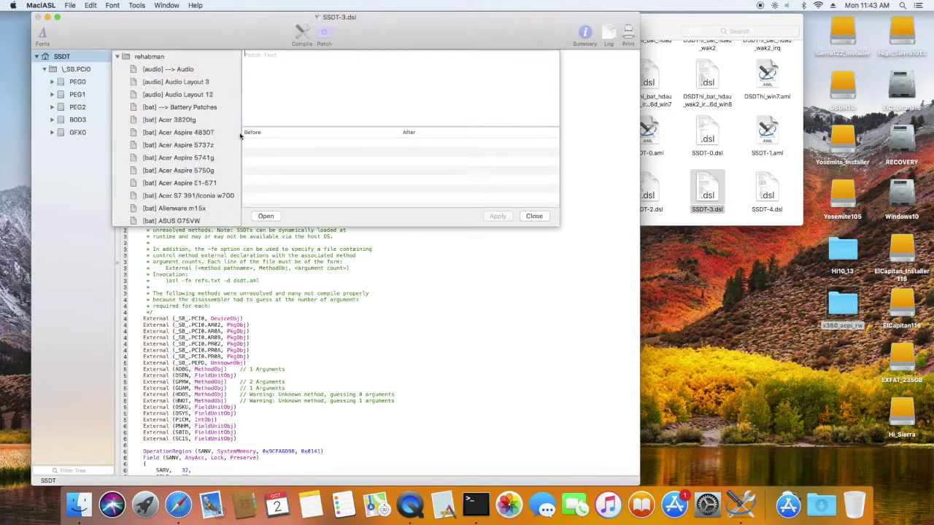
scroll(236, 170, "down", 15)
scroll(236, 170, "down", 20)
scroll(235, 171, "down", 20)
scroll(236, 170, "down", 6)
scroll(236, 170, "down", 3)
left_click(215, 161)
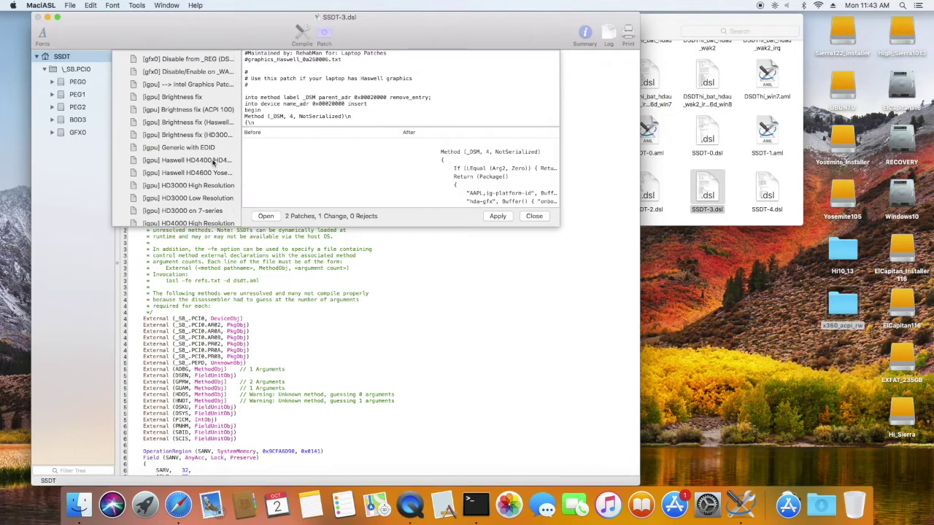
left_click(497, 217)
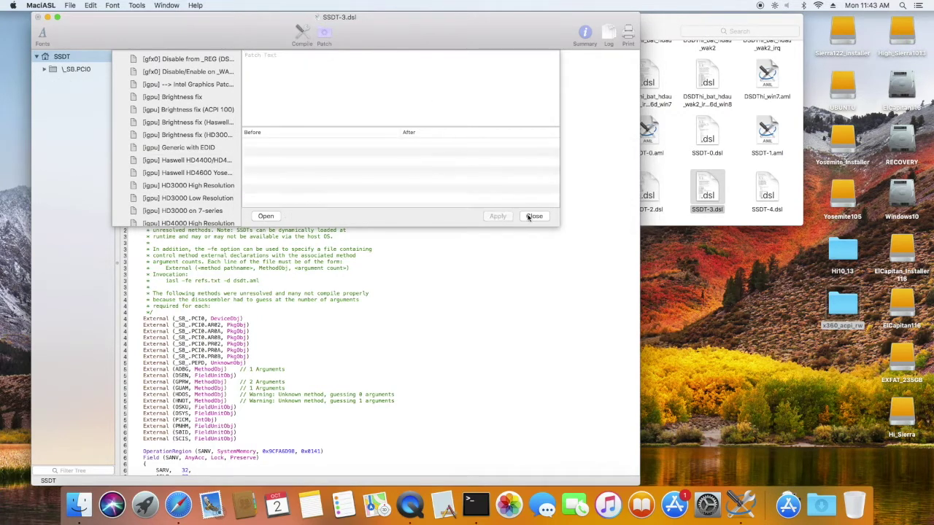
Step: Apply the patch [igpu] Rename B0D3 to HDAU to SSDT-3
scroll(221, 202, "down", 5)
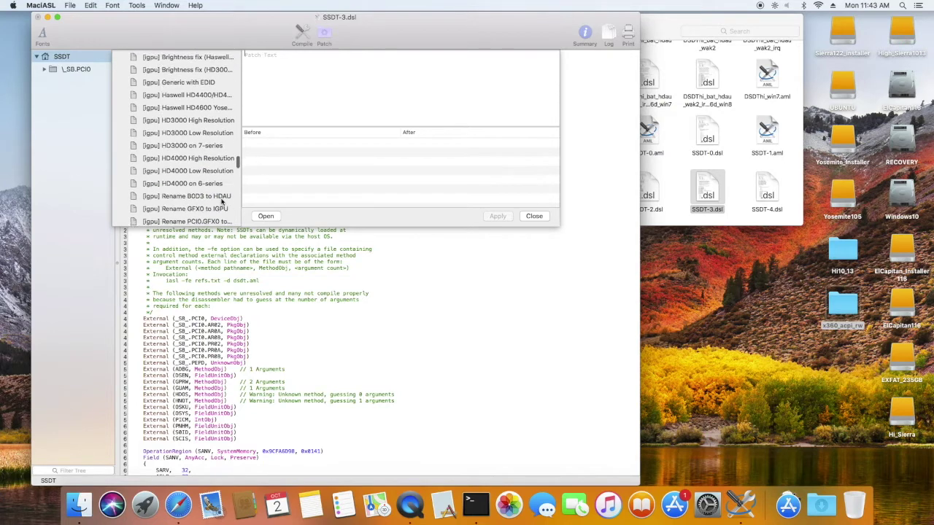
left_click(209, 158)
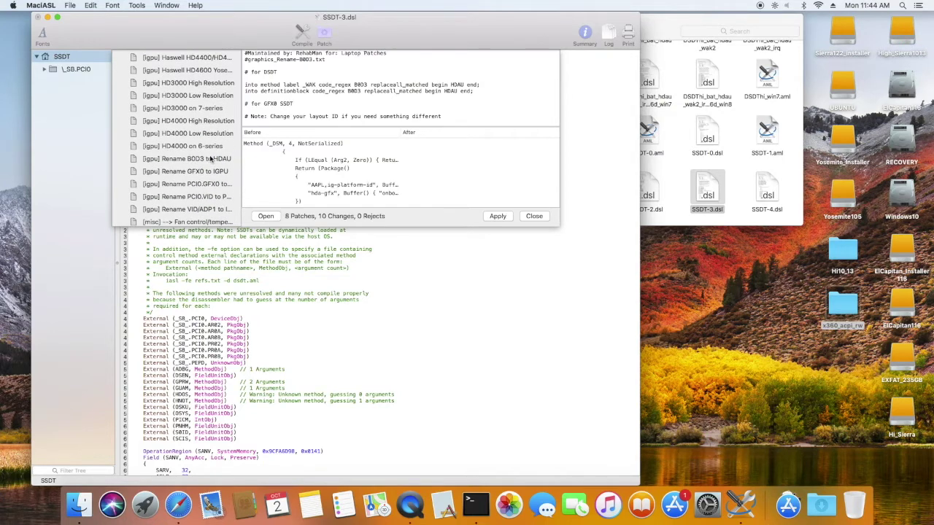
left_click(497, 216)
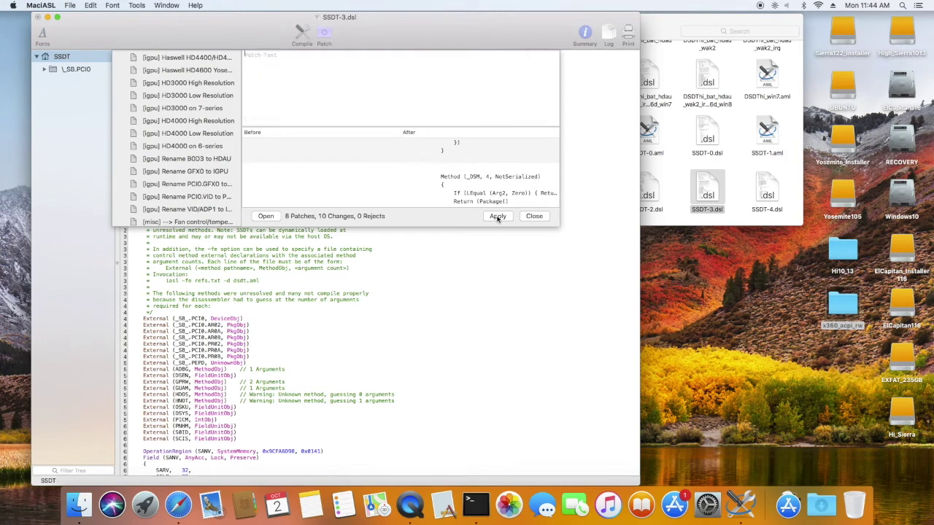
Step: Look through the remaining available patches, leave the patch dialog, and compile the patched SSDT-3
scroll(195, 185, "down", 15)
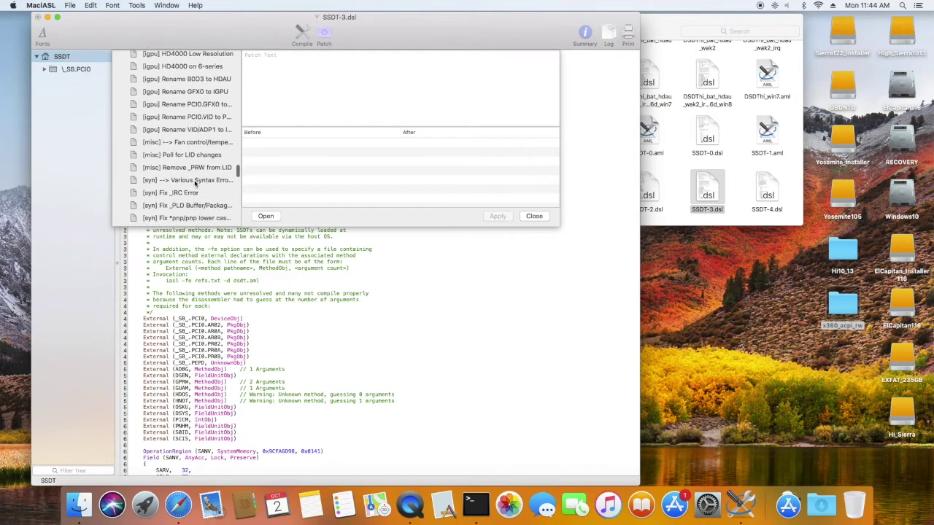
scroll(194, 184, "down", 10)
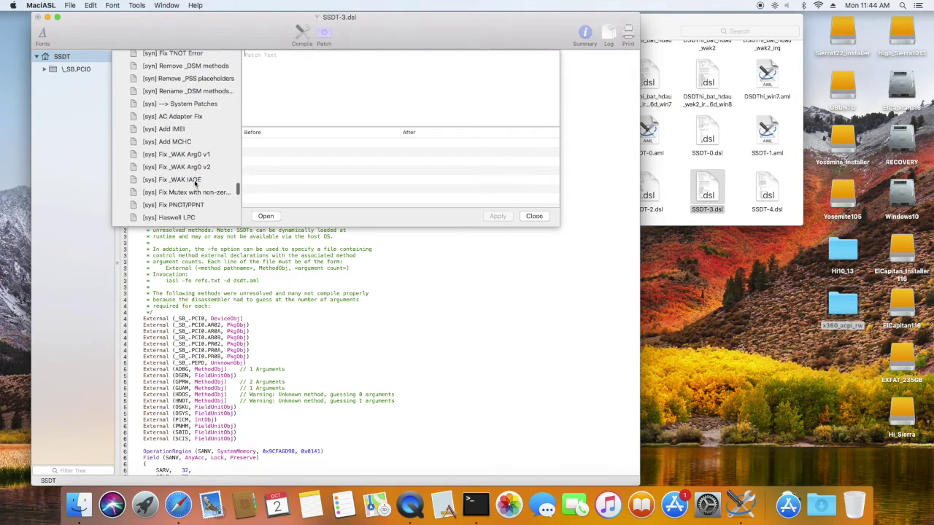
scroll(195, 185, "down", 5)
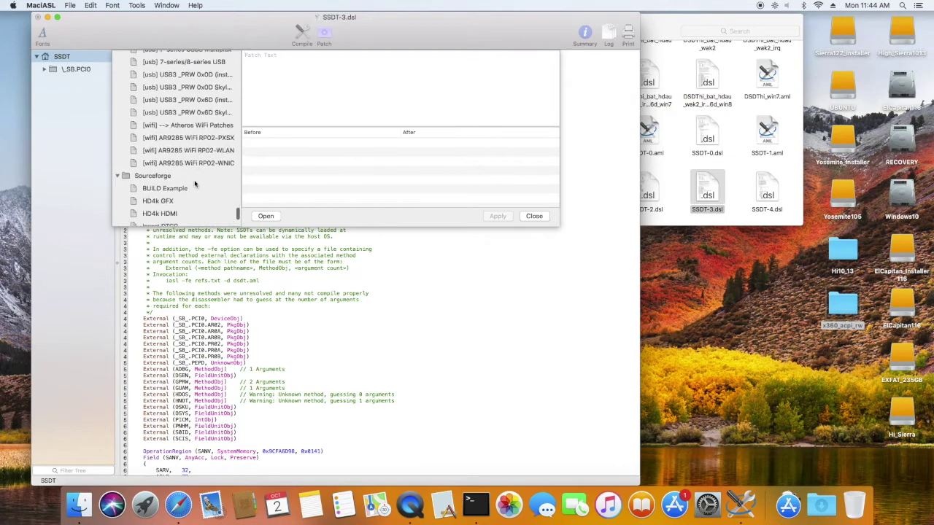
left_click(534, 216)
left_click(302, 38)
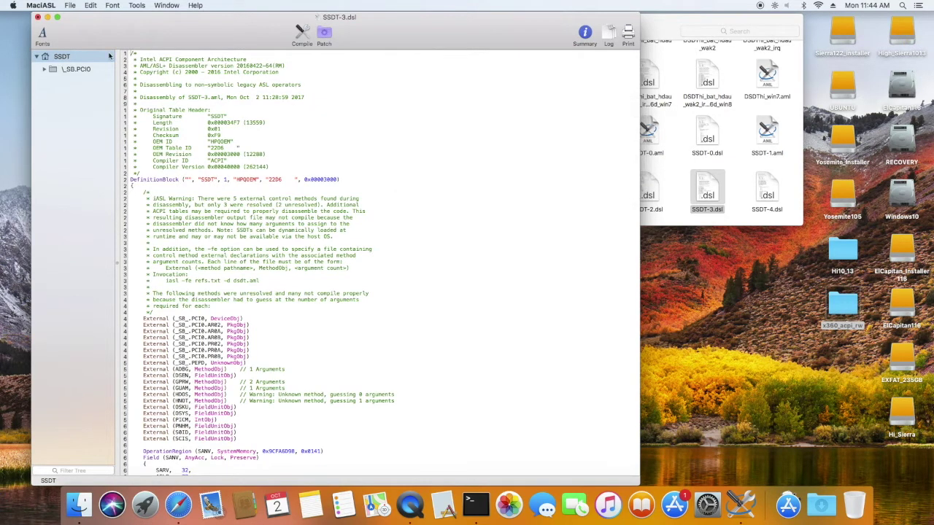
Step: Save SSDT-3 as SSDT-3.aml in the dsl folder, in ACPI Machine Language Binary format, and close its window
left_click(70, 6)
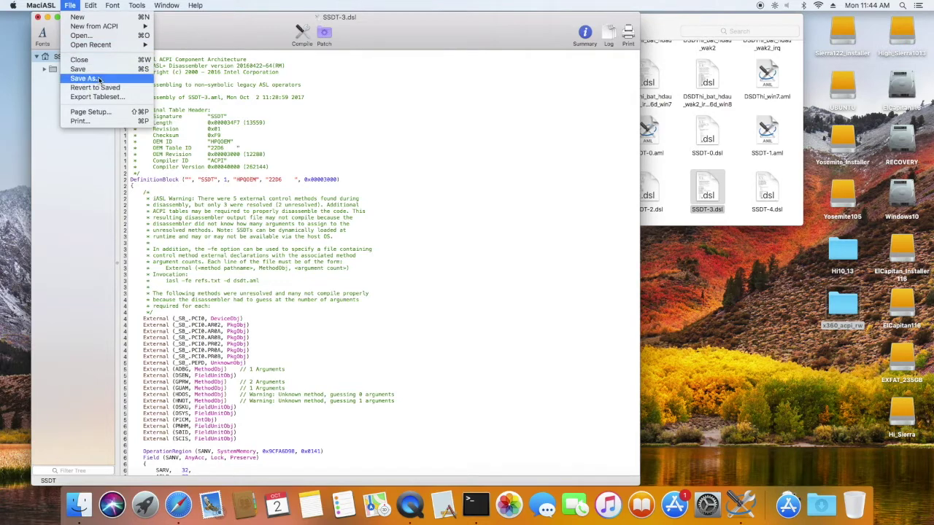
left_click(87, 83)
left_click(367, 116)
left_click(367, 124)
left_click(336, 63)
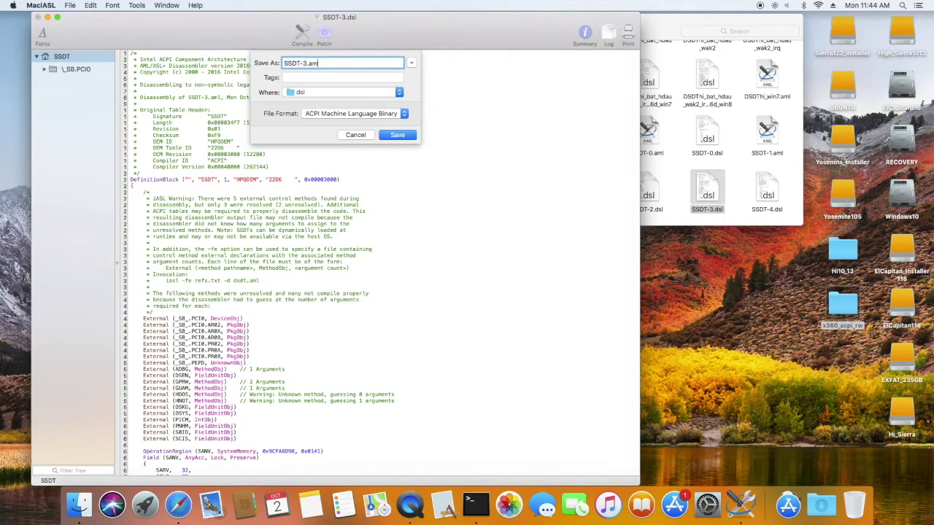
left_click(406, 137)
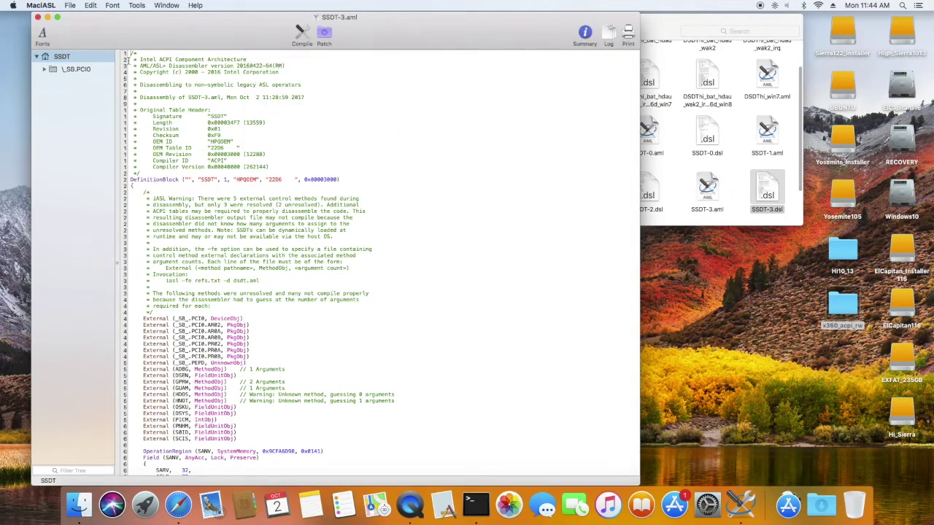
left_click(38, 17)
Step: Open SSDT-4.dsl from the dsl folder, compile it, and dismiss the compiler summary
scroll(608, 160, "down", 3)
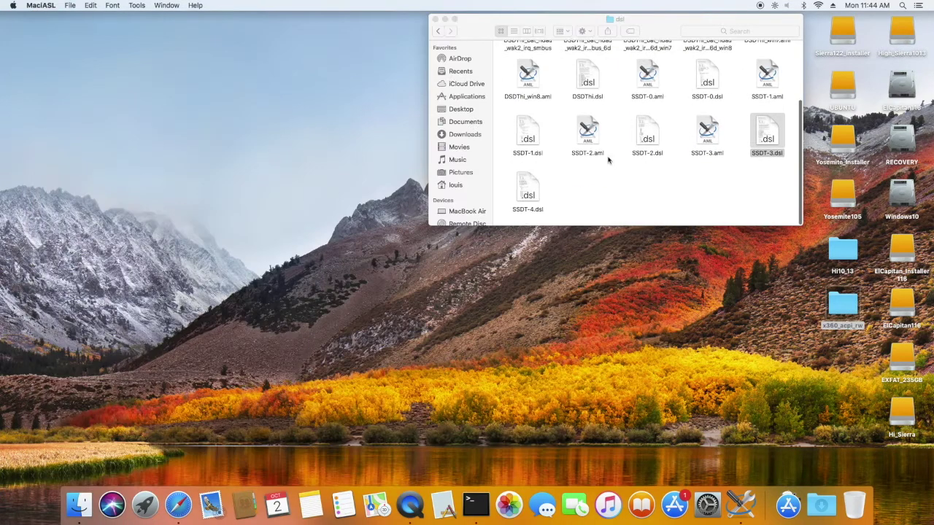
double_click(530, 194)
left_click(302, 36)
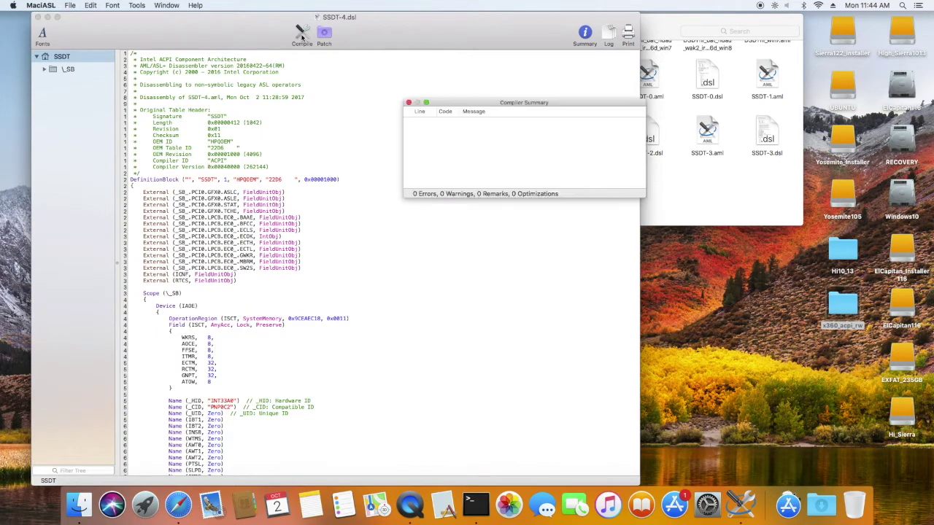
left_click(409, 103)
Step: Save SSDT-4 as SSDT-4.aml in the dsl folder, in ACPI Machine Language Binary format
left_click(70, 9)
left_click(80, 78)
left_click(335, 114)
left_click(343, 122)
left_click(323, 62)
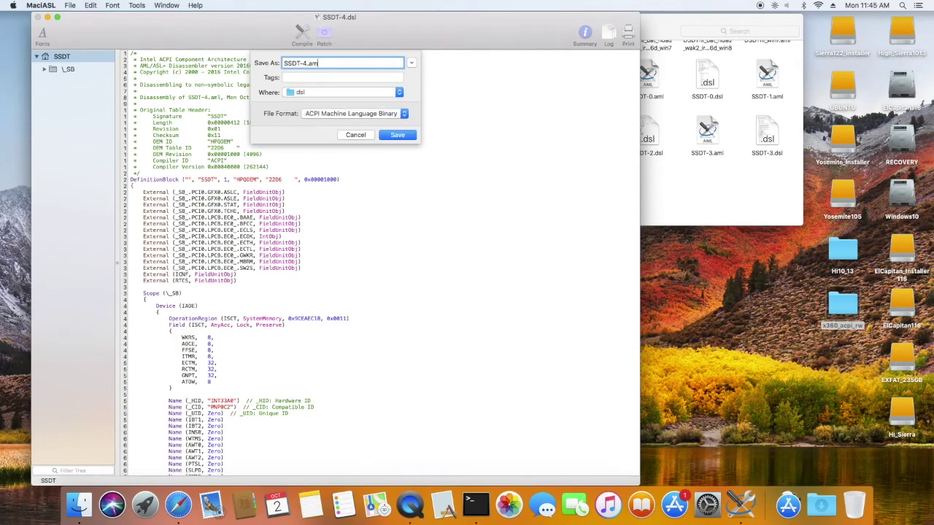
left_click(397, 134)
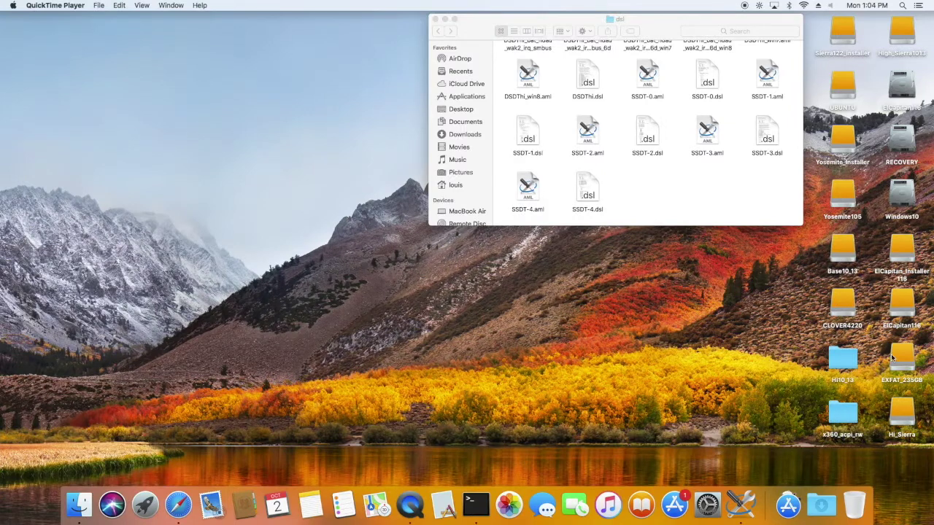
Step: Open the EFI/CLOVER/ACPI/patched folder on the CLOVER4220 volume and place its window beside the dsl folder window
left_click(847, 306)
double_click(844, 306)
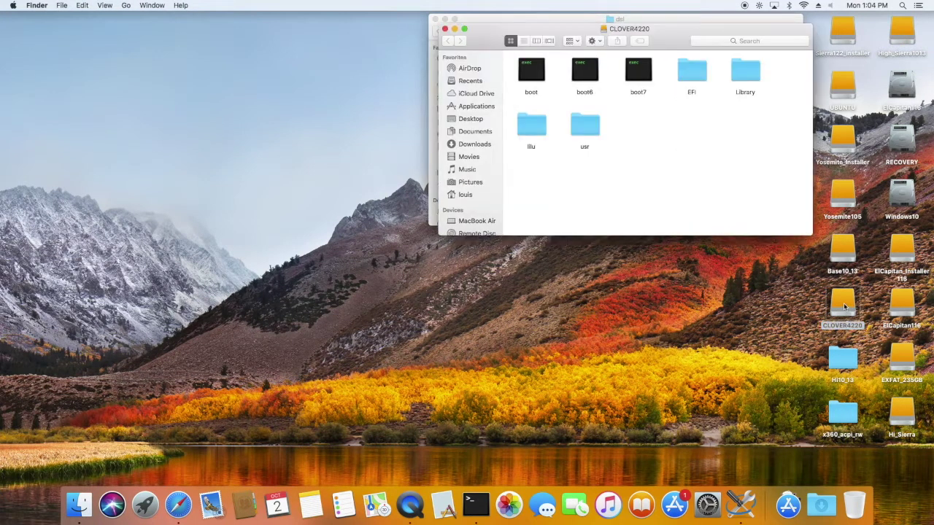
left_click_drag(478, 30, 237, 138)
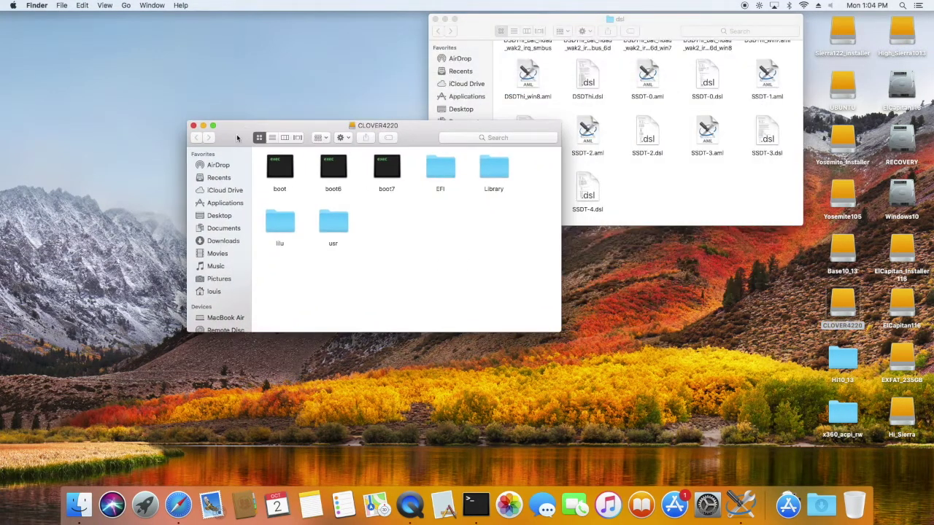
double_click(441, 169)
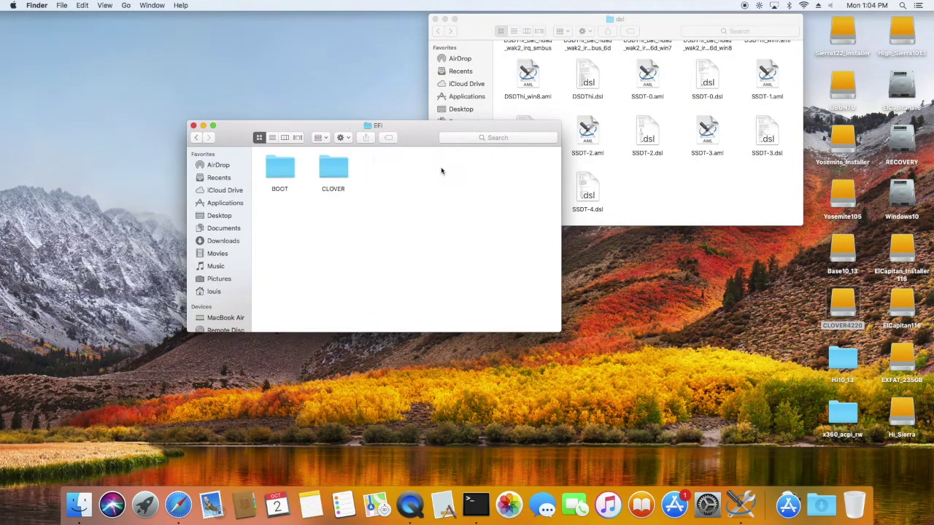
double_click(329, 171)
double_click(283, 174)
left_click(330, 175)
double_click(328, 173)
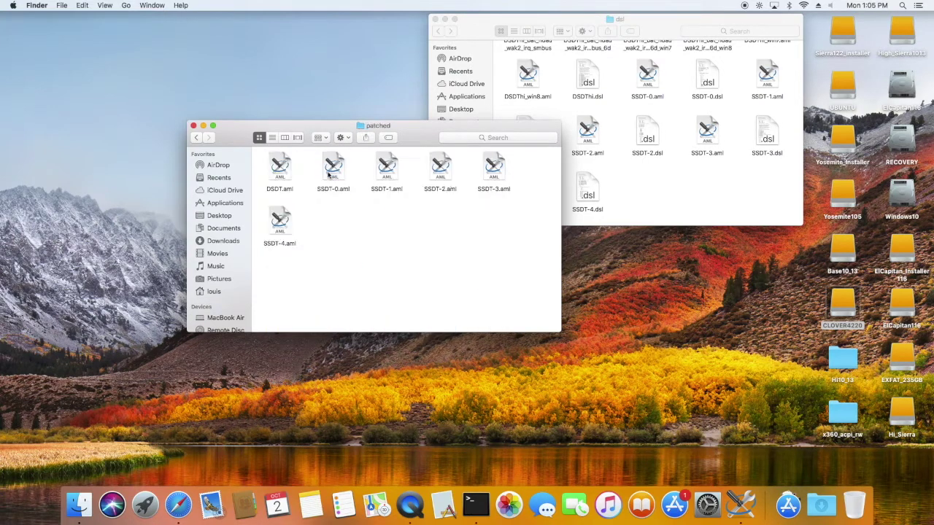
left_click_drag(233, 137, 85, 128)
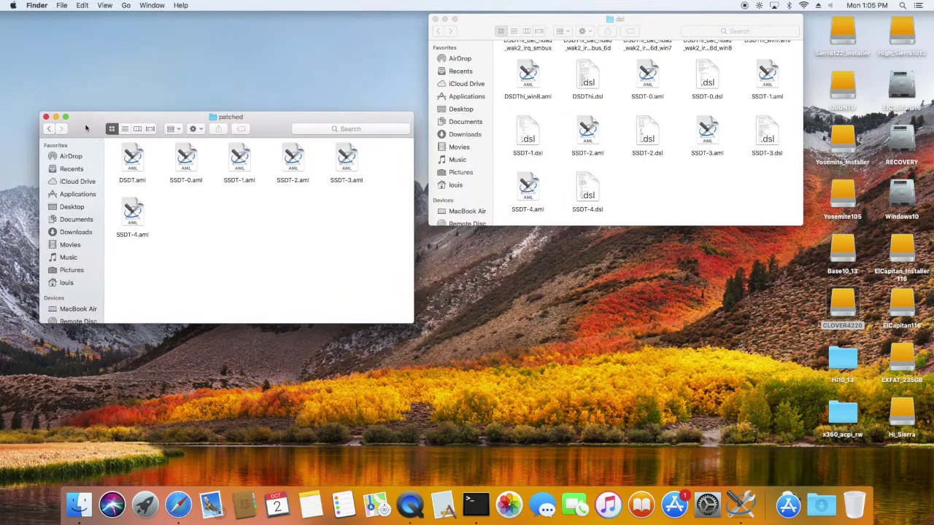
Step: Copy DSDThi_win7.aml, DSDThi_win8.aml and SSDT-1.aml through SSDT-4.aml from dsl into the patched folder, replacing all existing duplicates
left_click(537, 97)
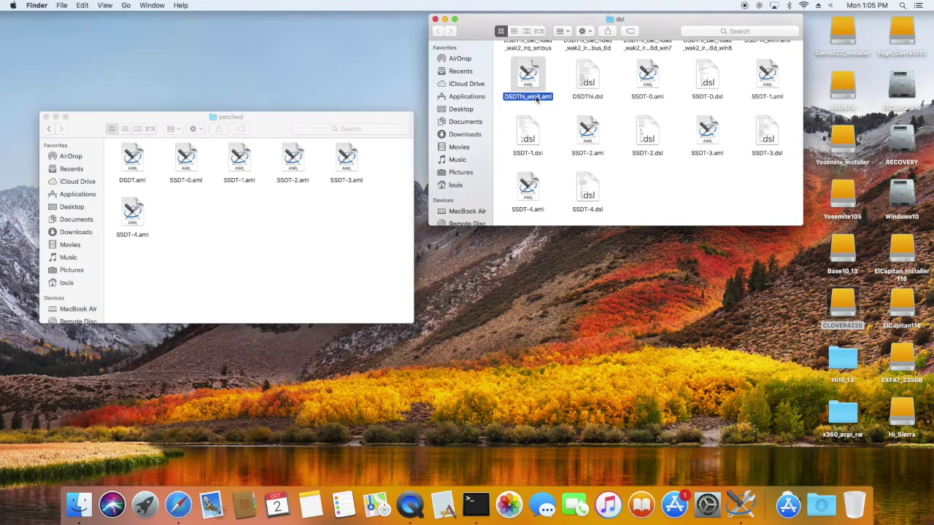
left_click(763, 96, "super")
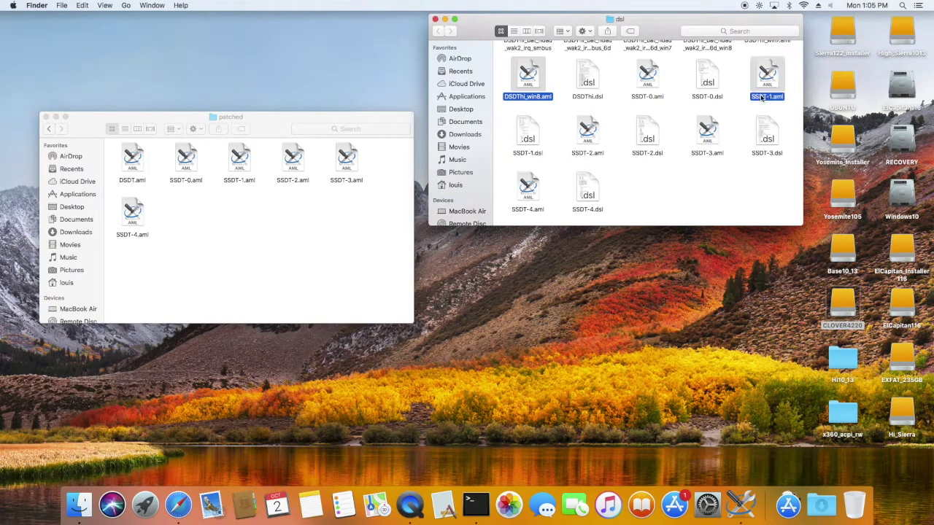
left_click(708, 150, "super")
left_click(595, 154, "super")
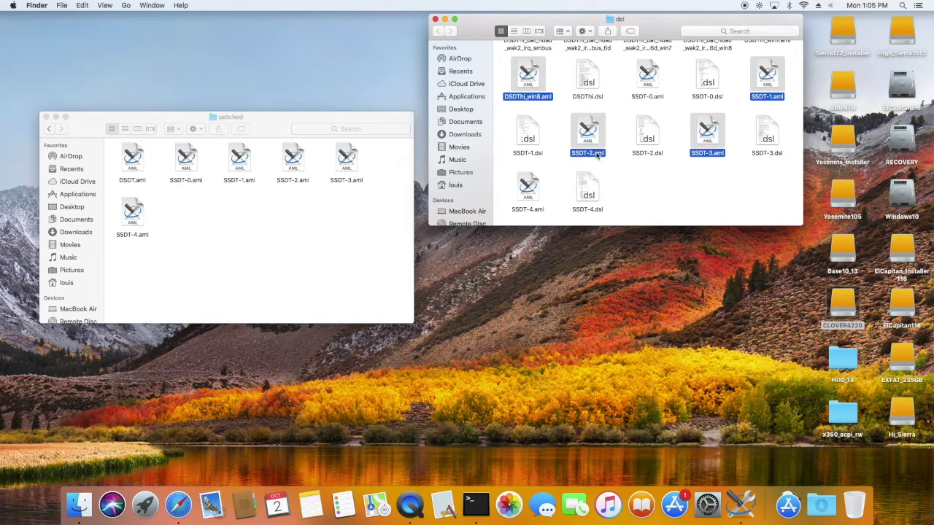
left_click(527, 189, "super")
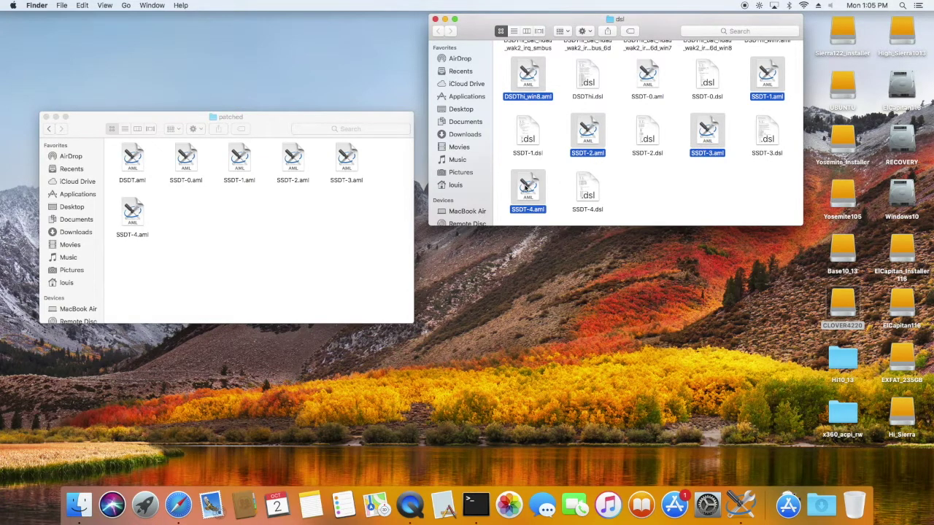
scroll(528, 188, "up", 2)
left_click(766, 68, "super")
left_click_drag(766, 69, 343, 204)
left_click(379, 159)
left_click(544, 161)
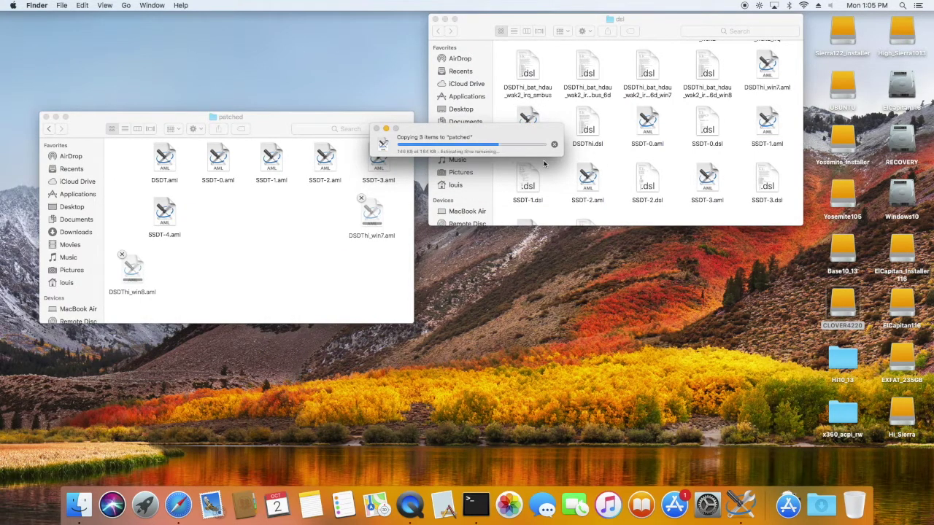
Step: Arrange the files in the patched folder by name
right_click(306, 230)
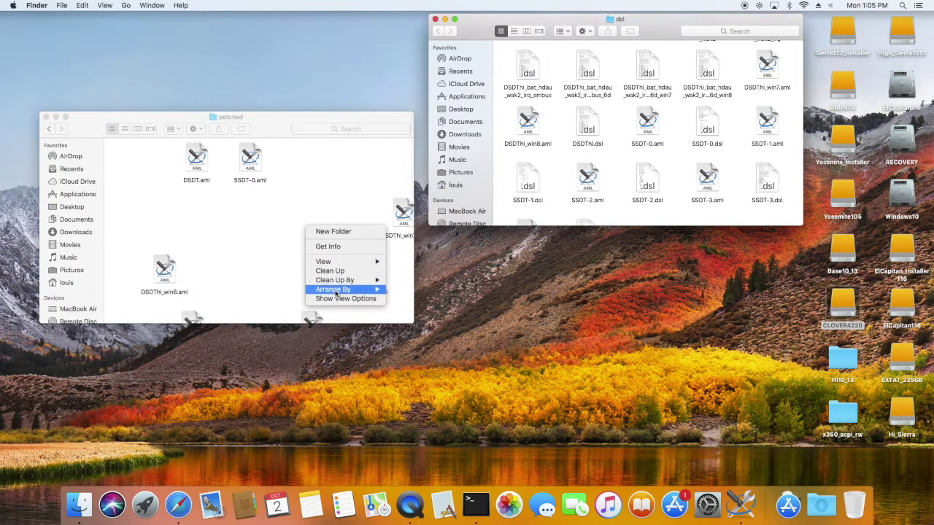
mouse_move(357, 290)
left_click(395, 292)
left_click(341, 260)
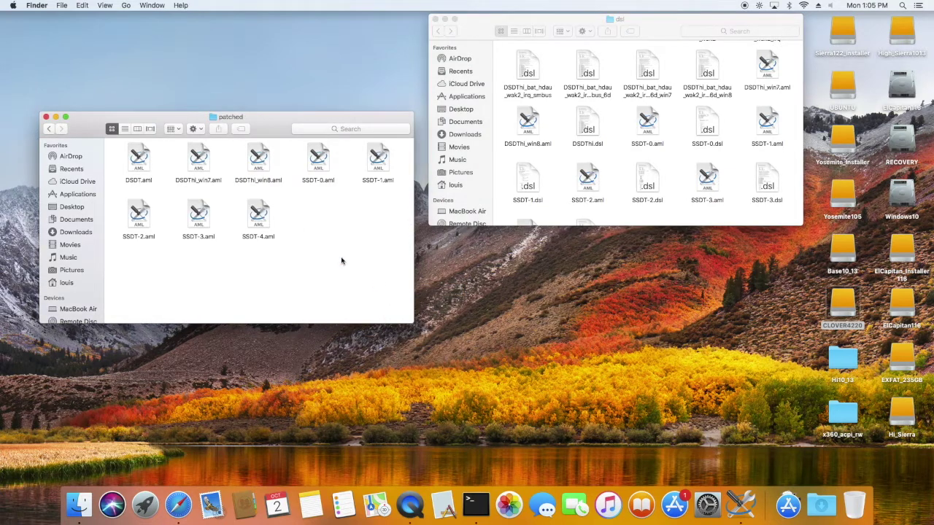
Step: Go back to the CLOVER folder on the CLOVER4220 volume and open config.plist in TextWrangler
left_click(839, 299)
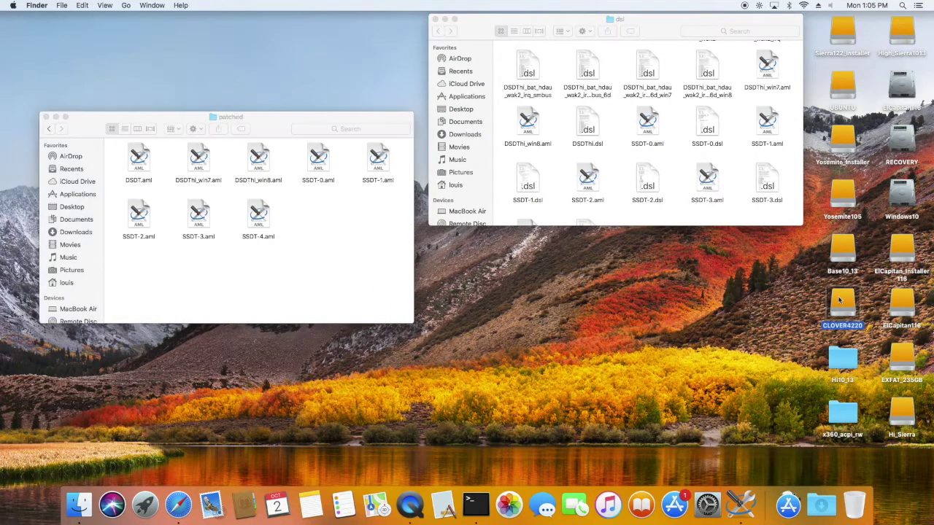
left_click(48, 129)
left_click(49, 129)
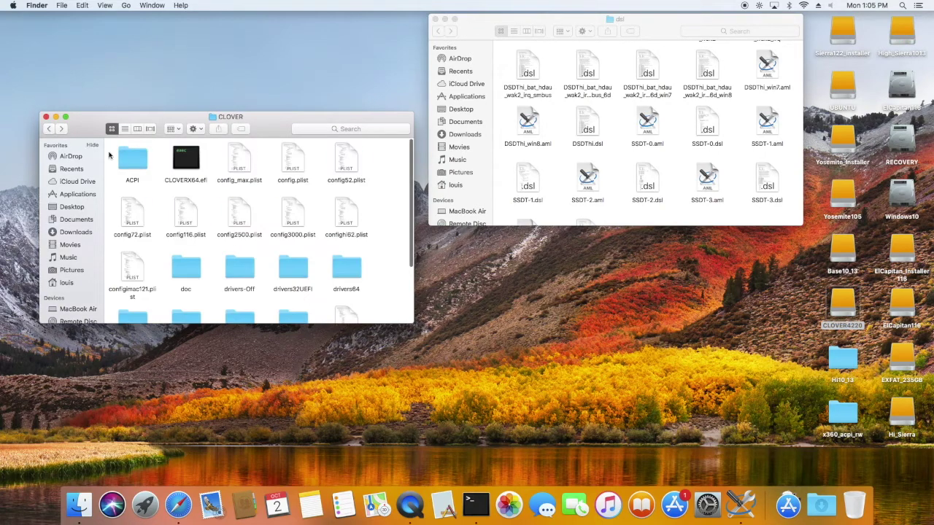
double_click(298, 182)
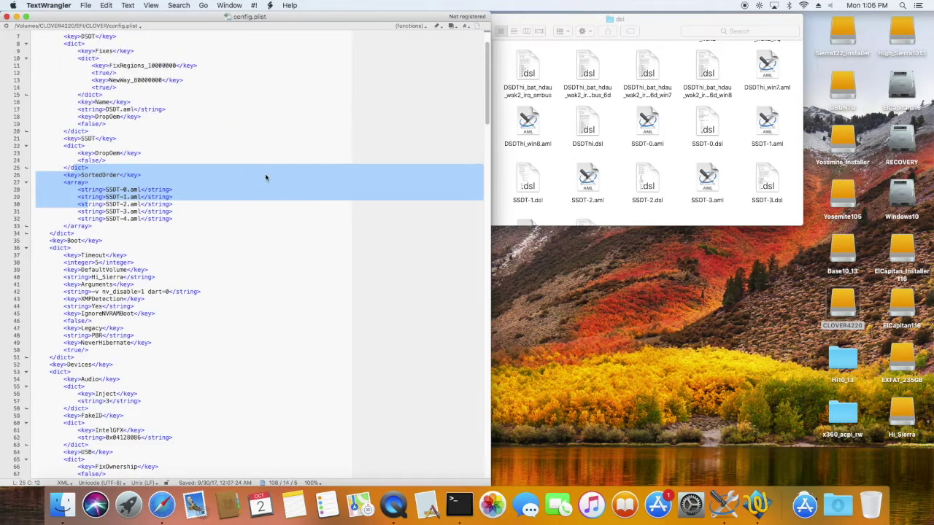
Step: Set DropOem to true in both the DSDT and SSDT sections of config.plist
left_click(100, 124)
key("BackSpace")
key("BackSpace")
type("true")
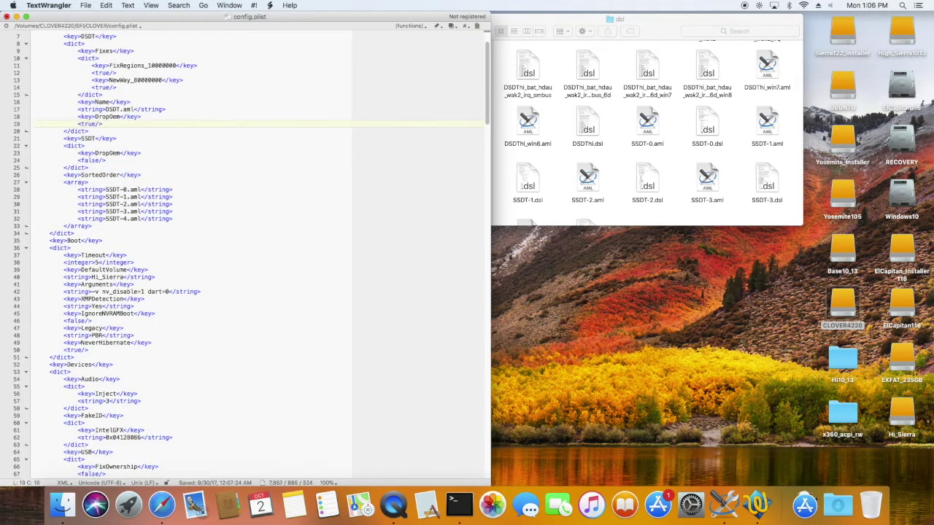
left_click(97, 160)
key("BackSpace")
key("BackSpace")
key("BackSpace")
key("BackSpace")
key("BackSpace")
type("tr")
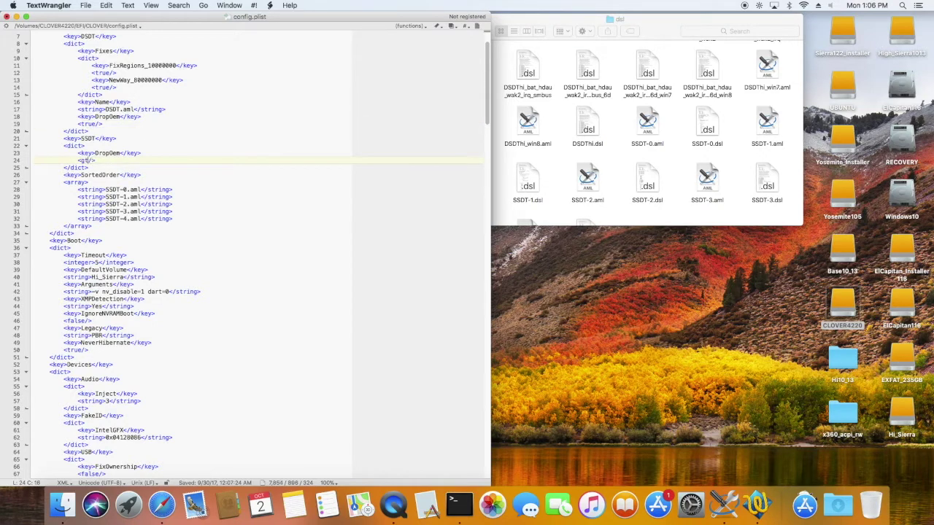
Step: Change the DSDT name in config.plist to DSDThi_win8.aml, and save and close the file
left_click(119, 110)
type("hi_win8")
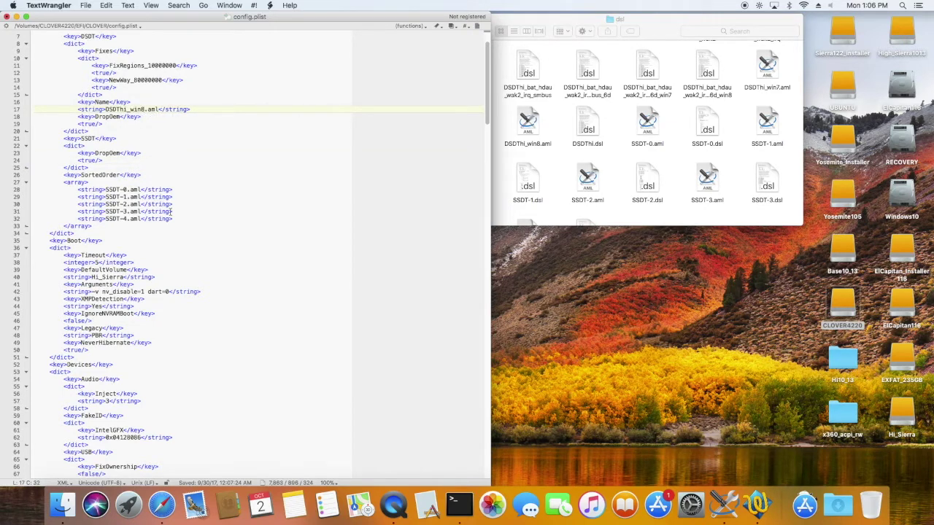
scroll(171, 210, "down", 14)
scroll(176, 221, "down", 11)
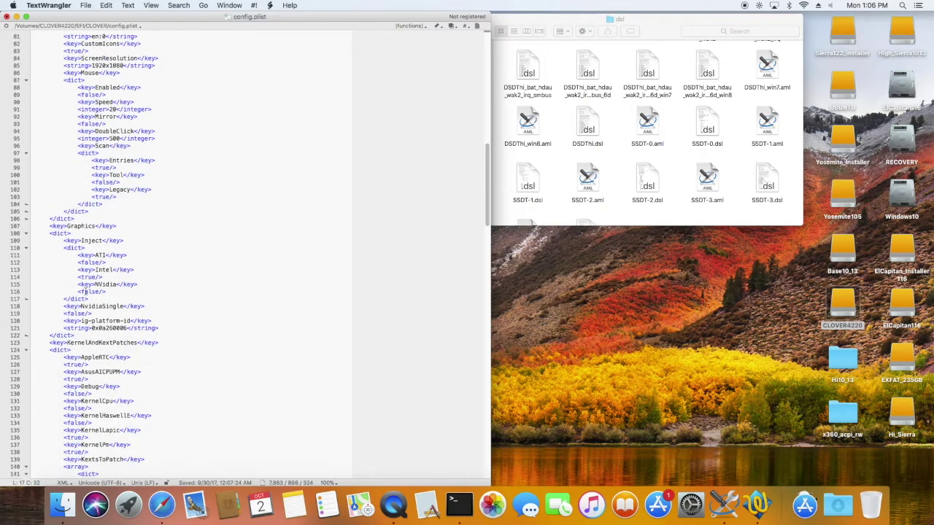
double_click(90, 276)
left_click(230, 245)
key("super+s")
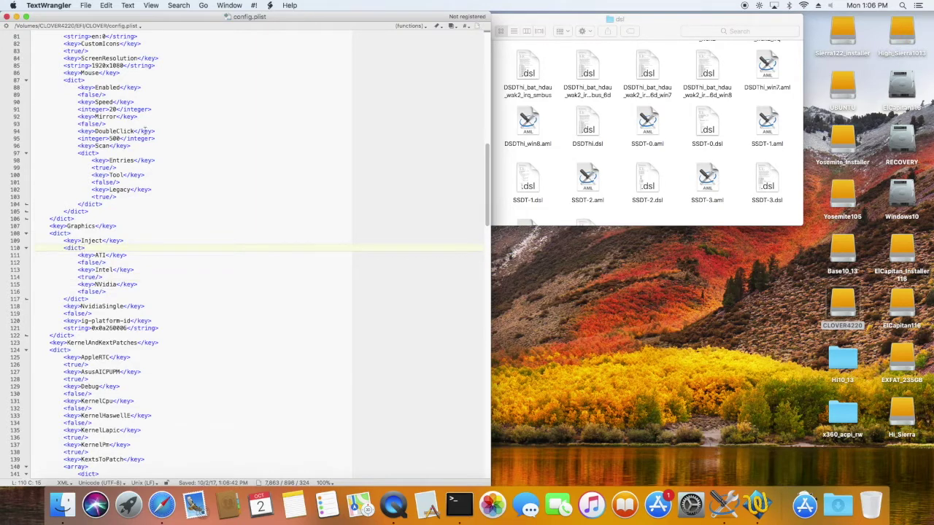
left_click(6, 16)
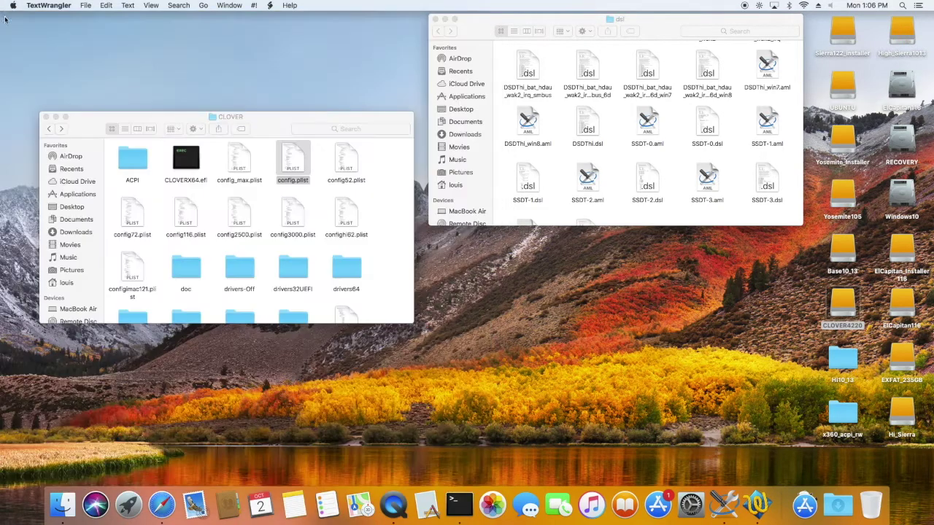
Step: Close both folder windows and open the Piker-Alpha ssdtPRGen.sh GitHub page in Safari from a search for ssdtprgen
left_click(45, 116)
left_click(437, 19)
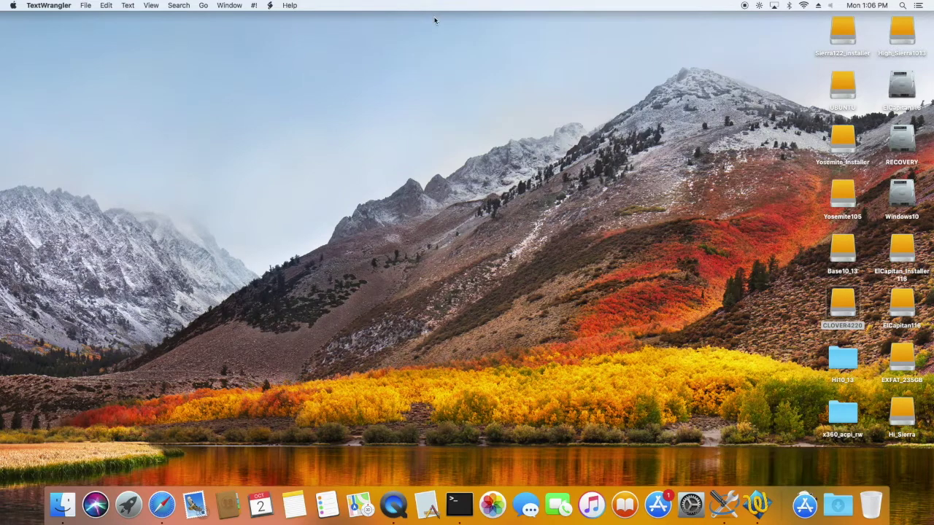
left_click(162, 504)
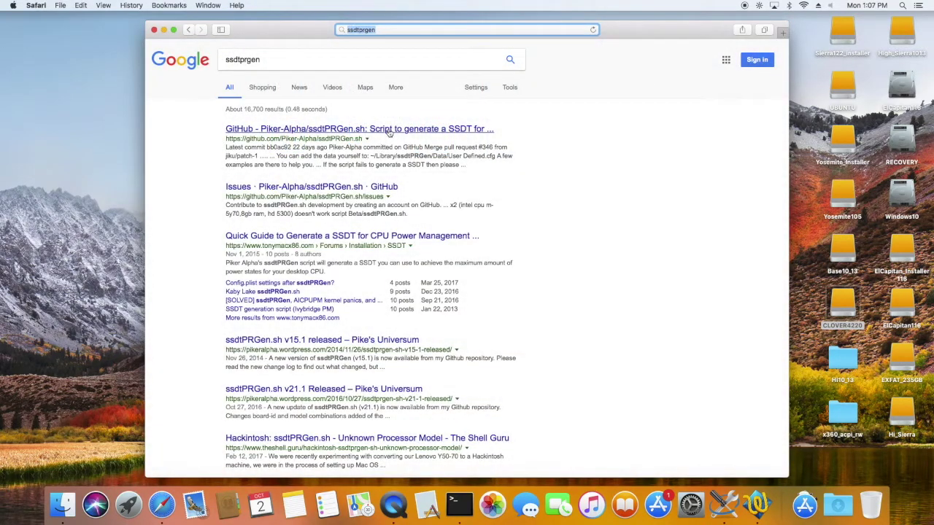
left_click(389, 130)
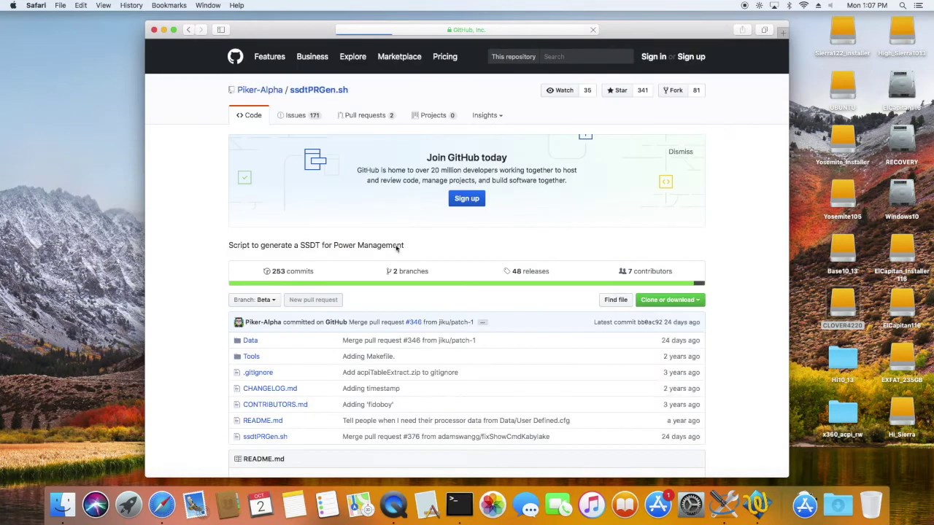
scroll(396, 292, "down", 5)
Step: Download ssdtPRGen.sh to the home directory in Terminal with the curl command given in the GitHub README
left_click(458, 505)
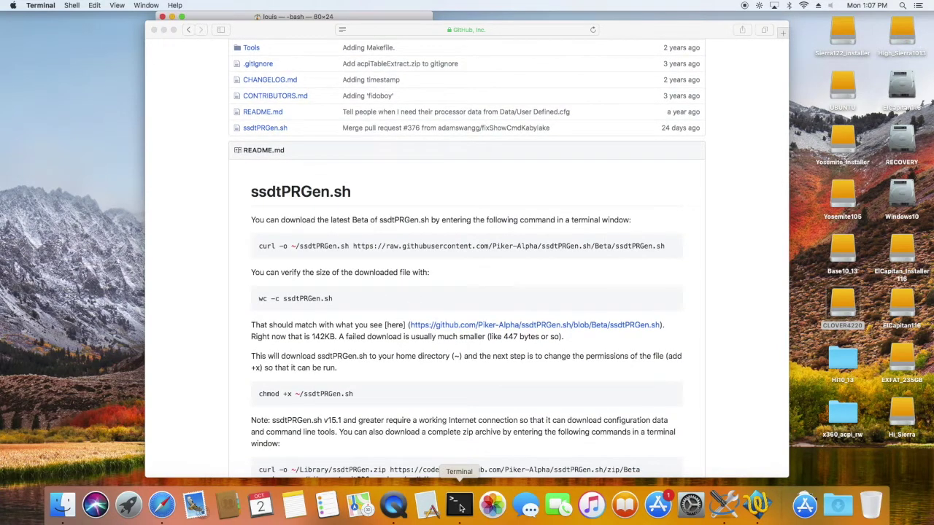
left_click_drag(339, 16, 240, 26)
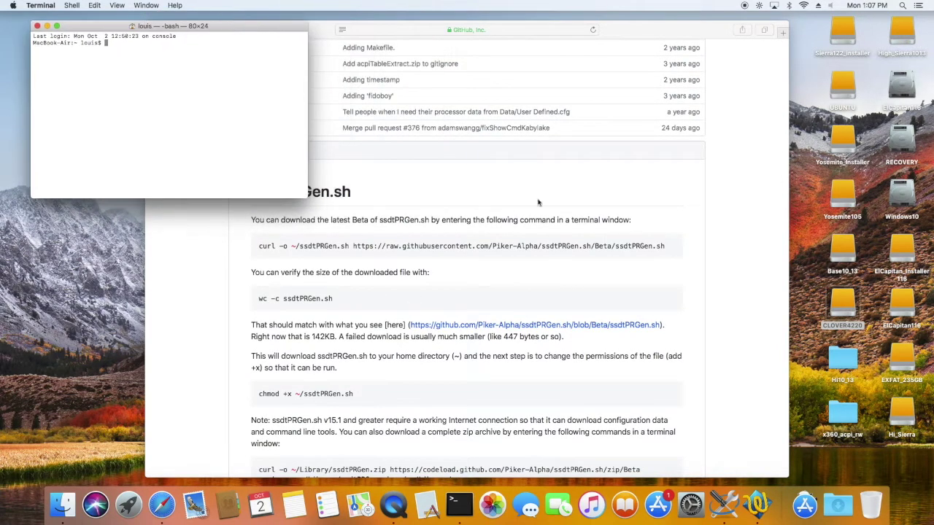
left_click(519, 235)
left_click_drag(260, 246, 666, 245)
key("super+c")
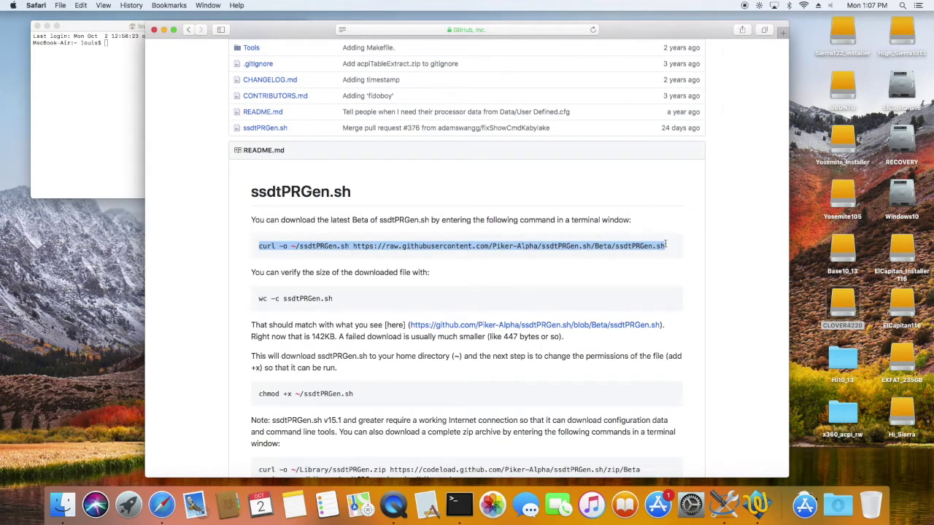
left_click(110, 143)
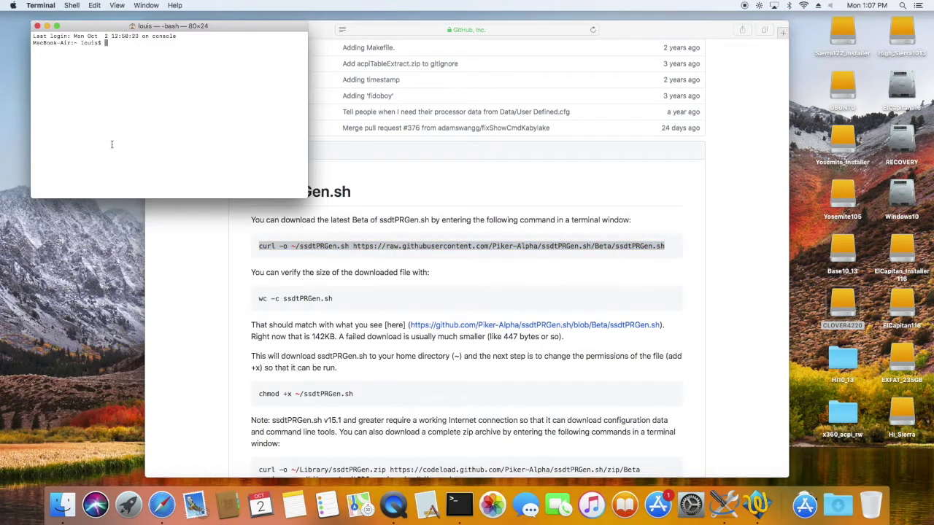
key("super+v")
key("Return")
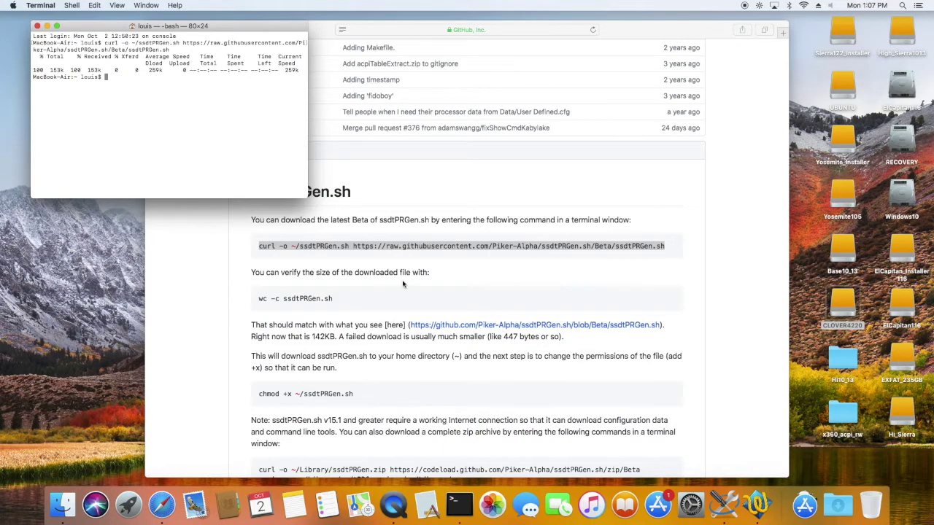
Step: Make the downloaded script executable by running the README's chmod +x ~/ssdtPRGen.sh command in Terminal
scroll(403, 285, "down", 5)
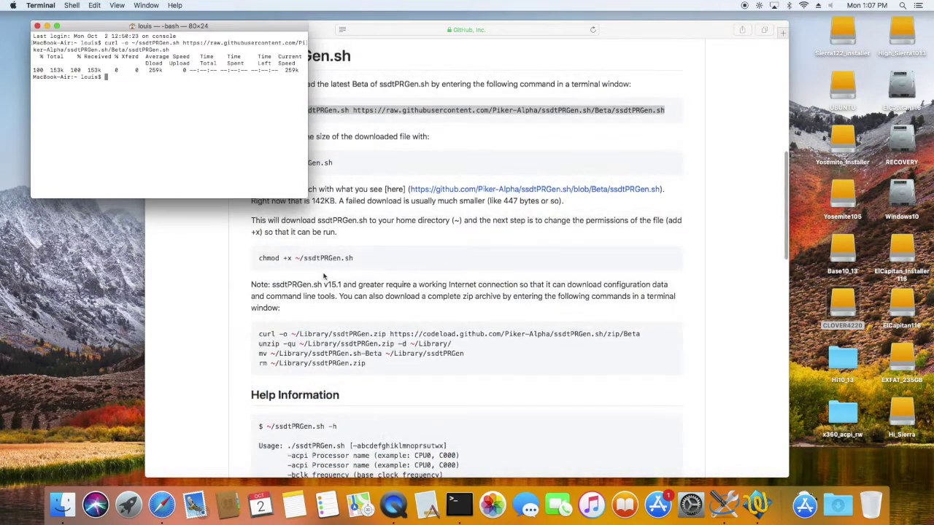
left_click(324, 276)
left_click_drag(259, 258, 352, 258)
key("super+c")
left_click(112, 155)
key("super+v")
key("Return")
Step: Download the complete archive to ~/Library/ssdtPRGen.zip in Terminal with the README's second curl command
left_click_drag(267, 334, 641, 334)
left_click(108, 151)
type("curl -o ~/Library/ssdtPRGen.zip https://codeload.github.com/Piker-Alpha/ssdtPRGen.sh/zip/Beta")
key("Return")
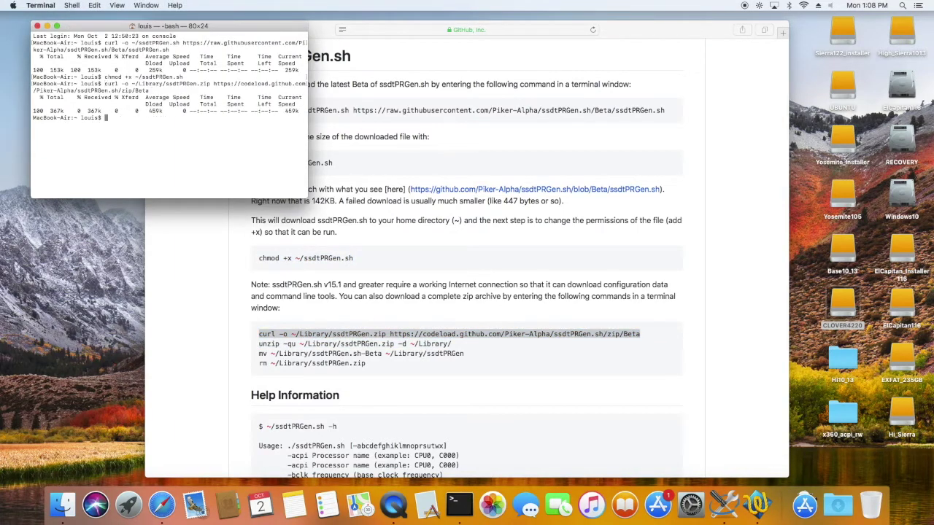
Step: Extract the archive by running unzip -qu ~/Library/ssdtPRGen.zip -d ~/Library/ in Terminal
left_click_drag(261, 345, 456, 338)
key("super+c")
left_click(122, 162)
key("super+v")
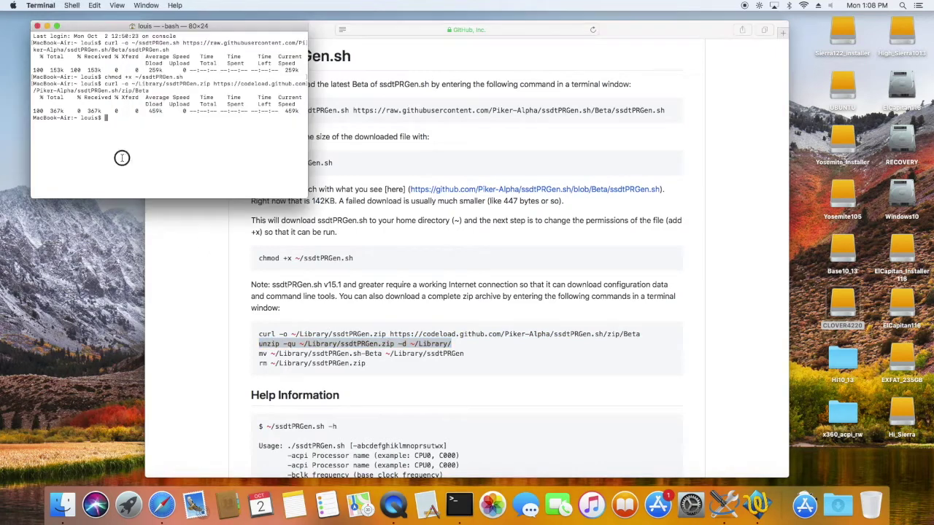
key("Return")
Step: Rename the extracted folder by running mv ~/Library/ssdtPRGen.sh-Beta ~/Library/ssdtPRGen in Terminal
left_click_drag(260, 353, 463, 353)
key("super+c")
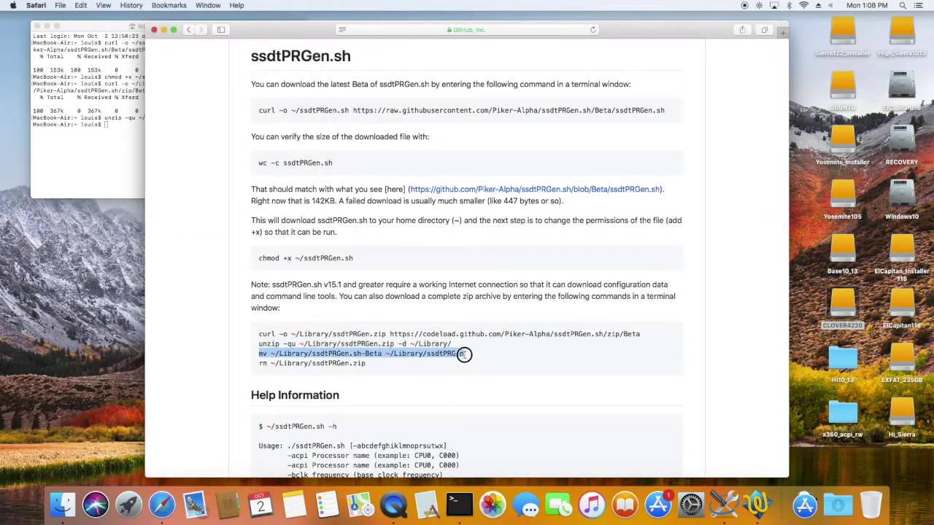
left_click(118, 151)
key("super+v")
key("Return")
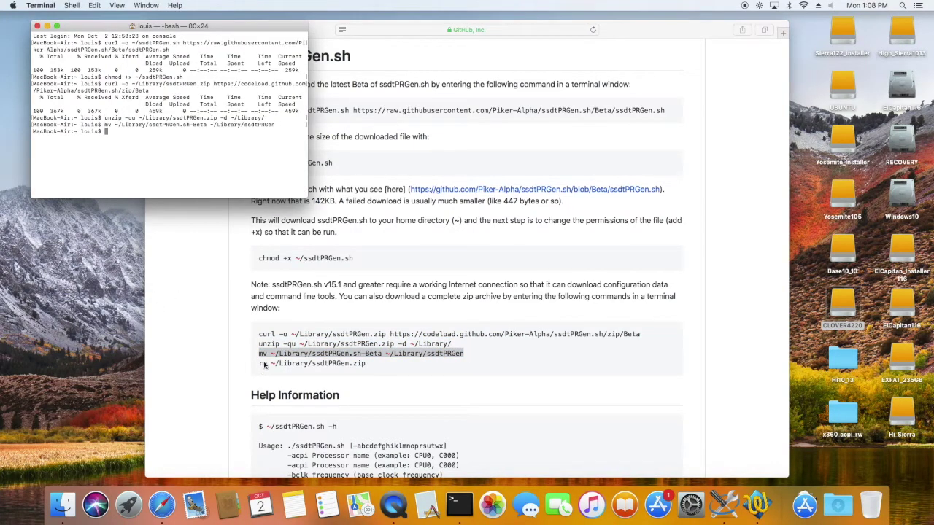
Step: Run ~/ssdtPRGen.sh in Terminal to generate the SSDT, answering n to opening ssdt.dsl
scroll(264, 365, "down", 3)
left_click_drag(267, 363, 337, 361)
key("super+c")
left_click(125, 178)
key("super+v")
key("Return")
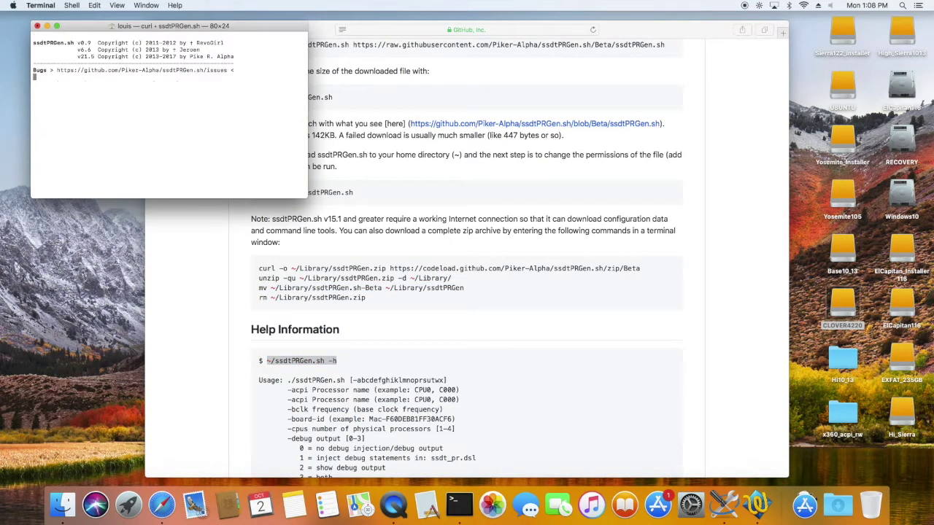
type("n")
key("Return")
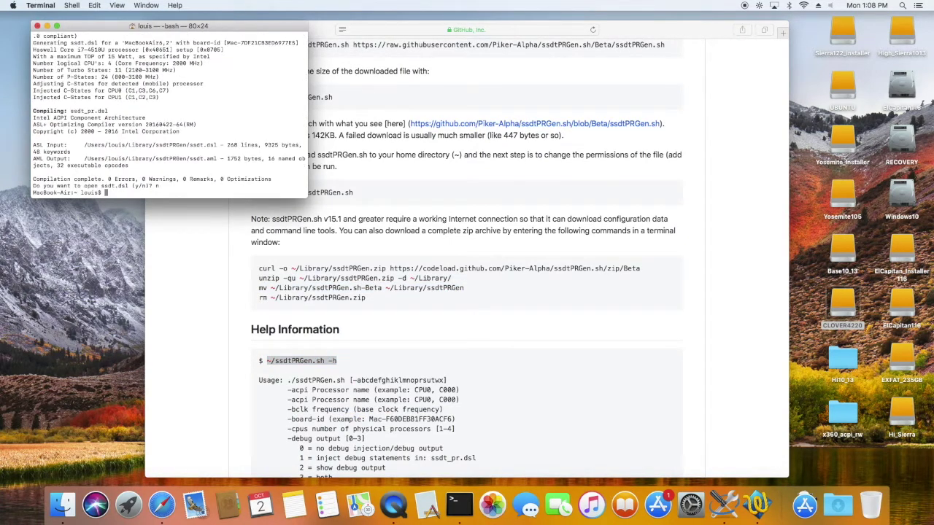
Step: Open the home folder in Finder and enable Show Library Folder in its view options
left_click(63, 503)
left_click(307, 249)
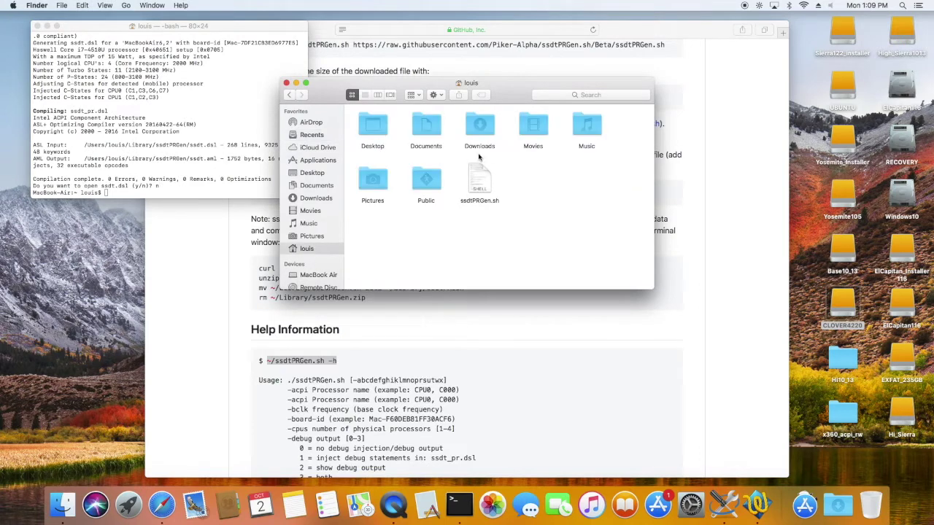
left_click(106, 6)
left_click(124, 169)
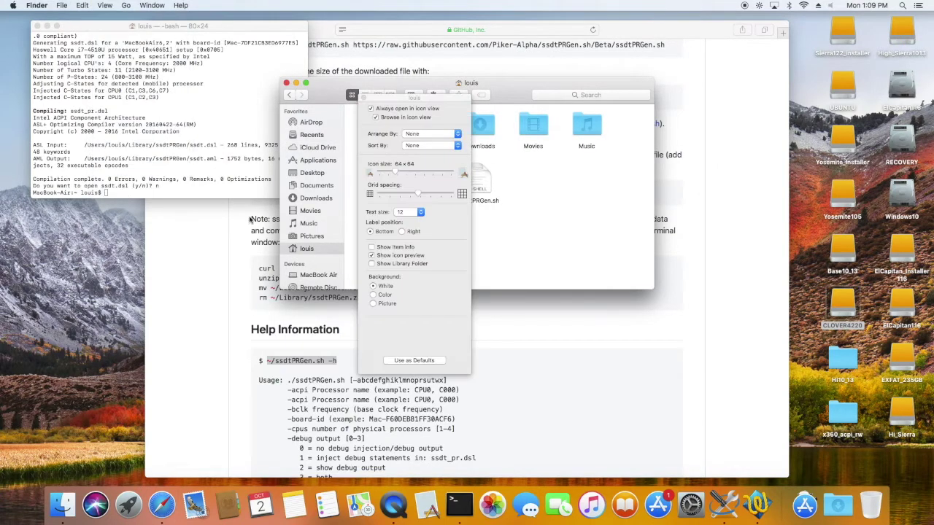
left_click(371, 263)
left_click(364, 97)
Step: Open the ssdtPRGen folder inside the home folder's Library
double_click(533, 180)
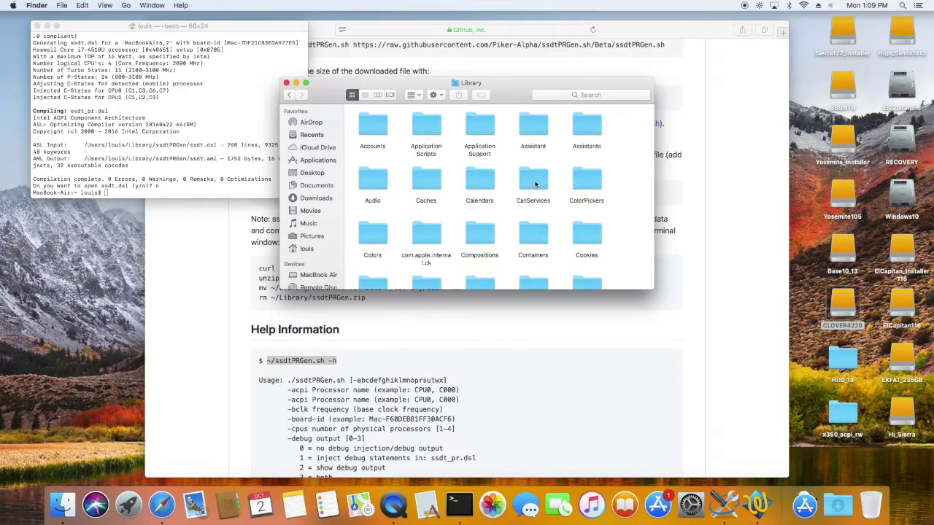
scroll(533, 184, "down", 10)
scroll(535, 184, "down", 3)
double_click(533, 184)
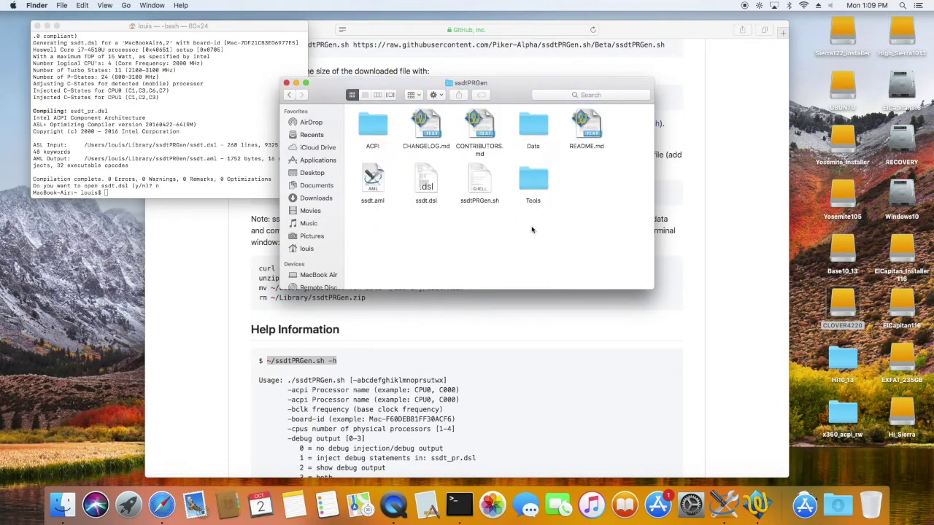
Step: Rename ssdt.aml to SSDT.aml, and open it in MaciASL to inspect its contents before closing it
left_click(429, 186)
left_click(372, 184)
left_click(372, 201)
type("SSDT")
key("Return")
double_click(371, 193)
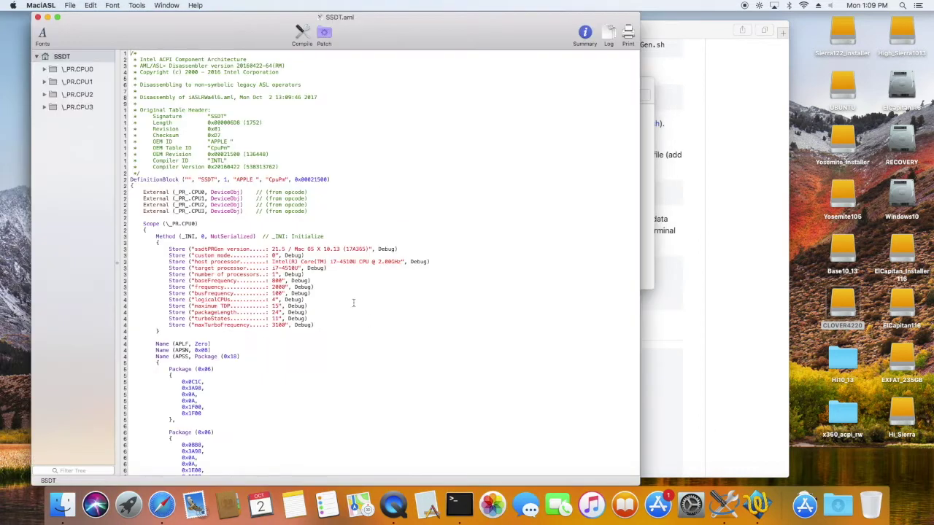
left_click(38, 16)
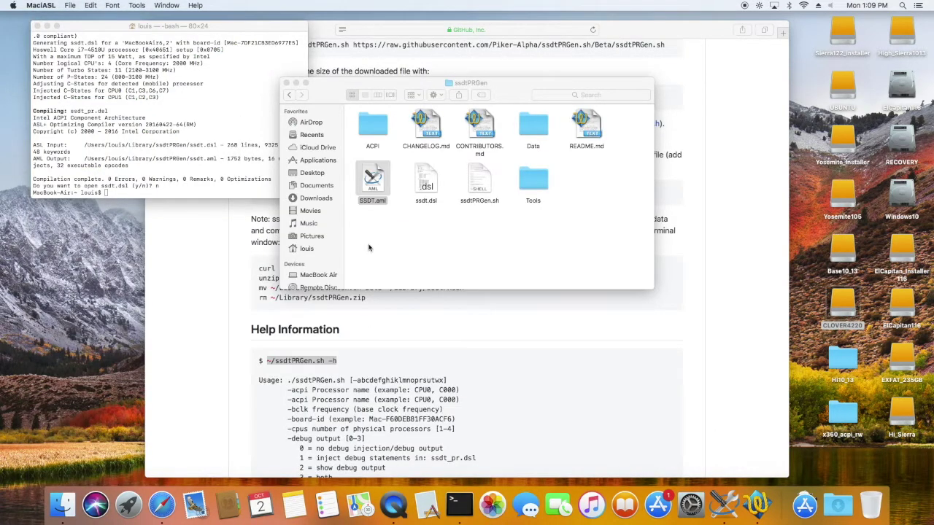
Step: Rename SSDT.aml to SSDThi.aml, close the Terminal window and move the ssdtPRGen folder window aside
left_click(373, 200)
key("Return")
left_click(37, 27)
left_click_drag(319, 98, 75, 134)
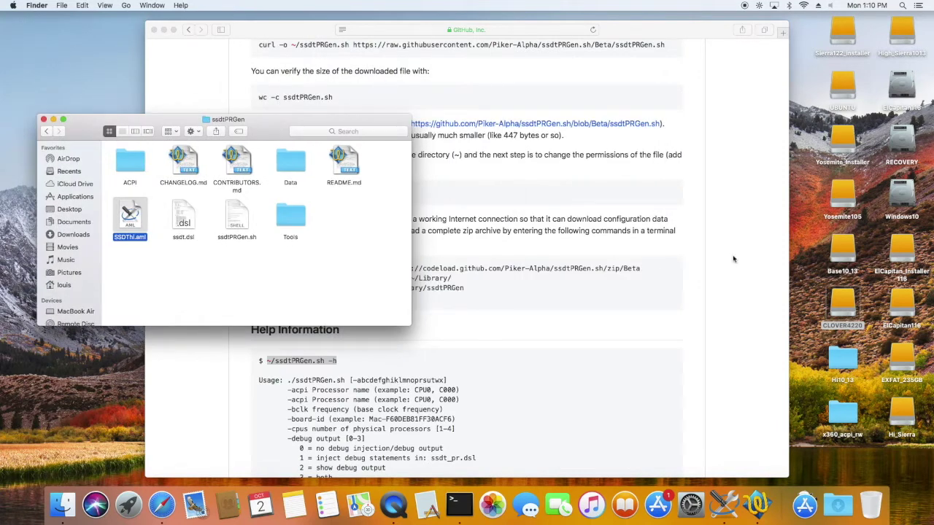
Step: Copy SSDThi.aml into the EFI/CLOVER/ACPI/patched folder on the CLOVER4220 volume
double_click(843, 307)
double_click(439, 168)
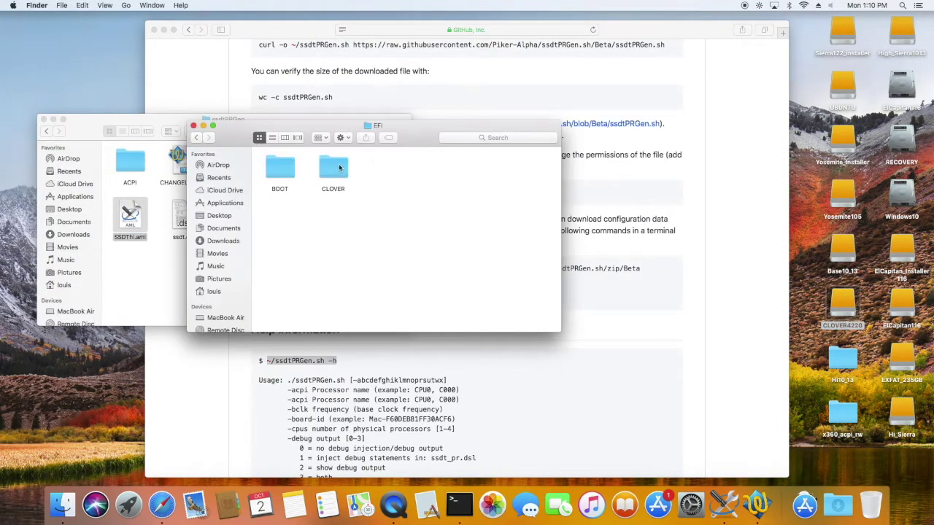
double_click(329, 164)
double_click(271, 165)
double_click(336, 164)
left_click_drag(139, 222, 465, 222)
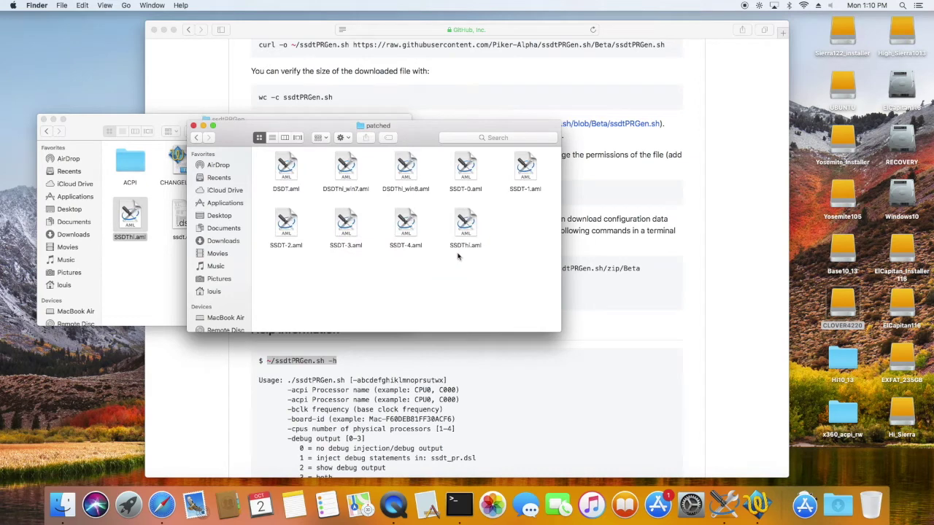
Step: Go back up to the CLOVER folder and open config.plist in TextWrangler
key("super+Up")
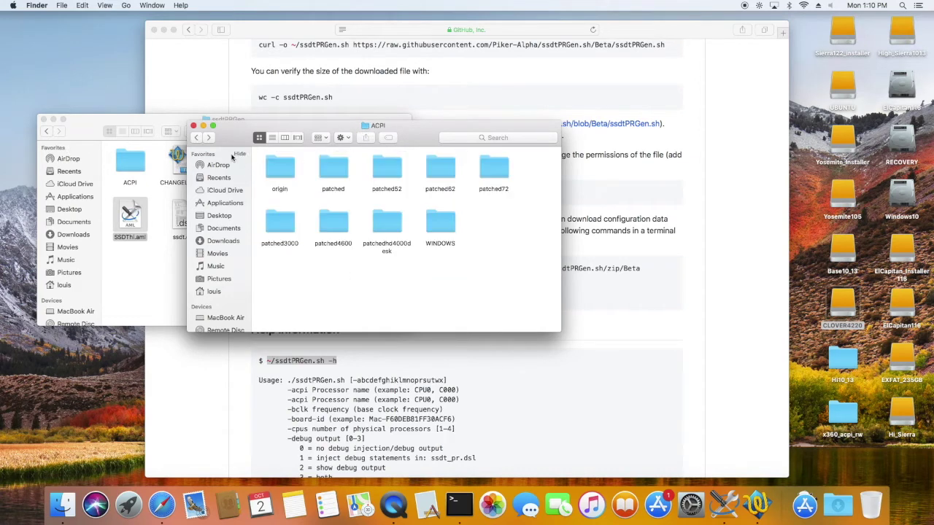
key("super+Up")
double_click(441, 169)
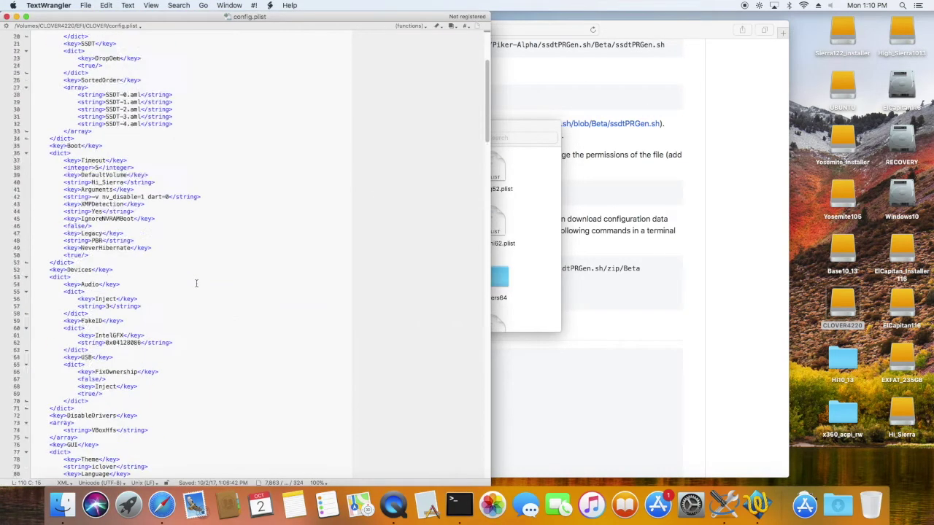
Step: Add a string entry for SSDThi.aml at the start of the SortedOrder array, based on the SSDT-0.aml line
triple_click(163, 233)
key("super+c")
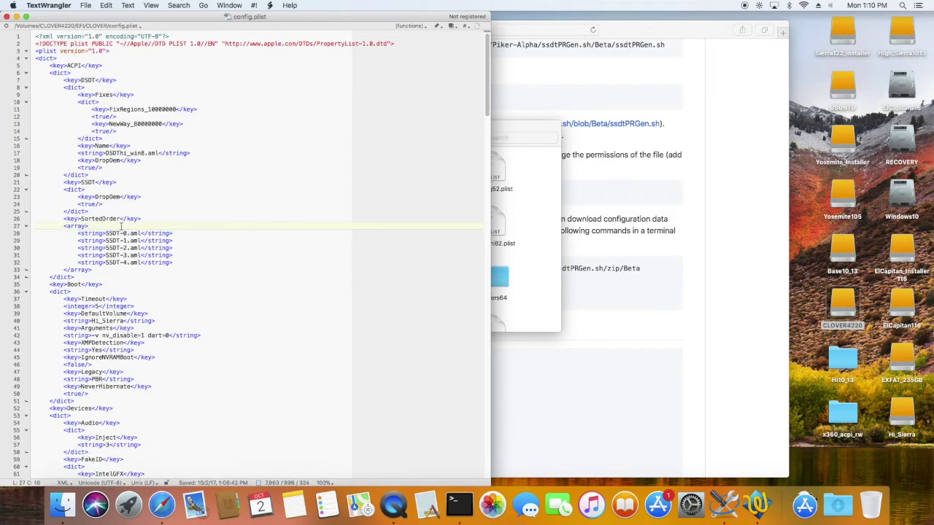
left_click(121, 227)
key("Return")
key("super+v")
left_click(64, 232)
key("Tab")
left_click(132, 233)
key("BackSpace")
key("BackSpace")
type("hi")
Step: Return to the CLOVER folder in Finder and open ACPI/patched to check the SSDT file names
left_click(509, 126)
double_click(272, 167)
left_click(327, 170)
double_click(327, 170)
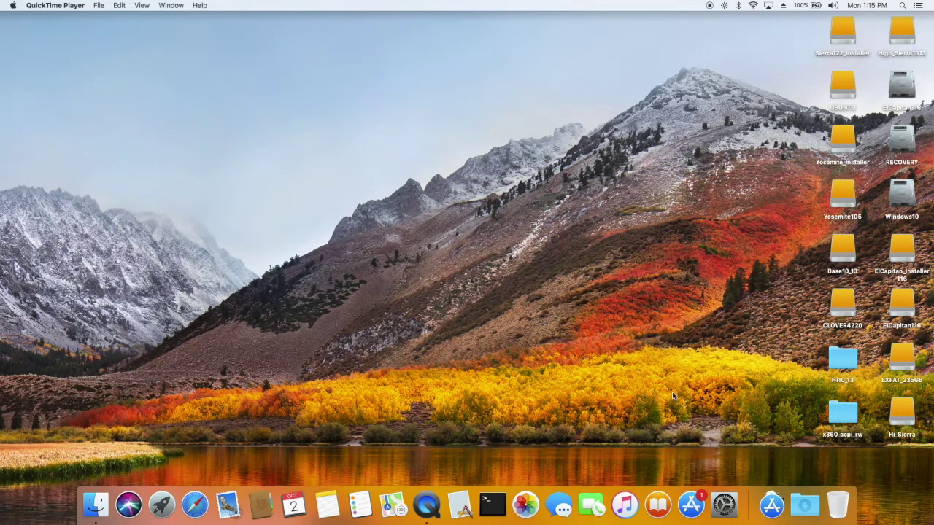
Step: Check the Sound output and input devices and the Trackpad settings in System Preferences
left_click(724, 505)
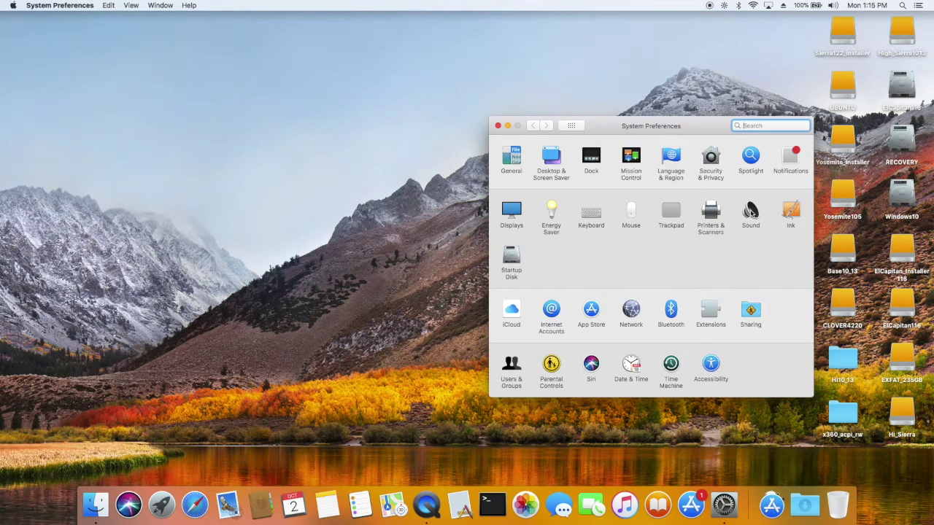
left_click(752, 213)
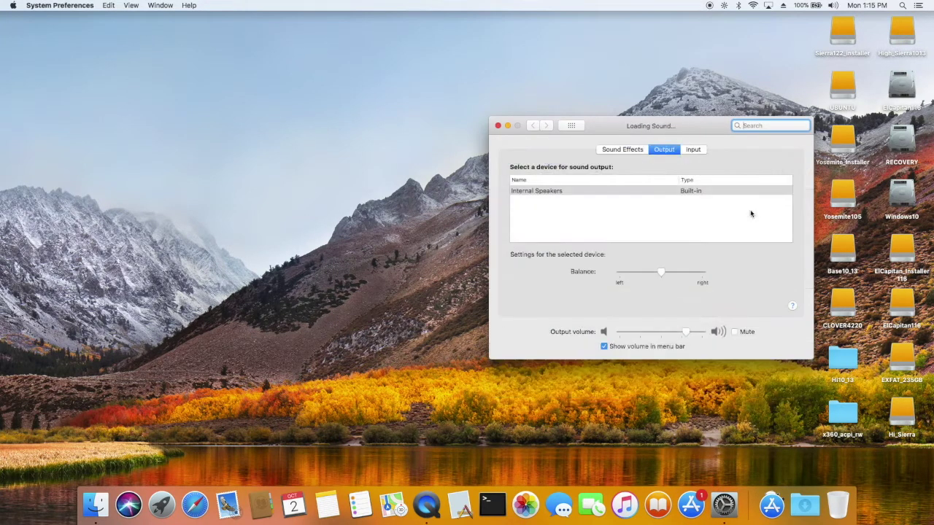
left_click(695, 150)
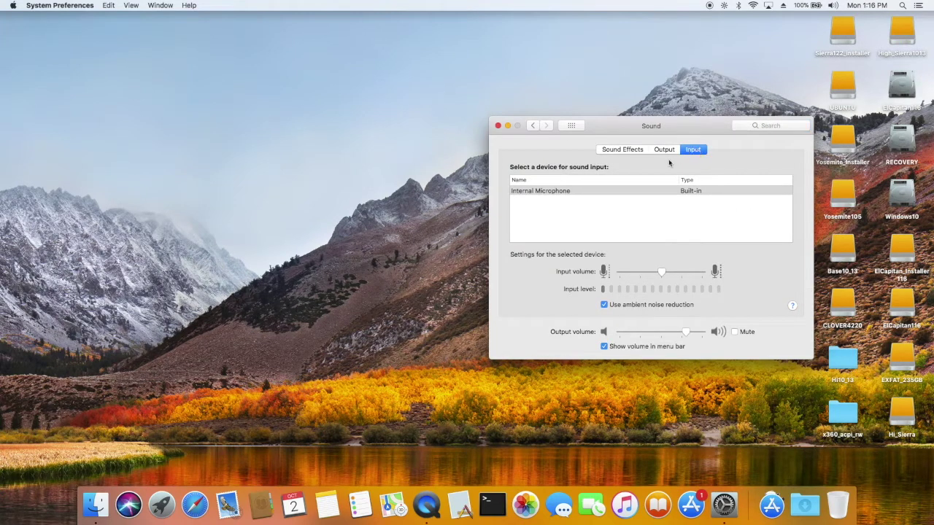
left_click(571, 126)
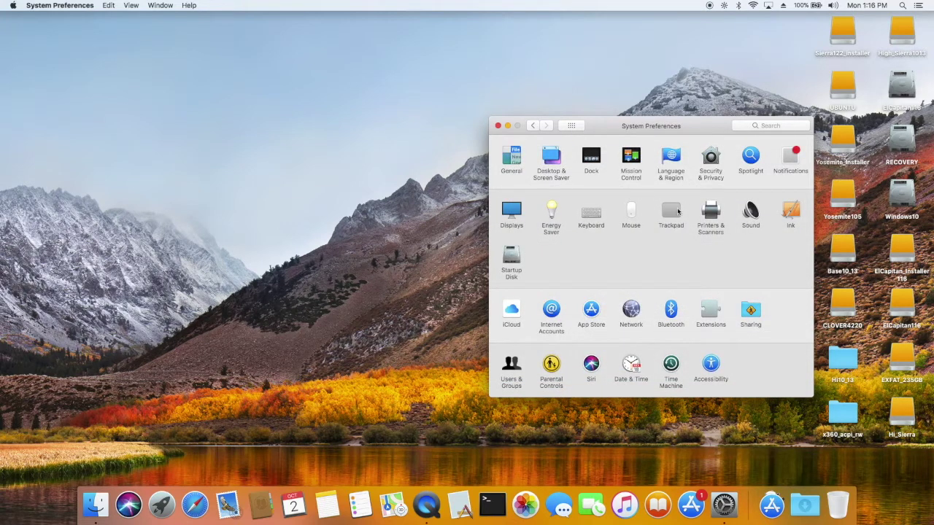
left_click(672, 213)
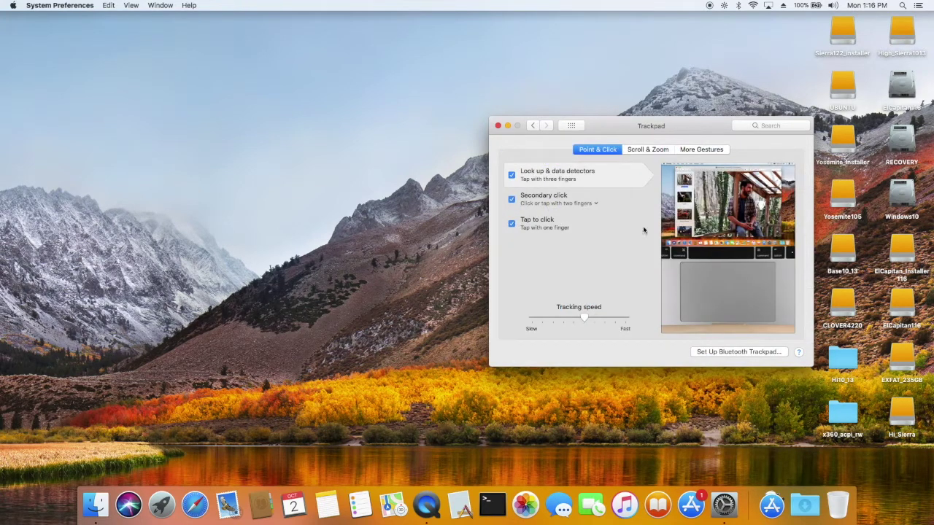
left_click(572, 126)
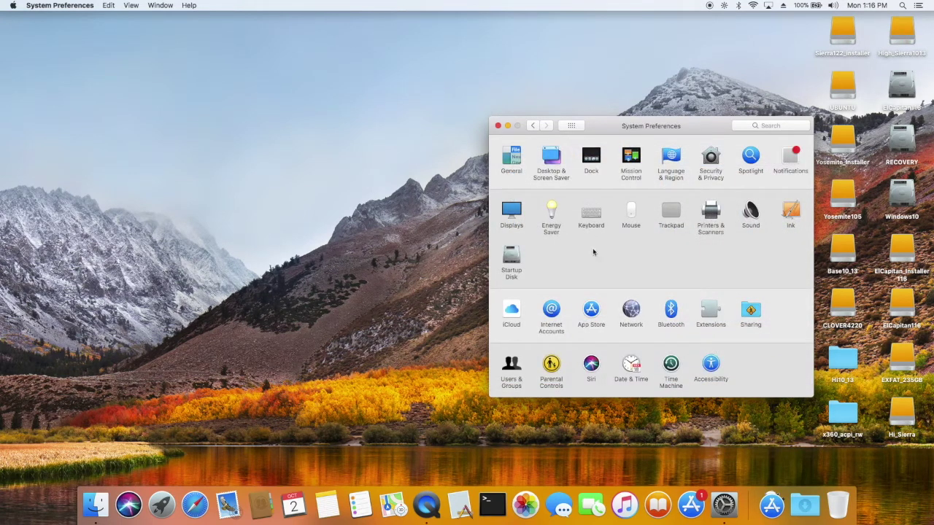
Step: Review the built-in display's settings and raise the screen brightness to maximum
left_click(515, 212)
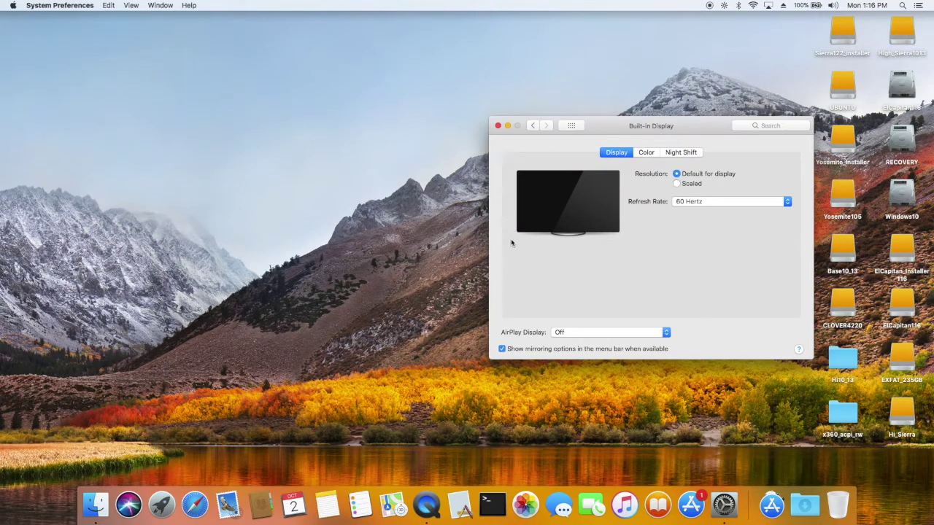
left_click(572, 126)
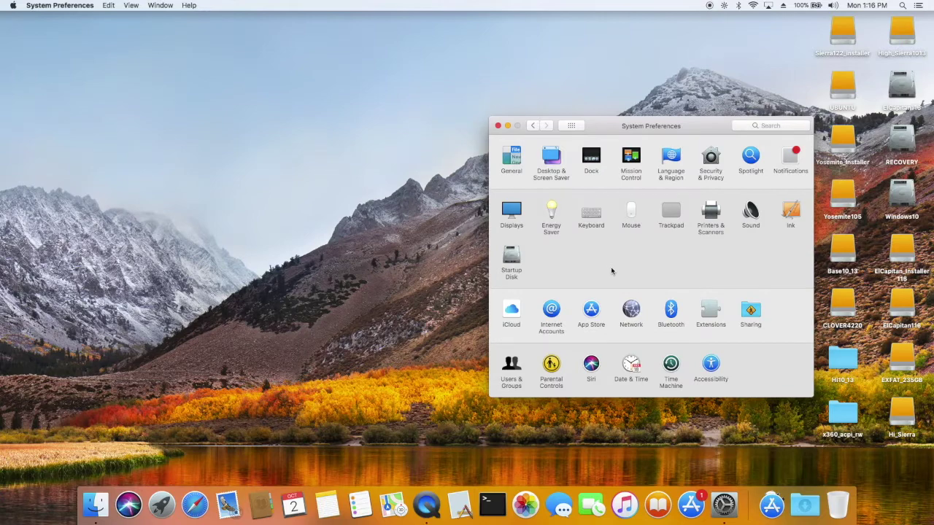
left_click(723, 6)
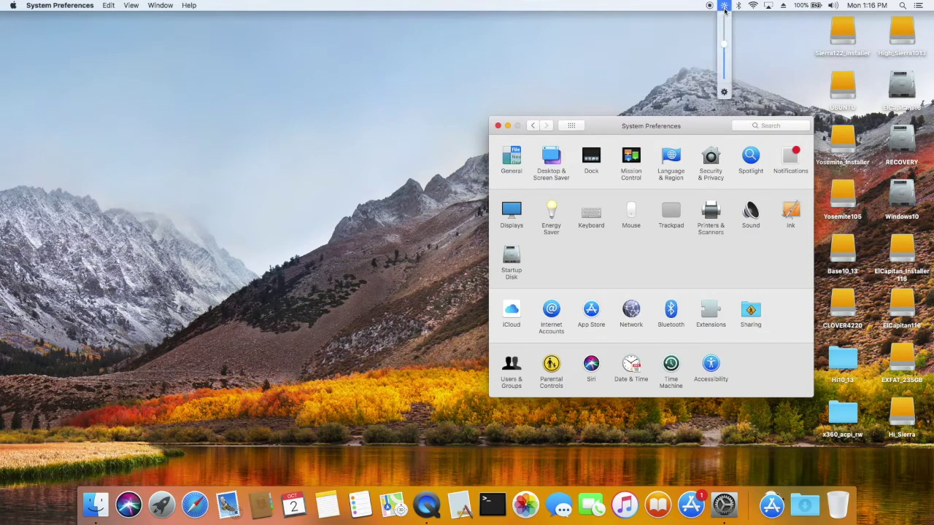
left_click_drag(723, 48, 724, 16)
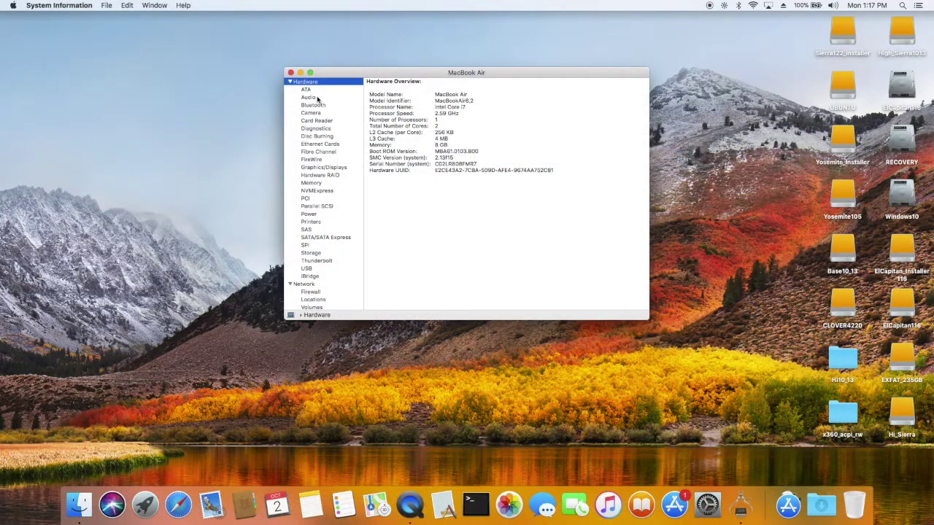
Step: Examine the Audio, Bluetooth, Camera, Ethernet Cards, Graphics/Displays and USB hardware details in the system report
left_click(312, 97)
left_click(314, 105)
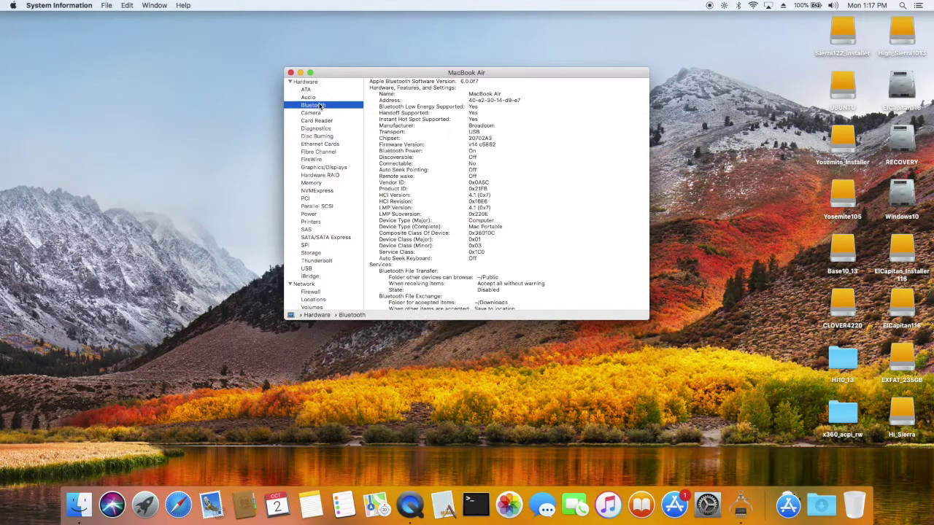
left_click(318, 114)
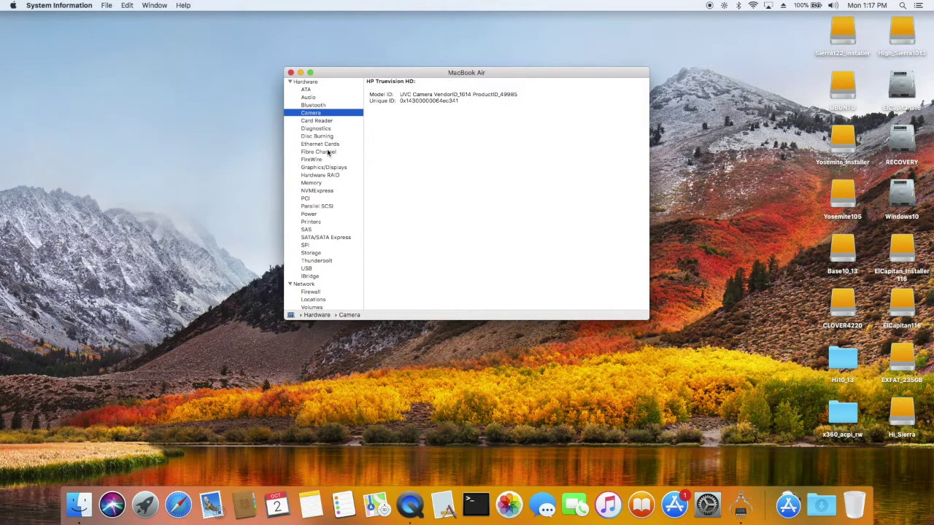
left_click(328, 145)
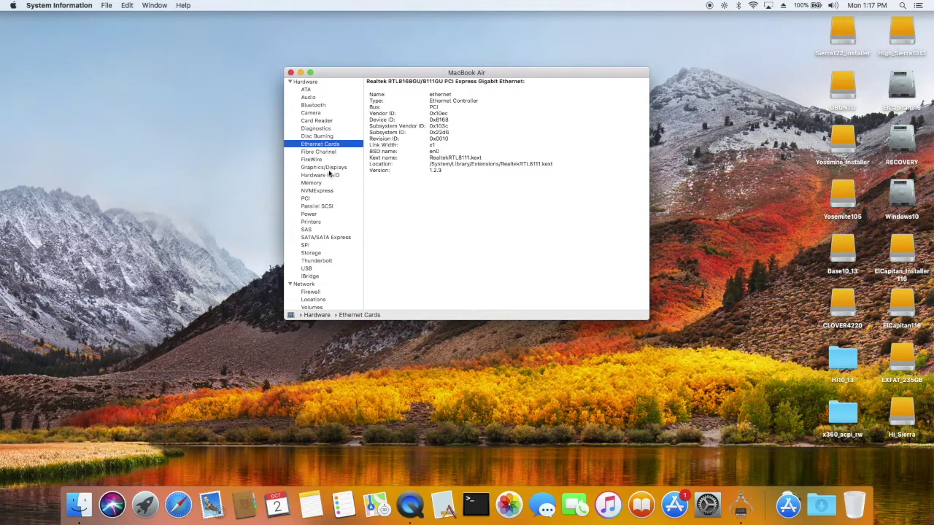
left_click(332, 167)
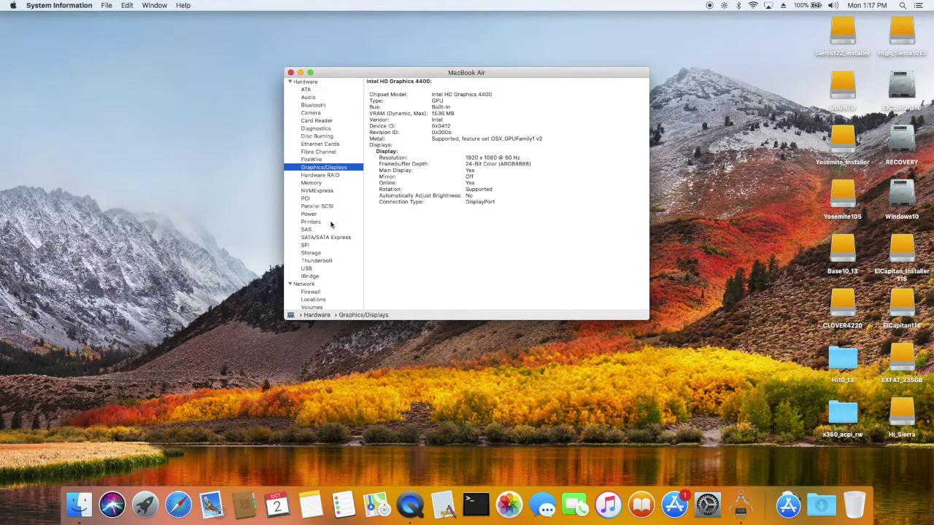
left_click(312, 270)
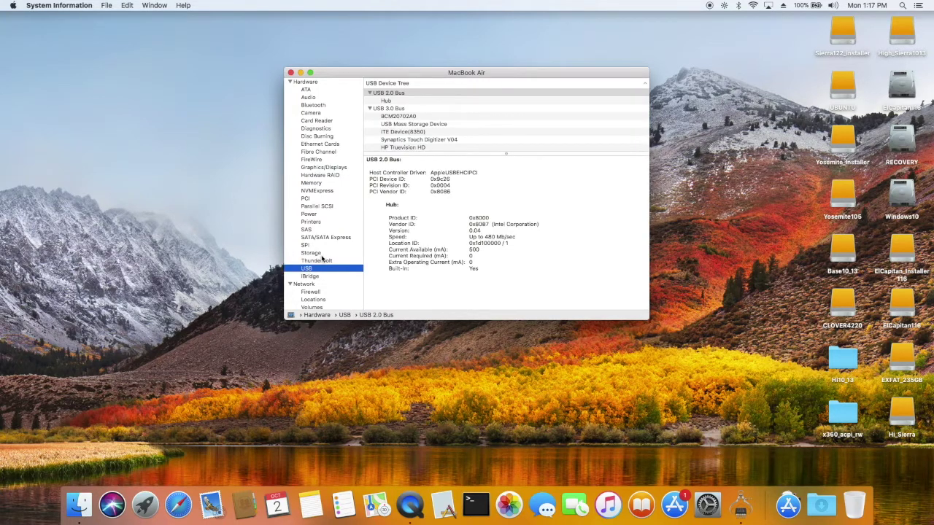
scroll(323, 281, "down", 3)
left_click(319, 269)
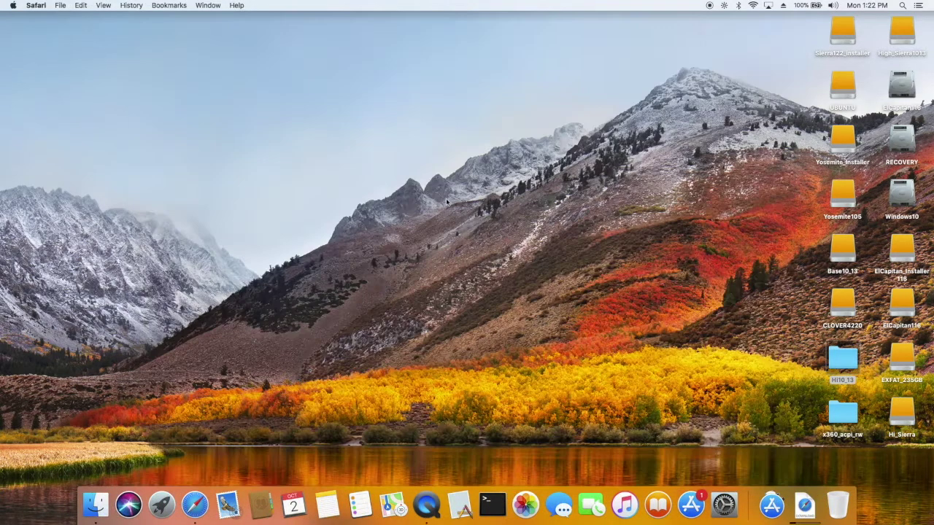
Step: Open the downloaded Intel Power Gadget disk image and install the software on High_Sierra1013, authorizing it with the account password
left_click(804, 505)
double_click(438, 121)
double_click(484, 183)
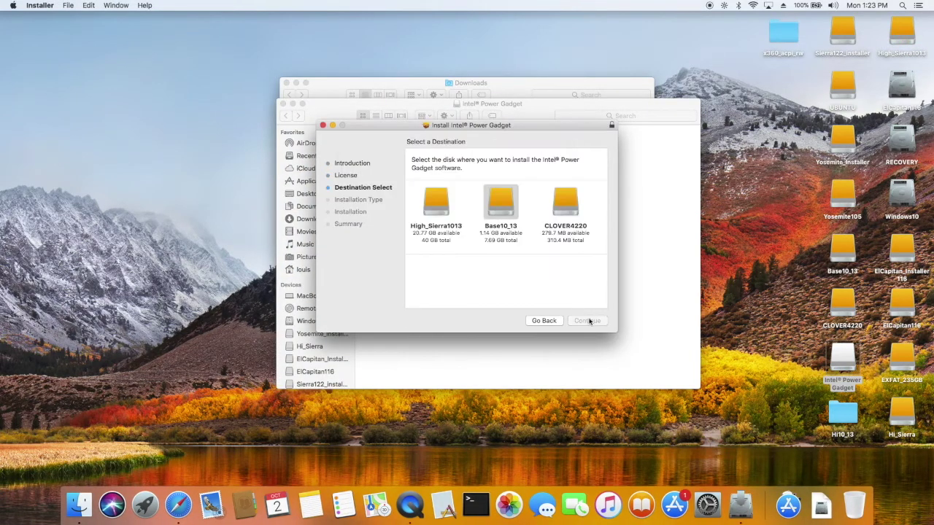
left_click(435, 203)
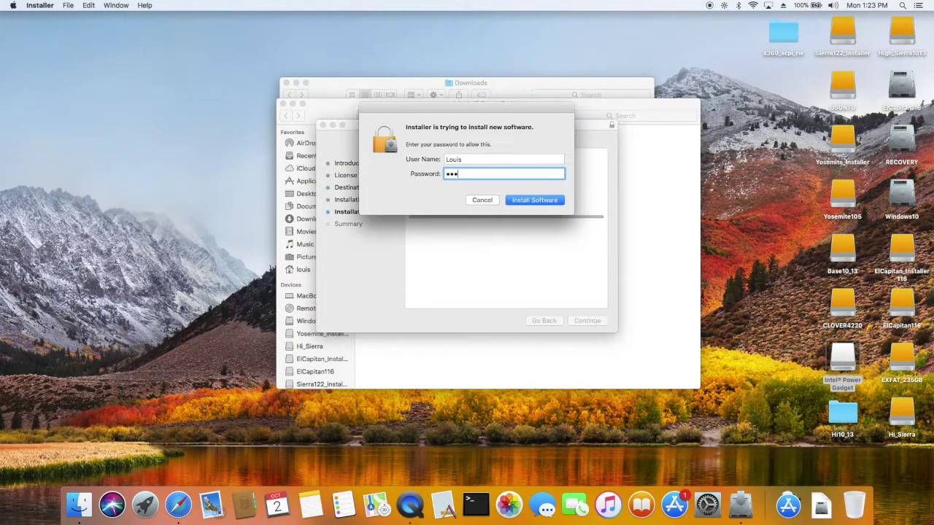
key("Return")
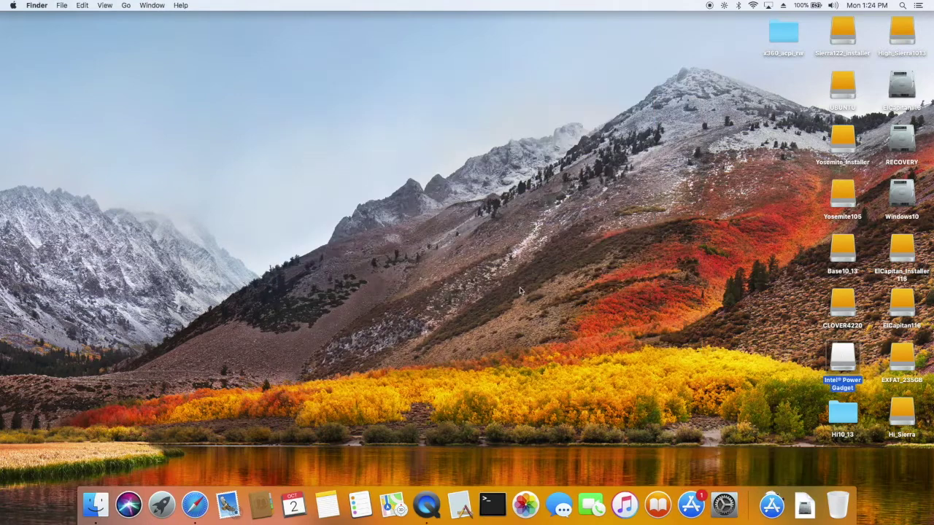
Step: Launch Intel(R) Power Gadget from its folder in Applications to monitor the CPU's power, frequency and temperature
left_click(772, 505)
left_click(567, 252)
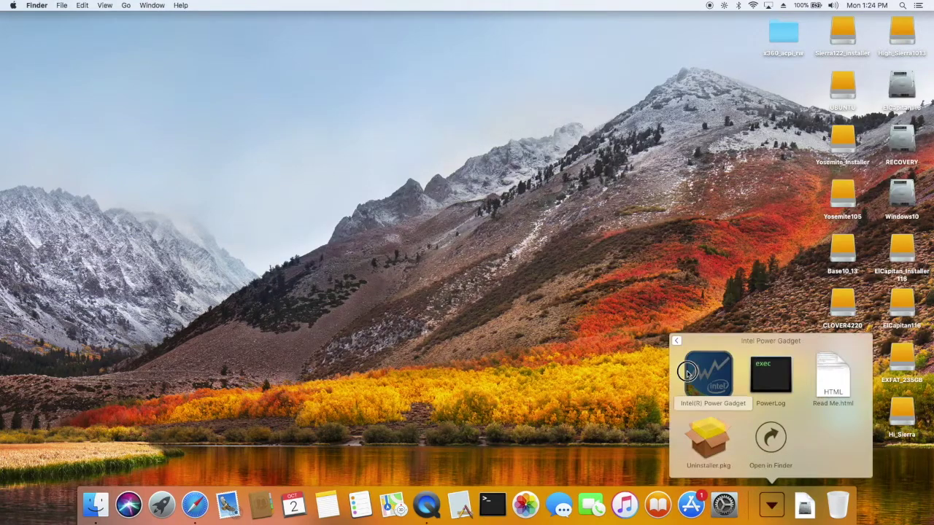
left_click(708, 371)
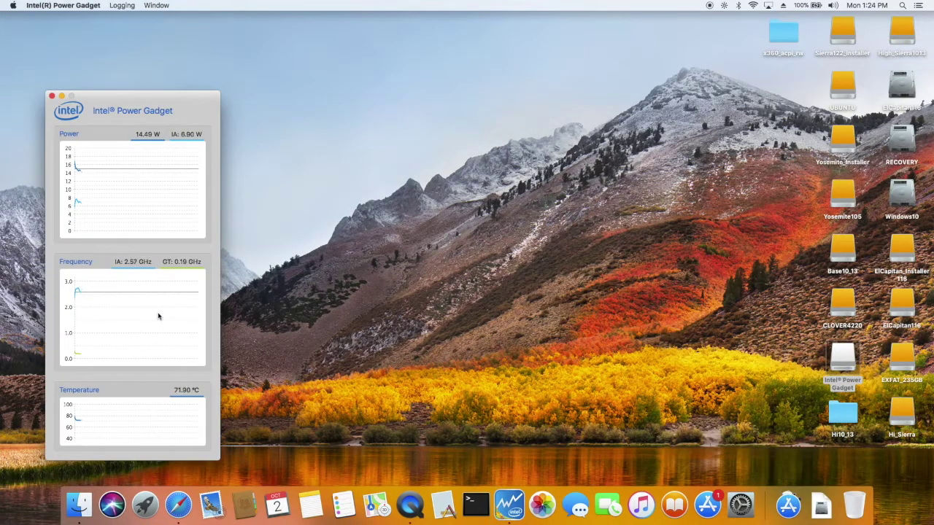